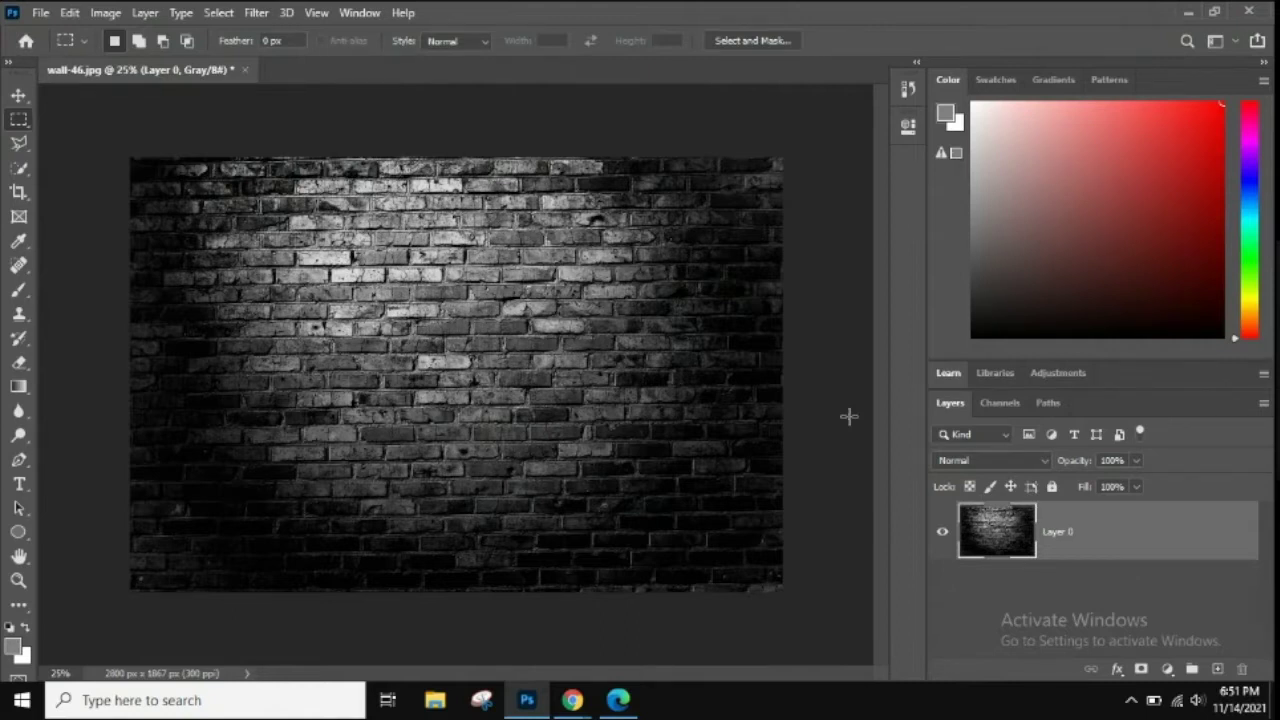
# Step: Set up the Type tool with 72 pt size, centred alignment and white text colour
pyautogui.press('t')
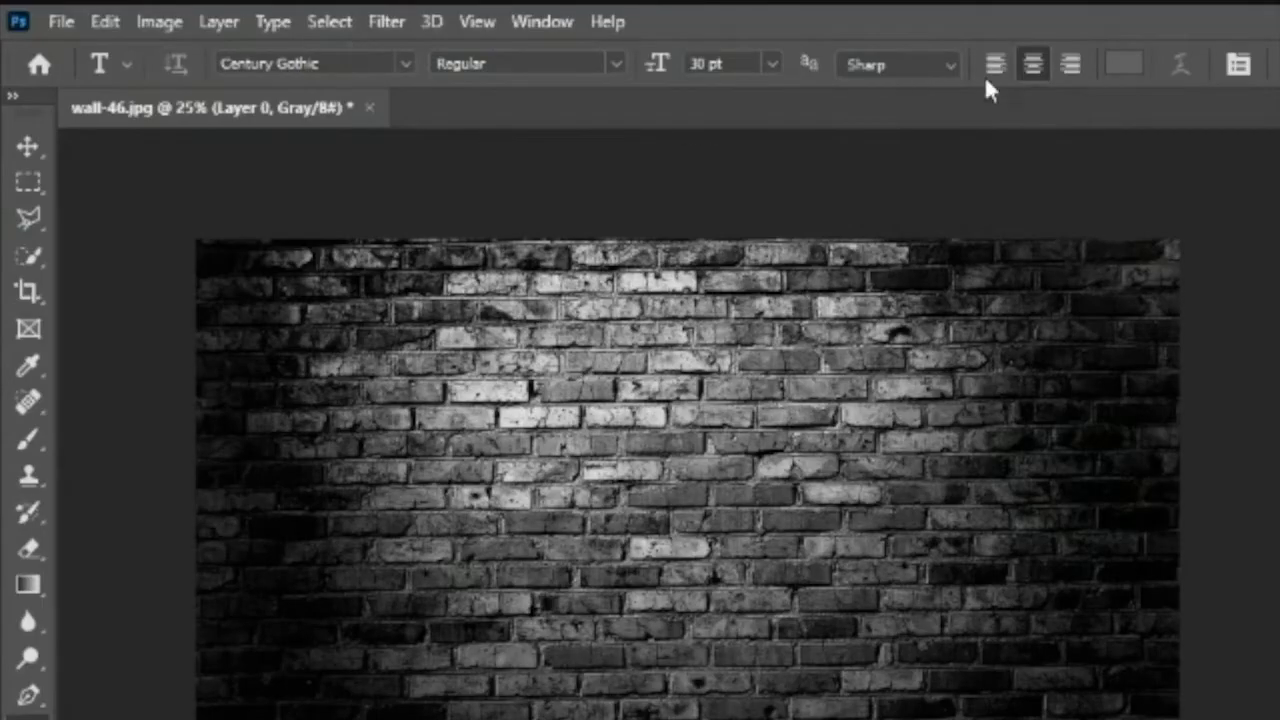
pyautogui.click(1038, 63)
pyautogui.click(771, 63)
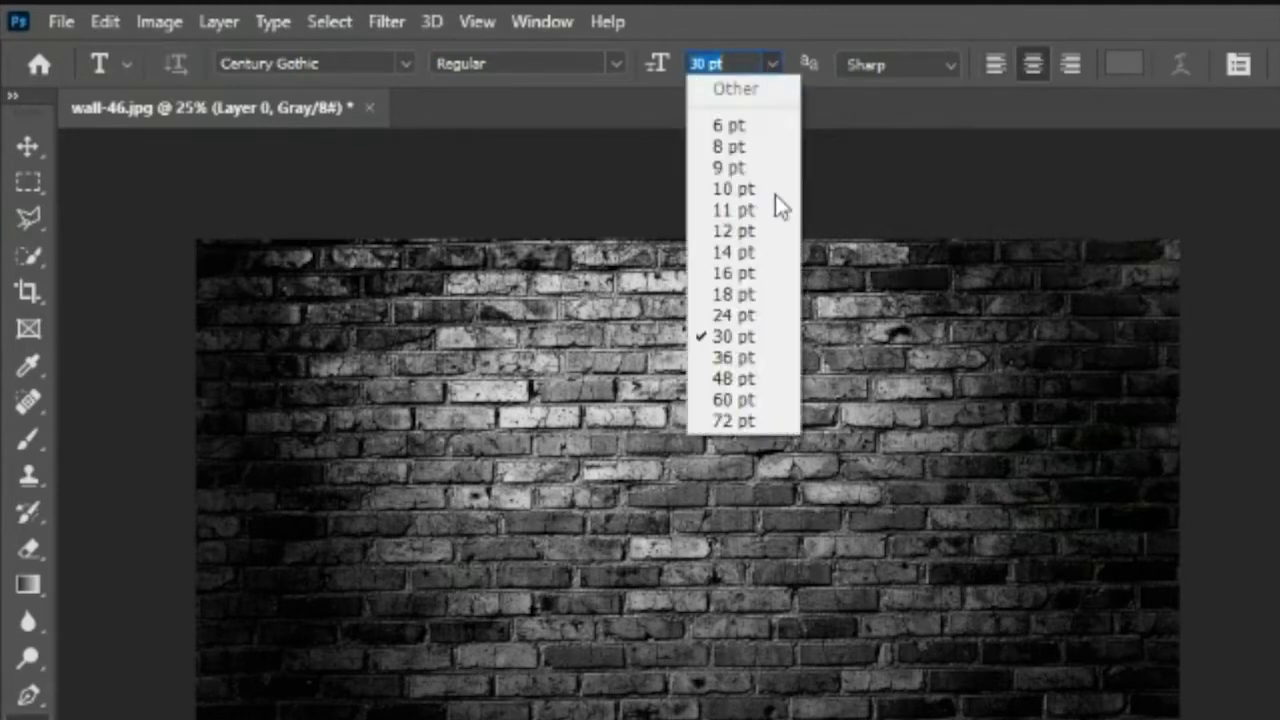
pyautogui.click(722, 421)
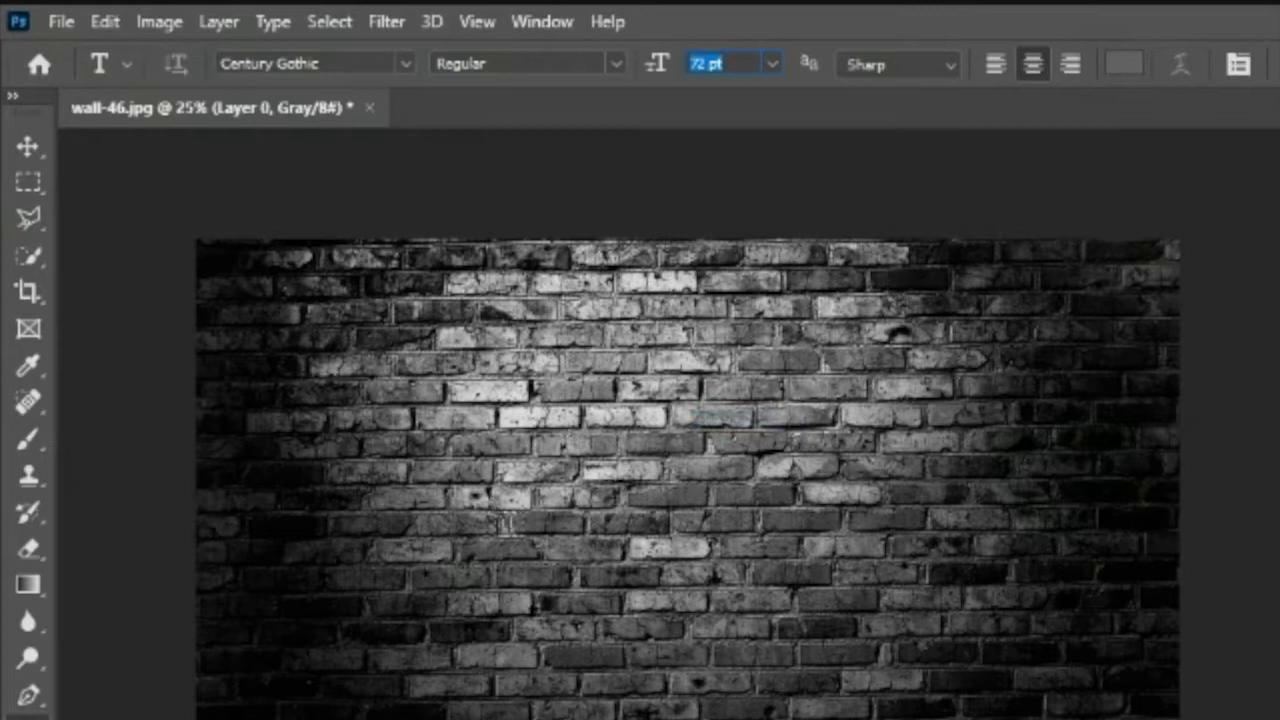
pyautogui.click(1122, 63)
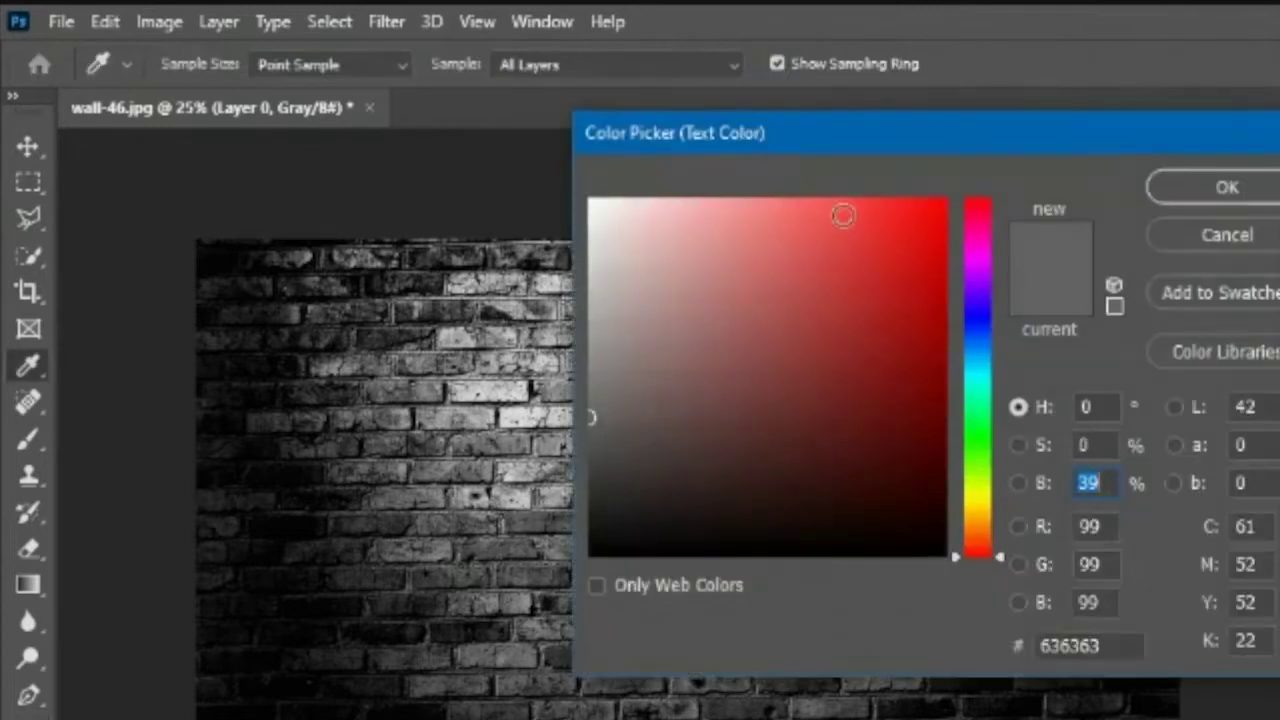
pyautogui.moveTo(634, 246); pyautogui.dragTo(560, 177)
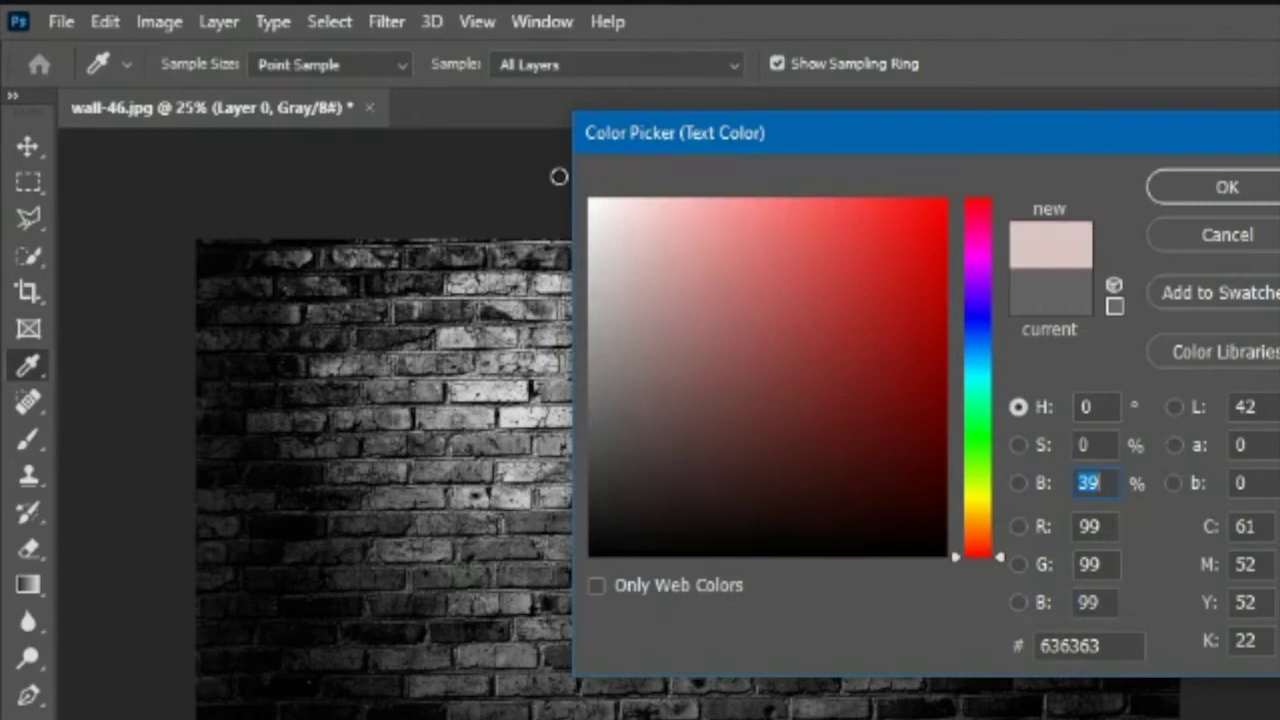
pyautogui.click(1252, 185)
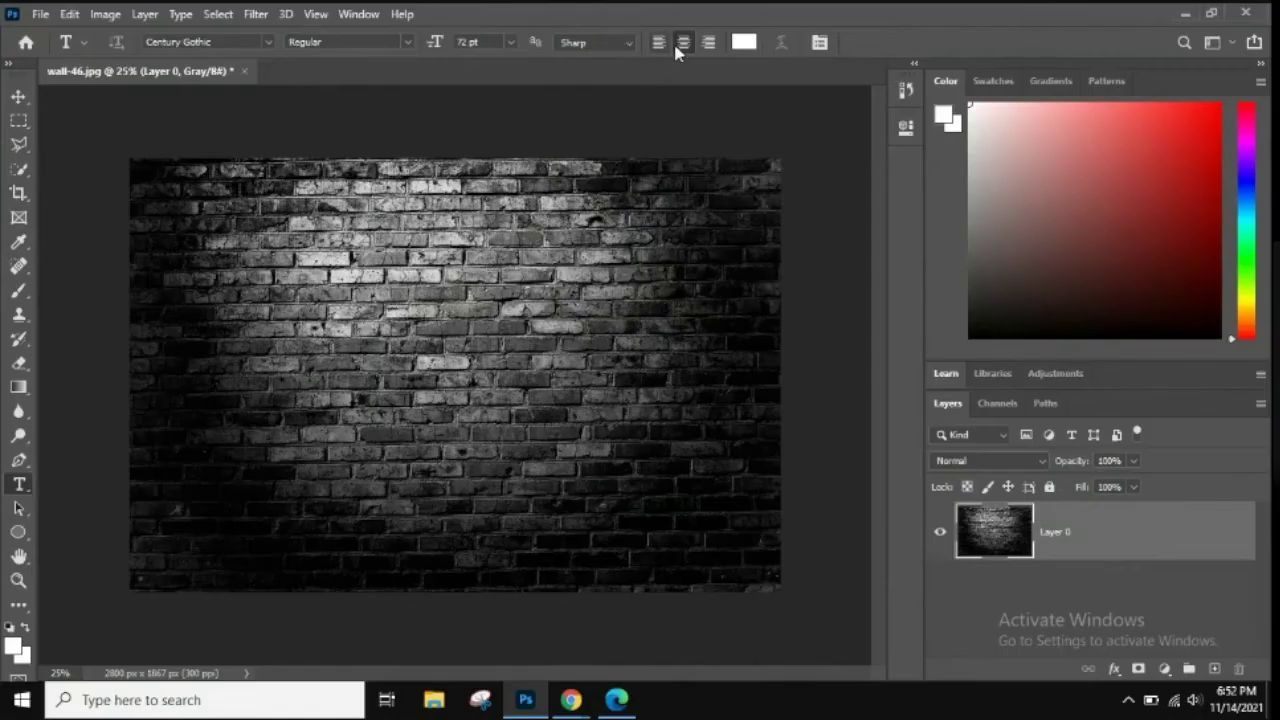
pyautogui.click(680, 45)
# Step: Add the text "CHIEFS" on the brick wall, replacing the placeholder text
pyautogui.click(383, 370)
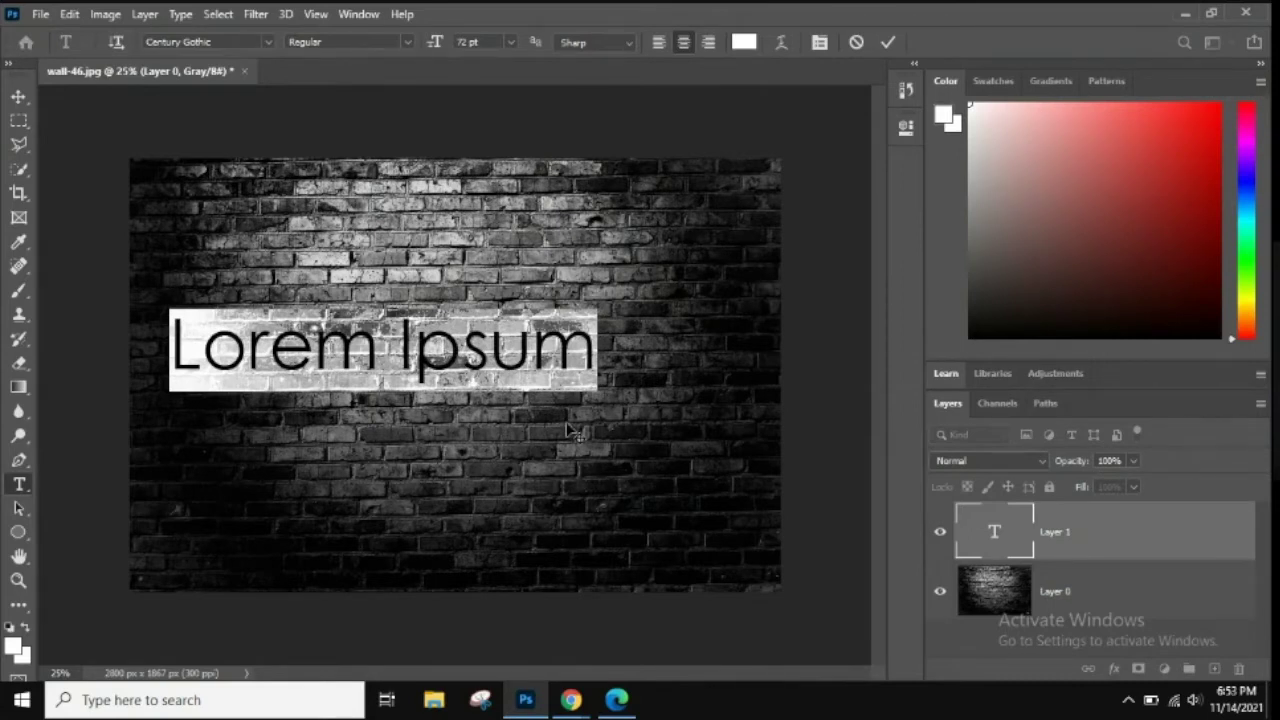
pyautogui.press('BackSpace')
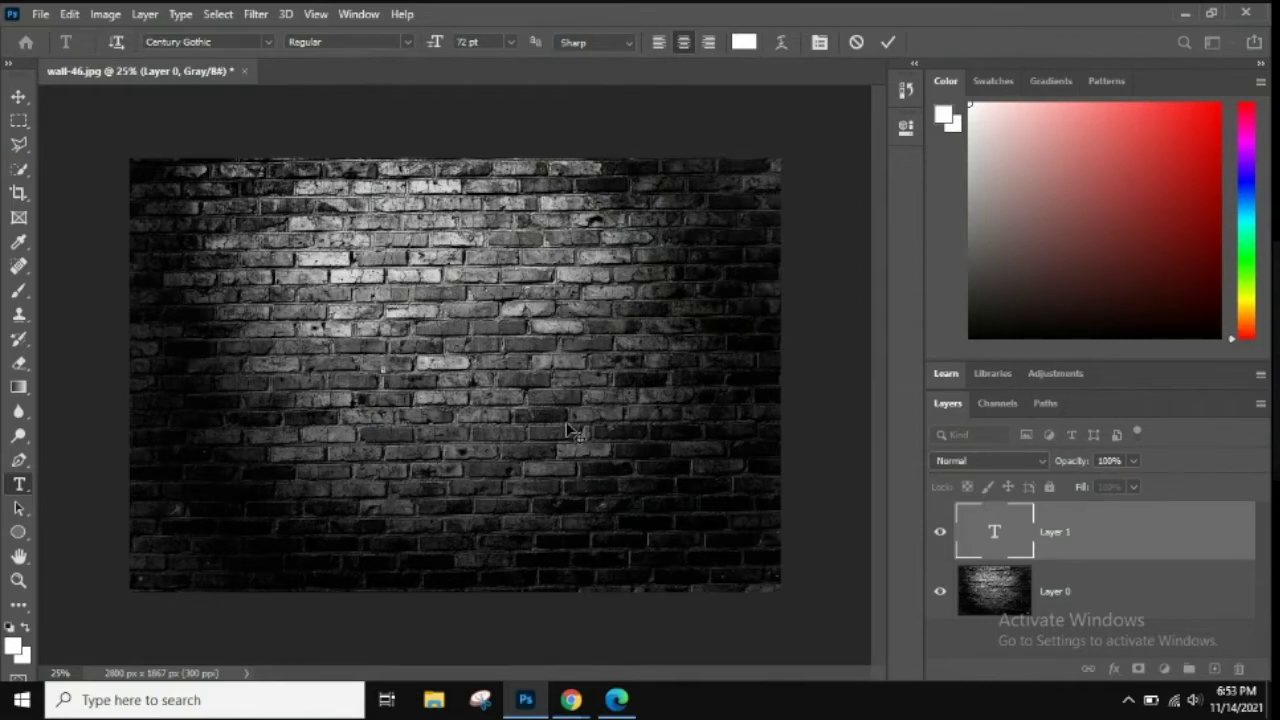
pyautogui.write('CHIE')
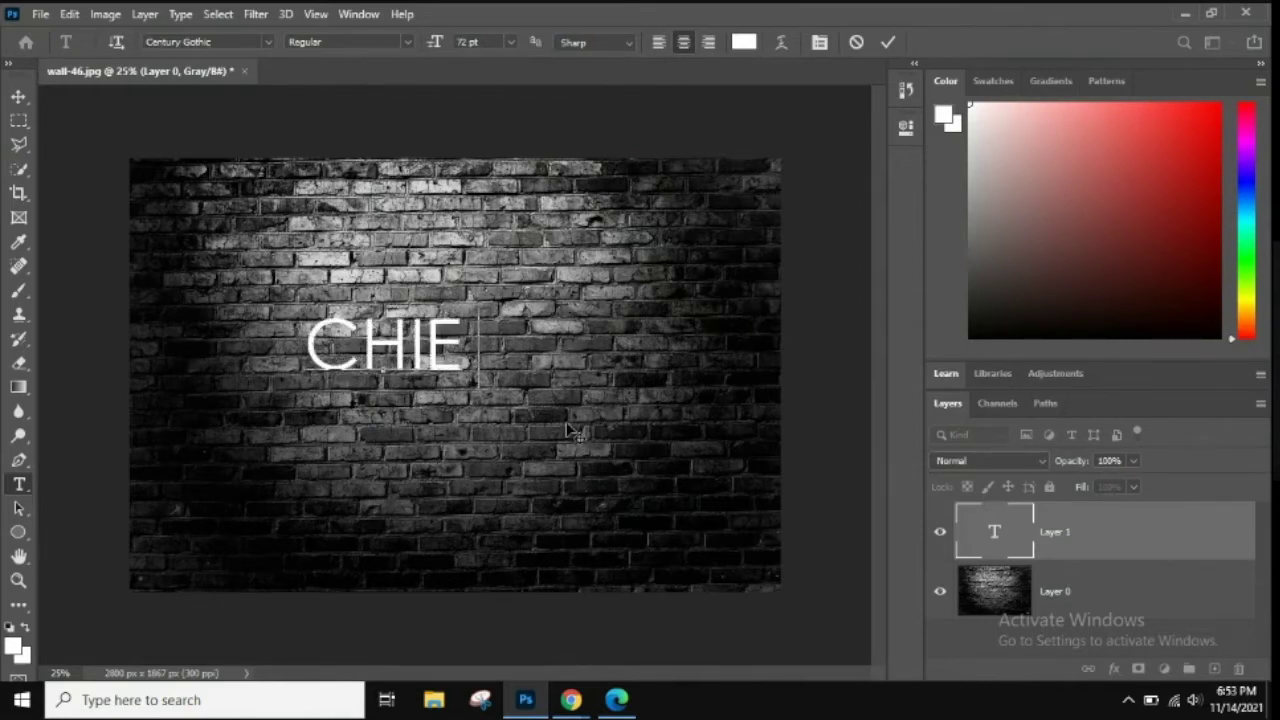
pyautogui.write('FS')
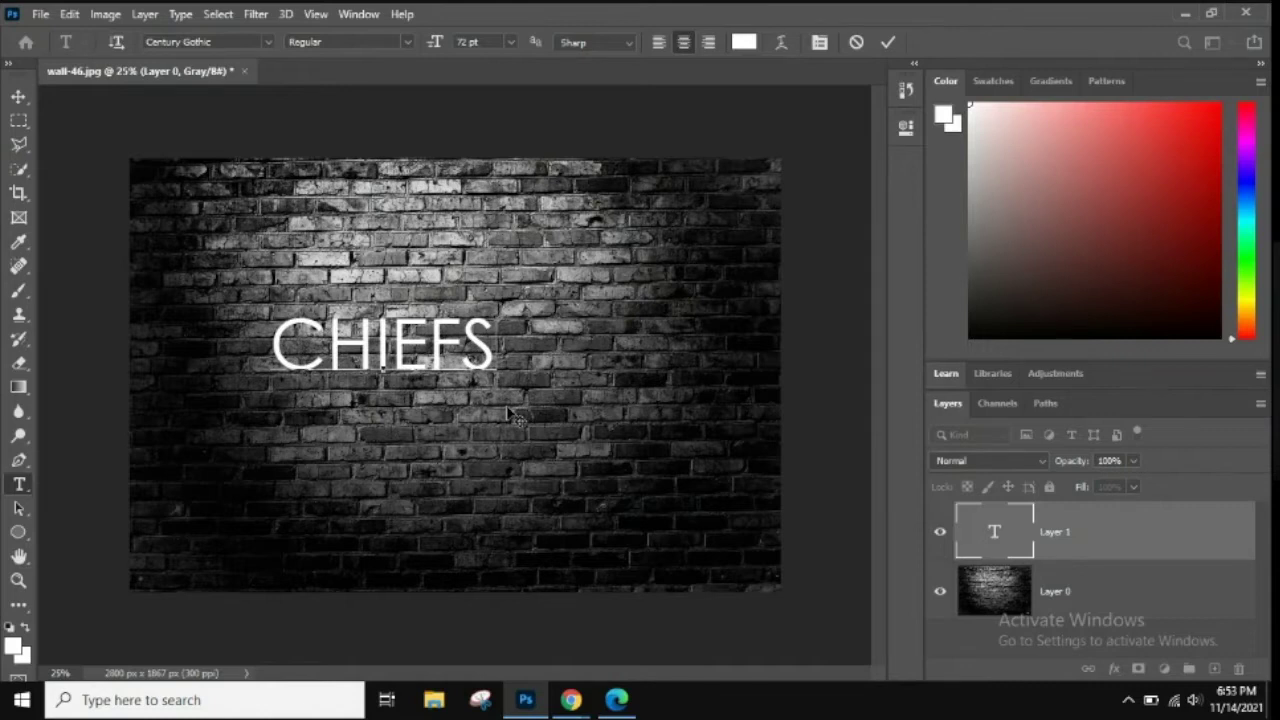
pyautogui.click(889, 42)
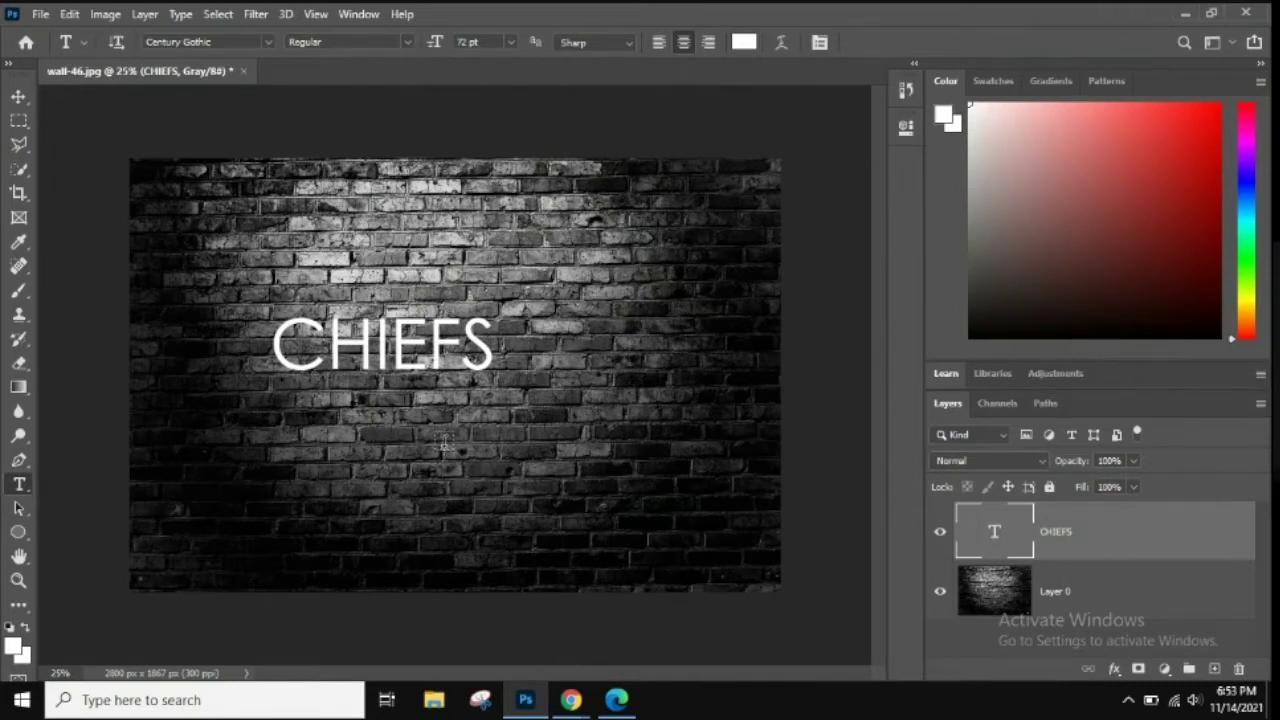
# Step: Free-transform the CHIEFS text to about 269% scale so it spans the wall, and centre it on the image
pyautogui.click(67, 14)
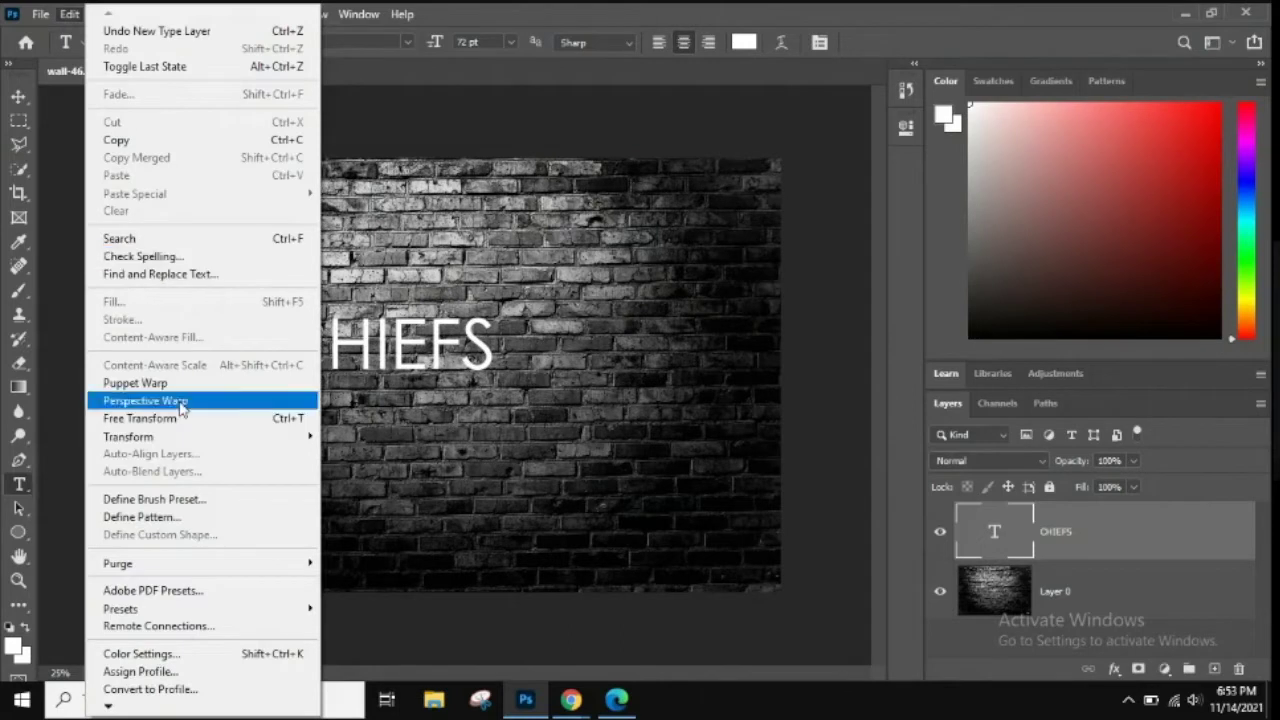
pyautogui.moveTo(200, 437)
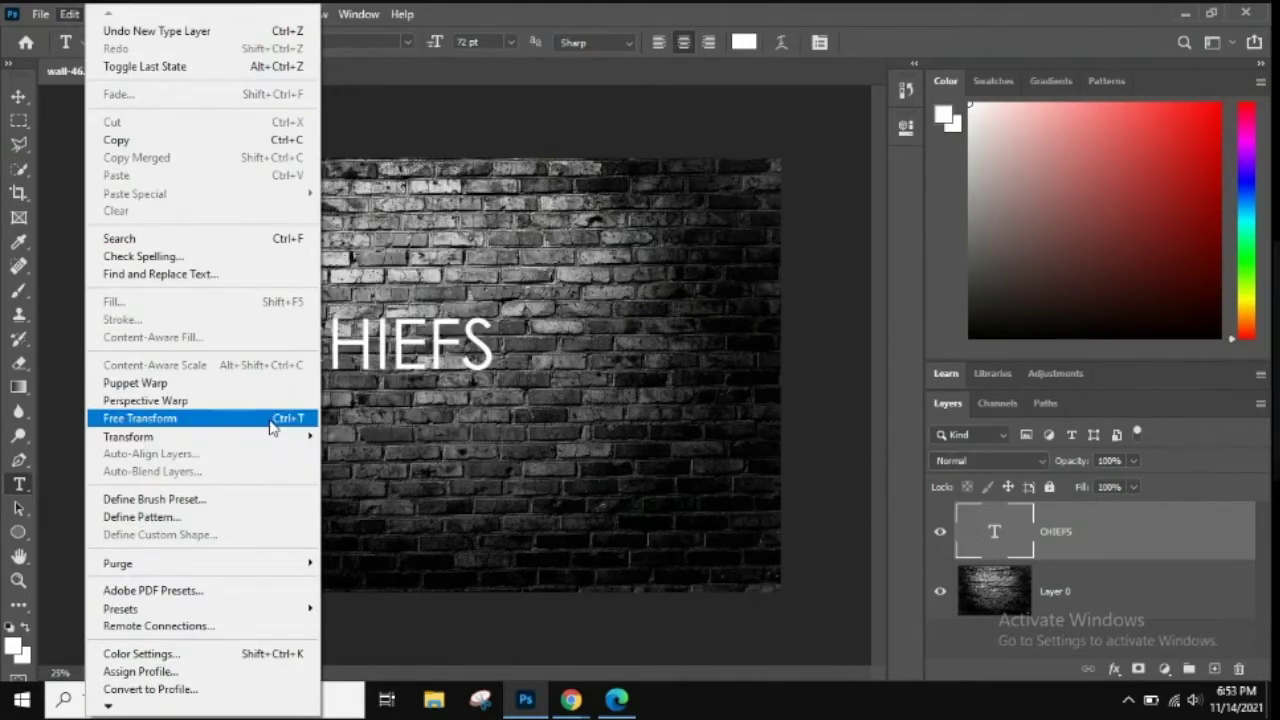
pyautogui.click(272, 428)
pyautogui.moveTo(496, 390); pyautogui.dragTo(773, 490)
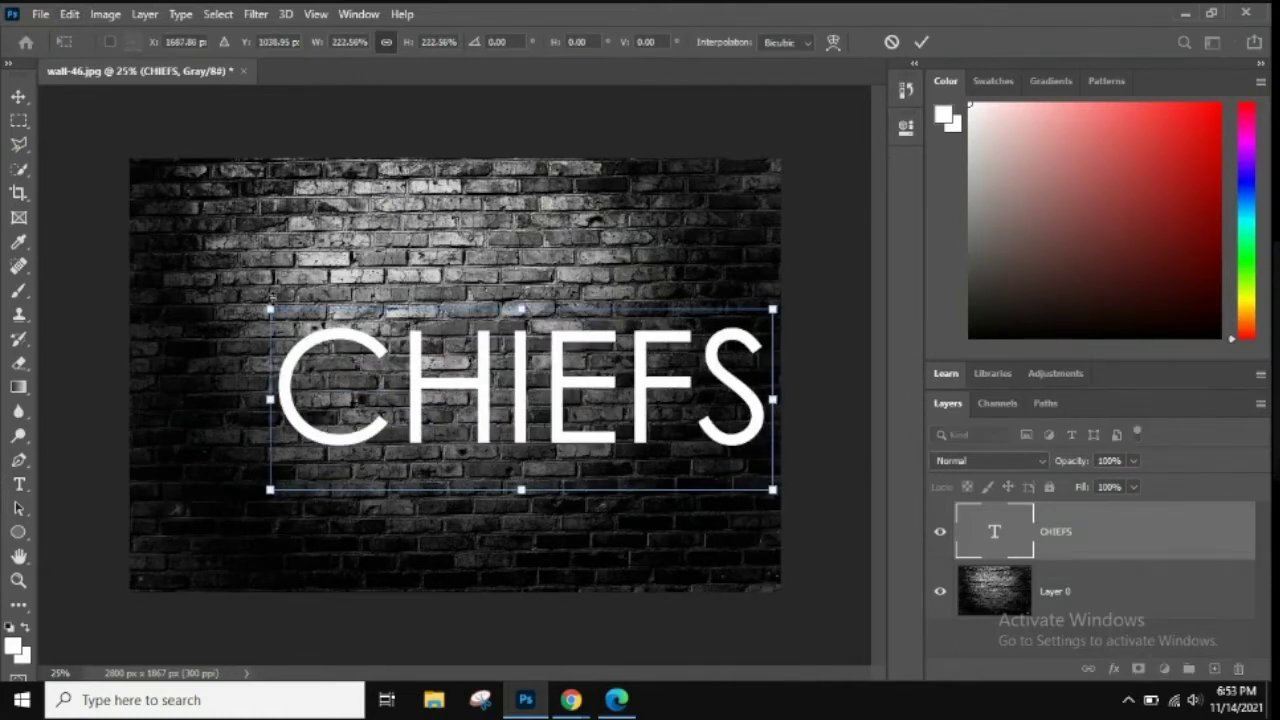
pyautogui.moveTo(264, 306); pyautogui.dragTo(174, 236)
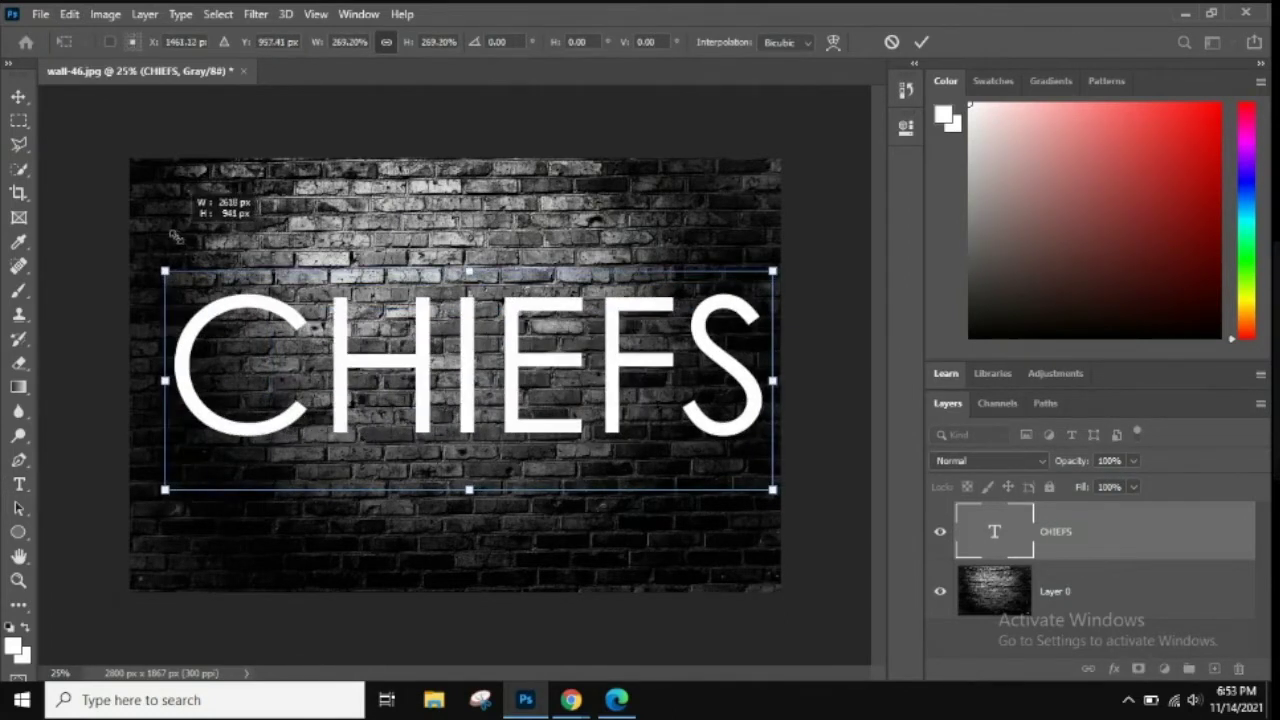
pyautogui.moveTo(604, 365); pyautogui.dragTo(592, 360)
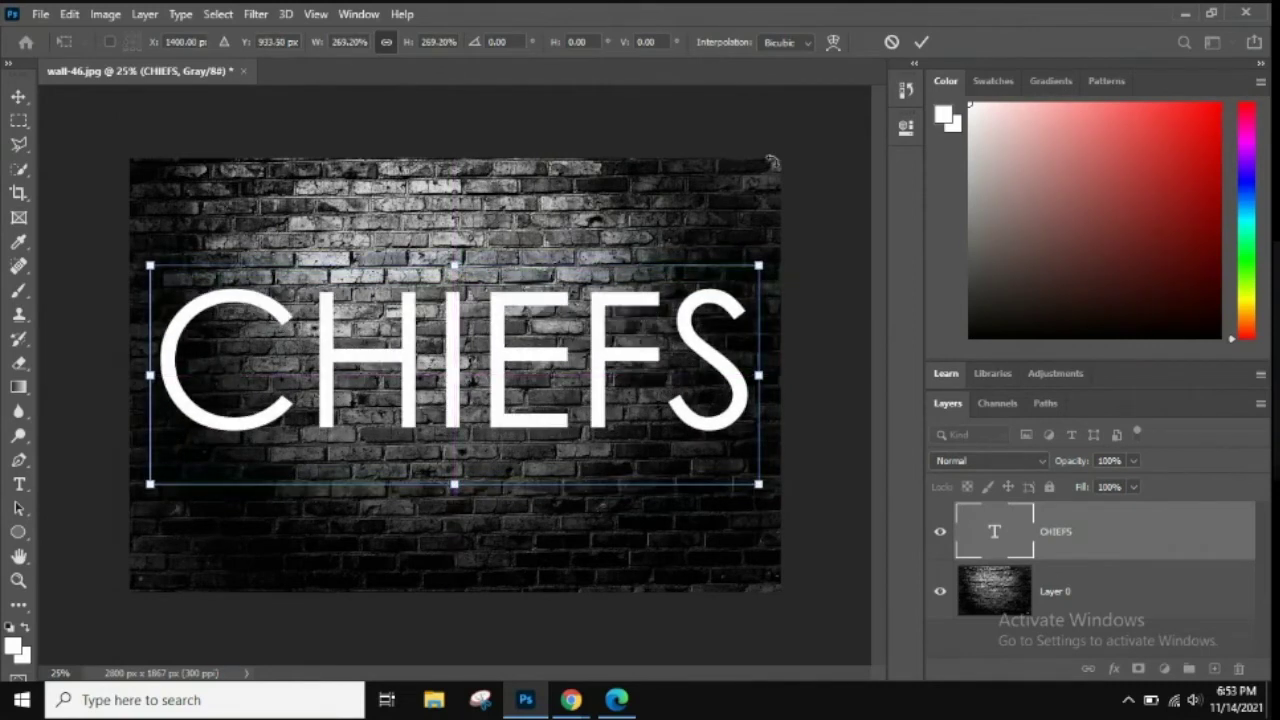
pyautogui.click(922, 42)
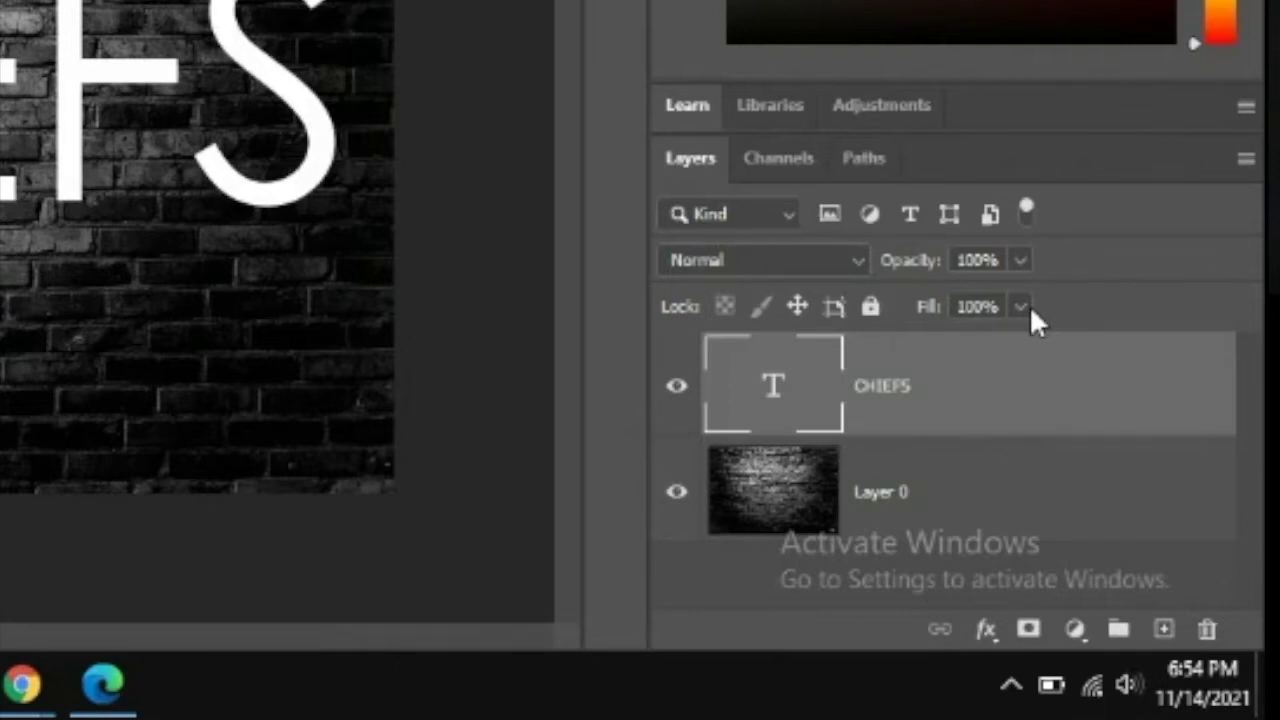
# Step: Reduce the CHIEFS text layer's fill to 0%
pyautogui.click(1021, 305)
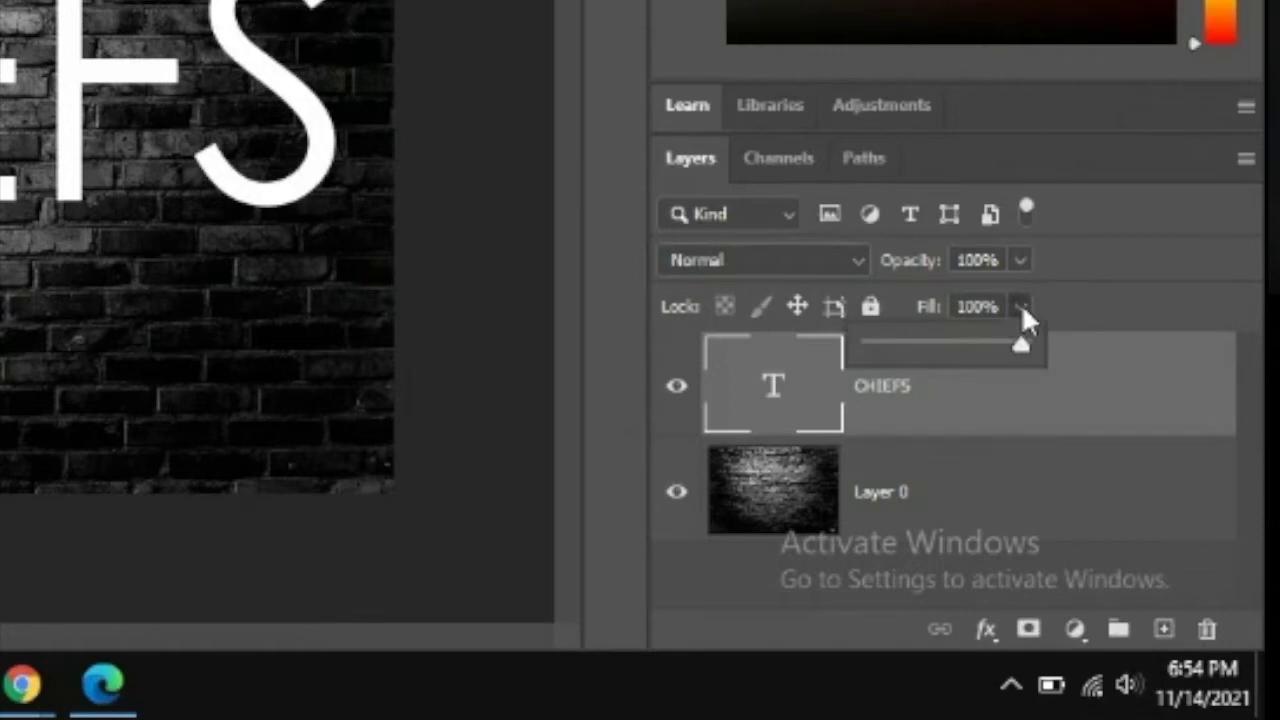
pyautogui.moveTo(1020, 340); pyautogui.dragTo(820, 322)
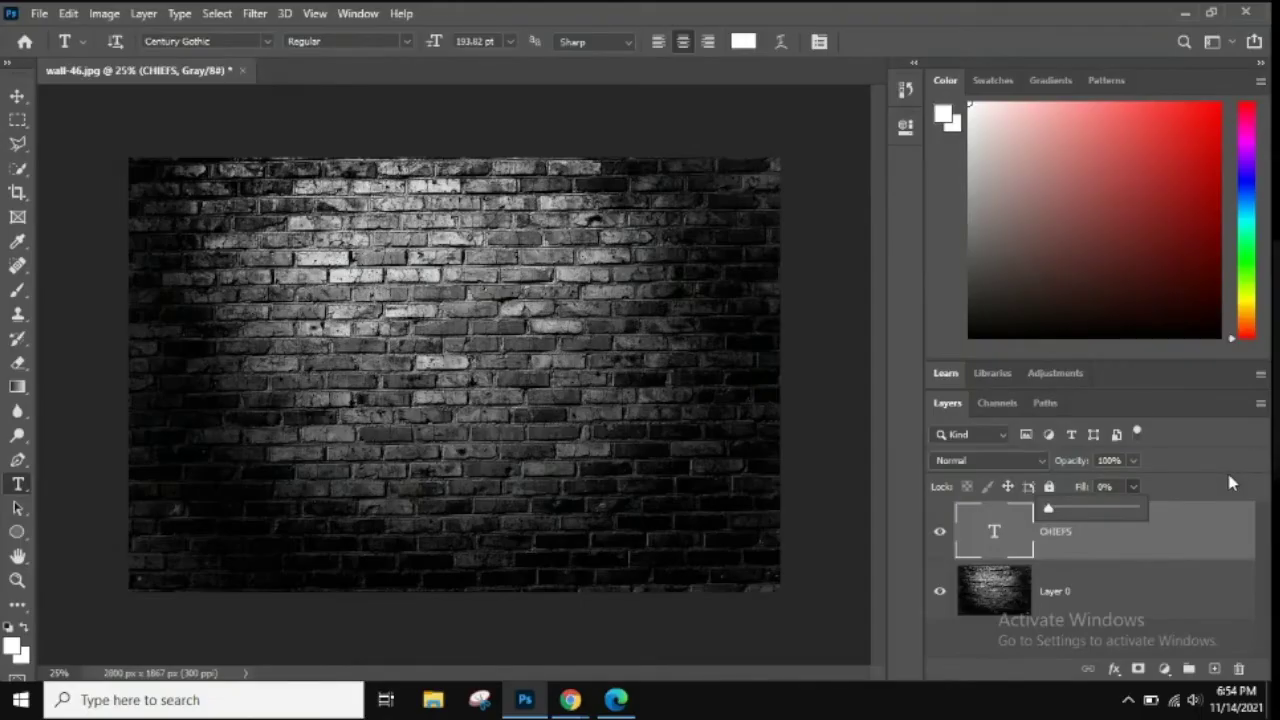
pyautogui.click(1228, 478)
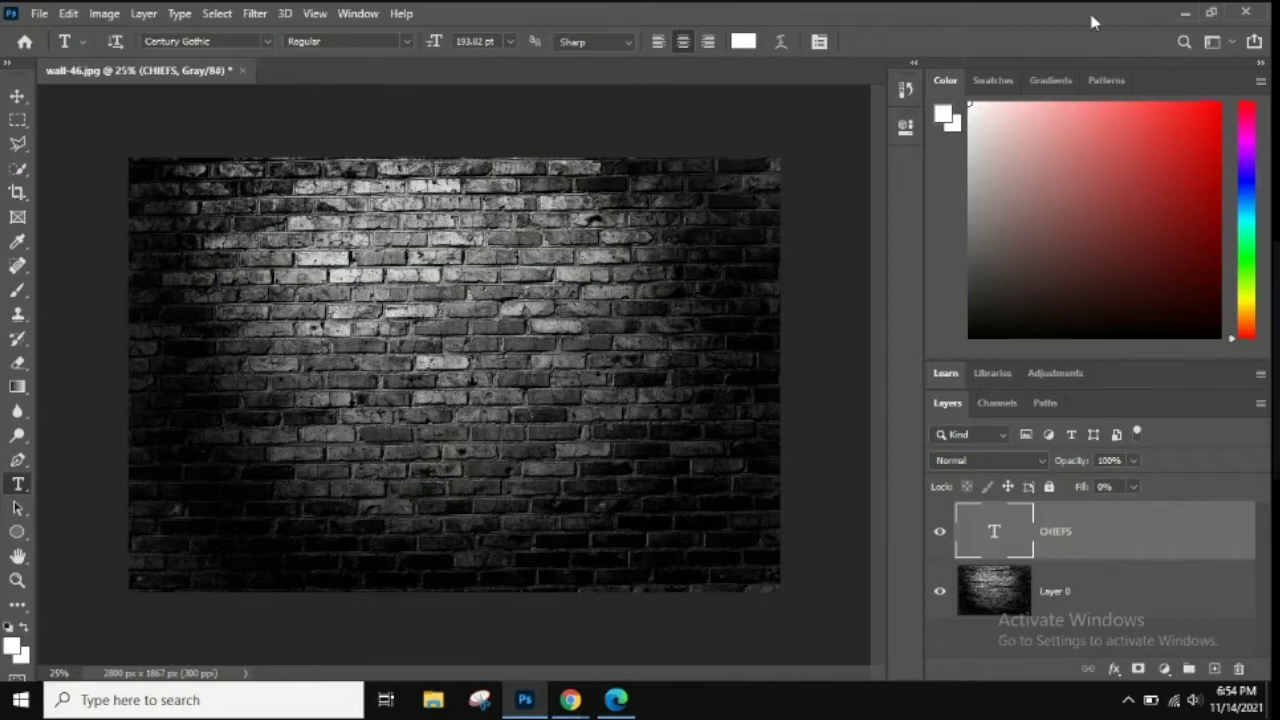
# Step: Add a drop shadow effect to the CHIEFS text layer and reset its settings to default
pyautogui.moveTo(1127, 360); pyautogui.dragTo(1130, 193)
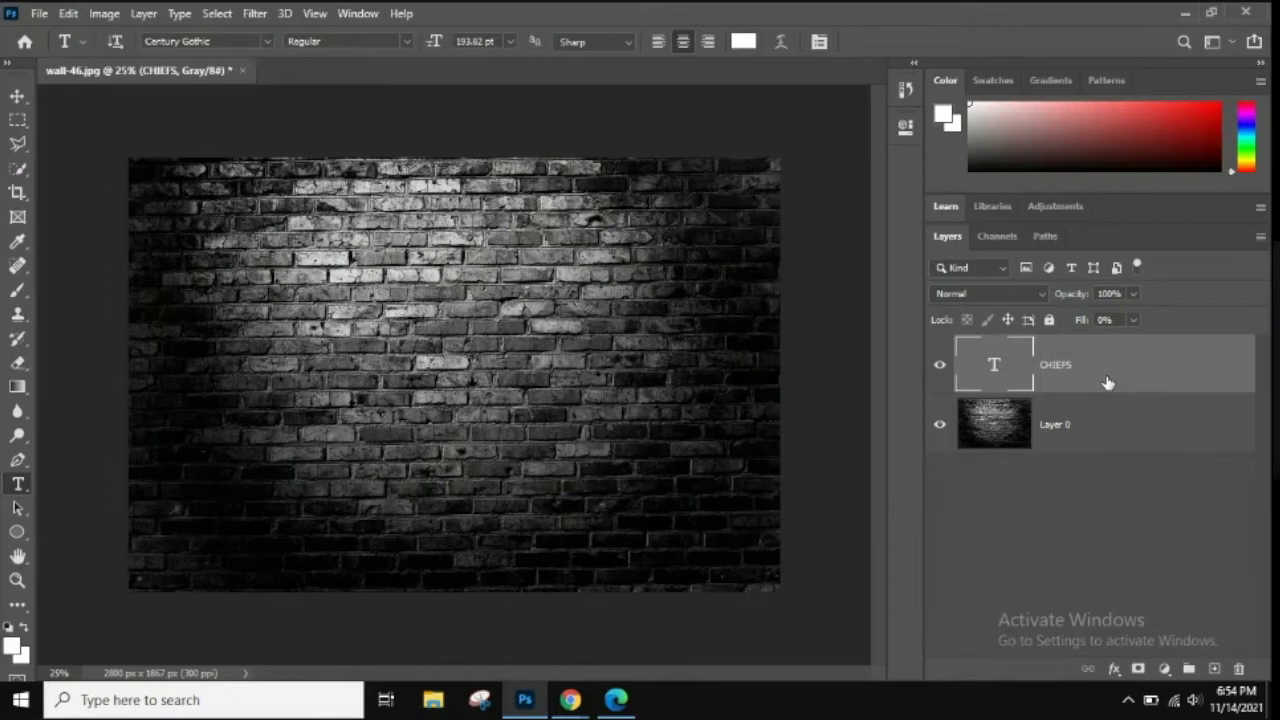
pyautogui.click(1114, 668)
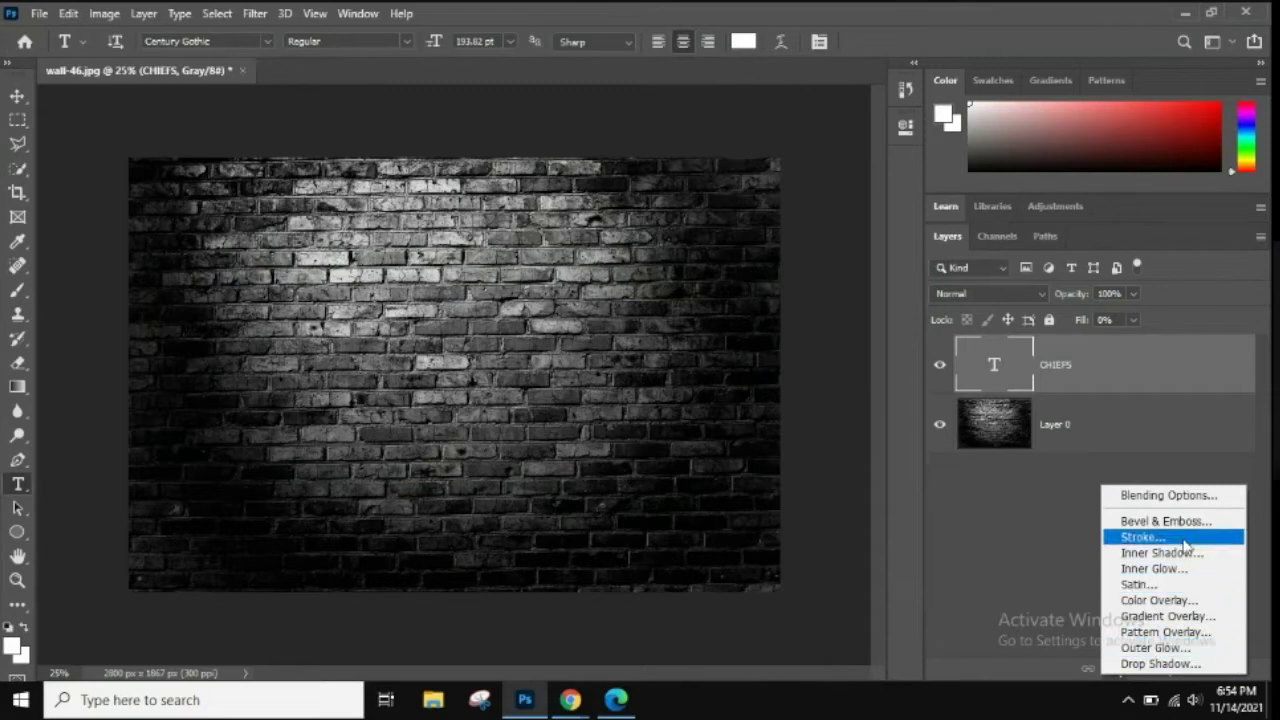
pyautogui.click(1180, 664)
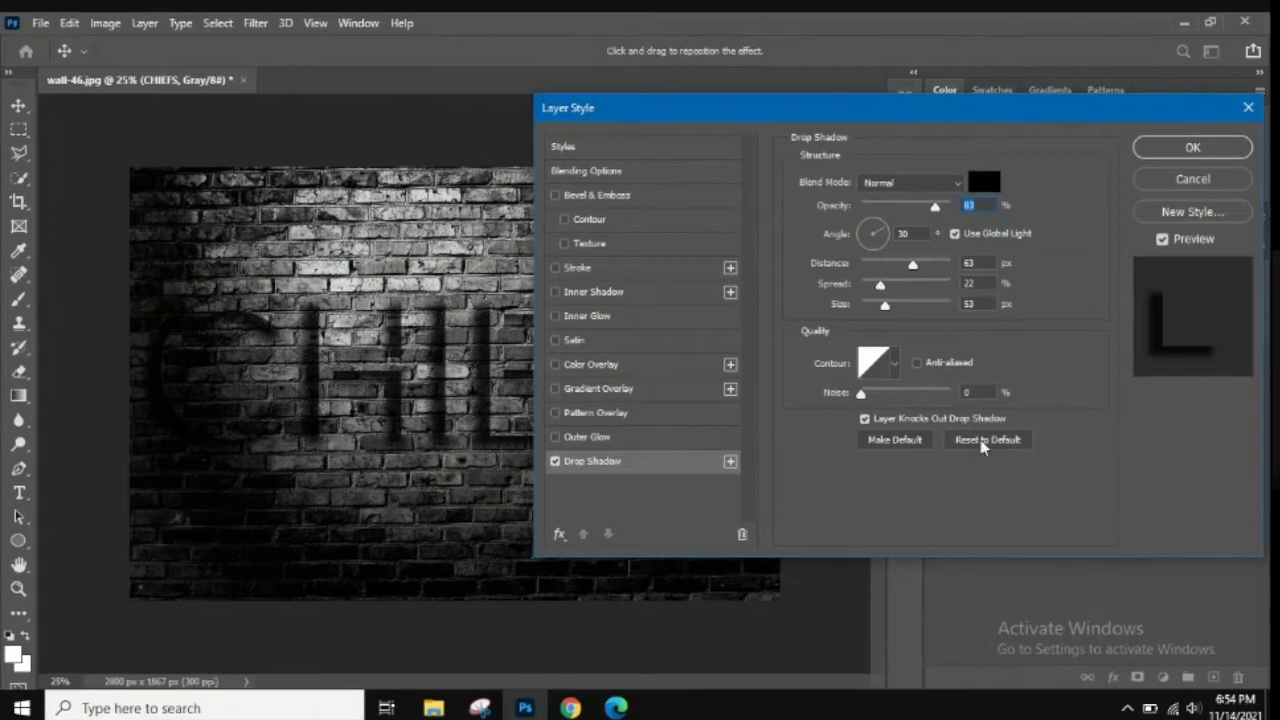
pyautogui.click(988, 443)
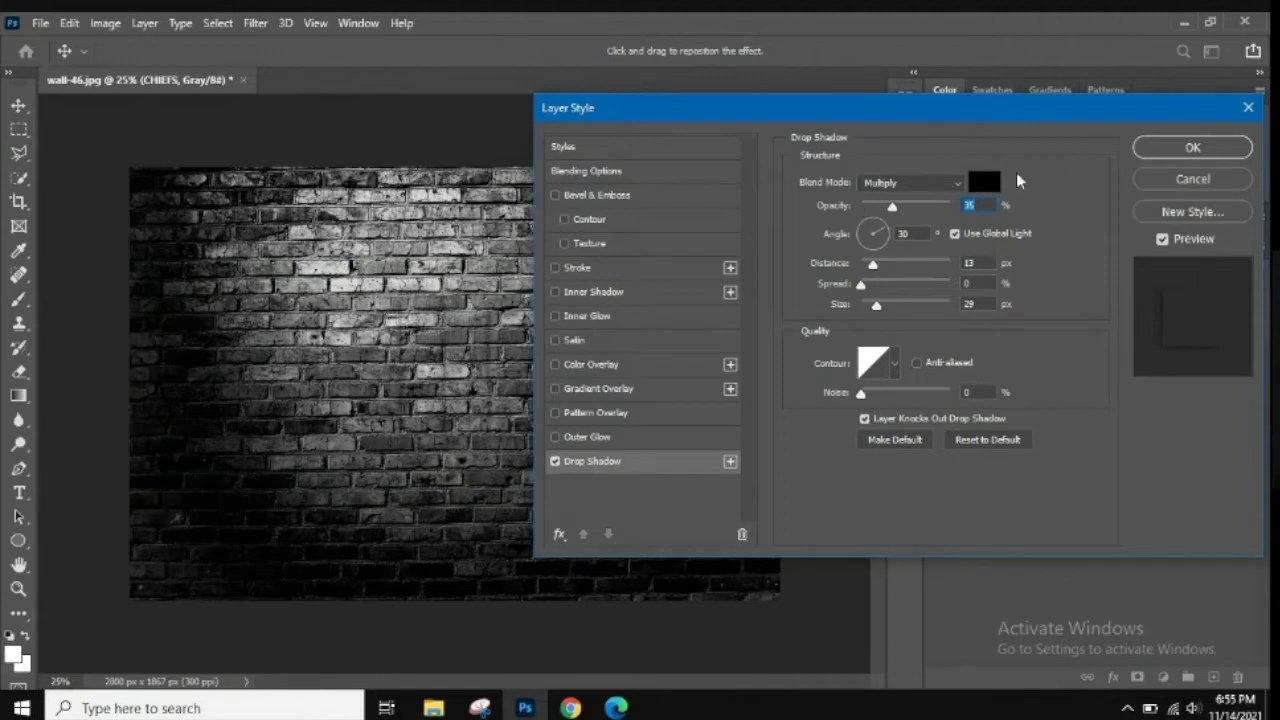
# Step: Make the drop shadow white and set its blend mode to Screen
pyautogui.click(988, 183)
pyautogui.moveTo(488, 247); pyautogui.dragTo(336, 72)
pyautogui.click(805, 131)
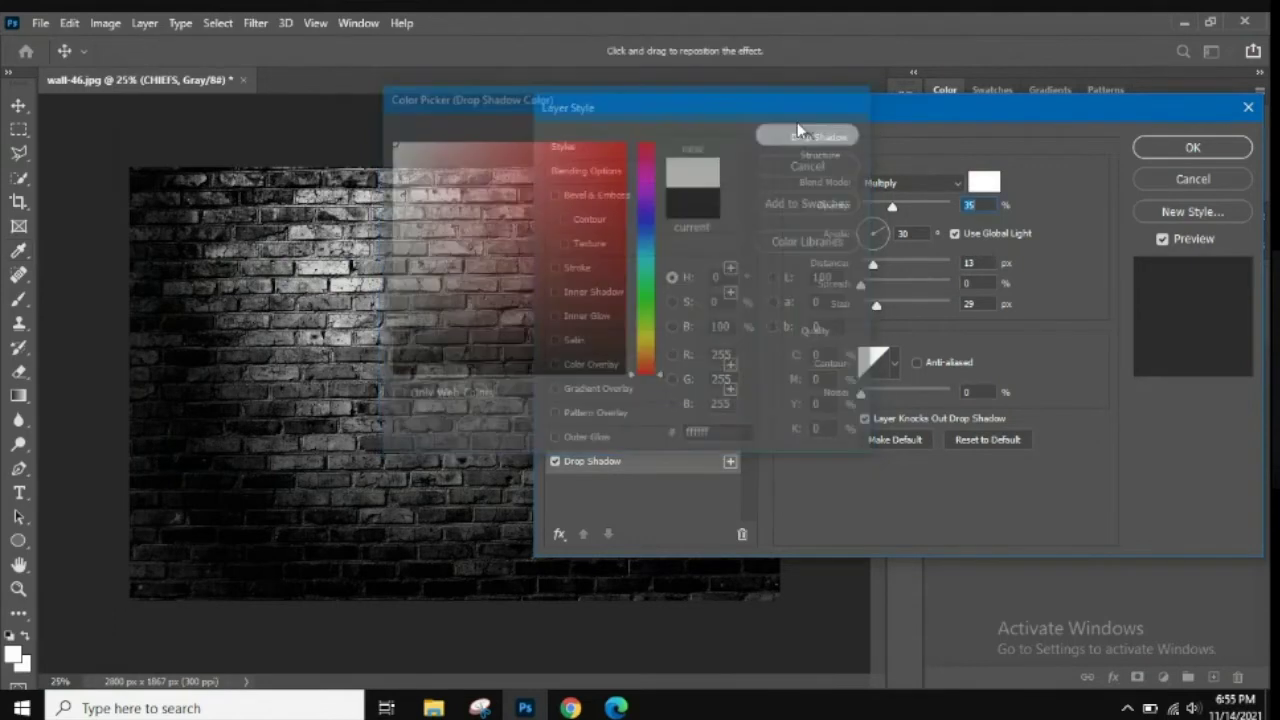
pyautogui.click(881, 182)
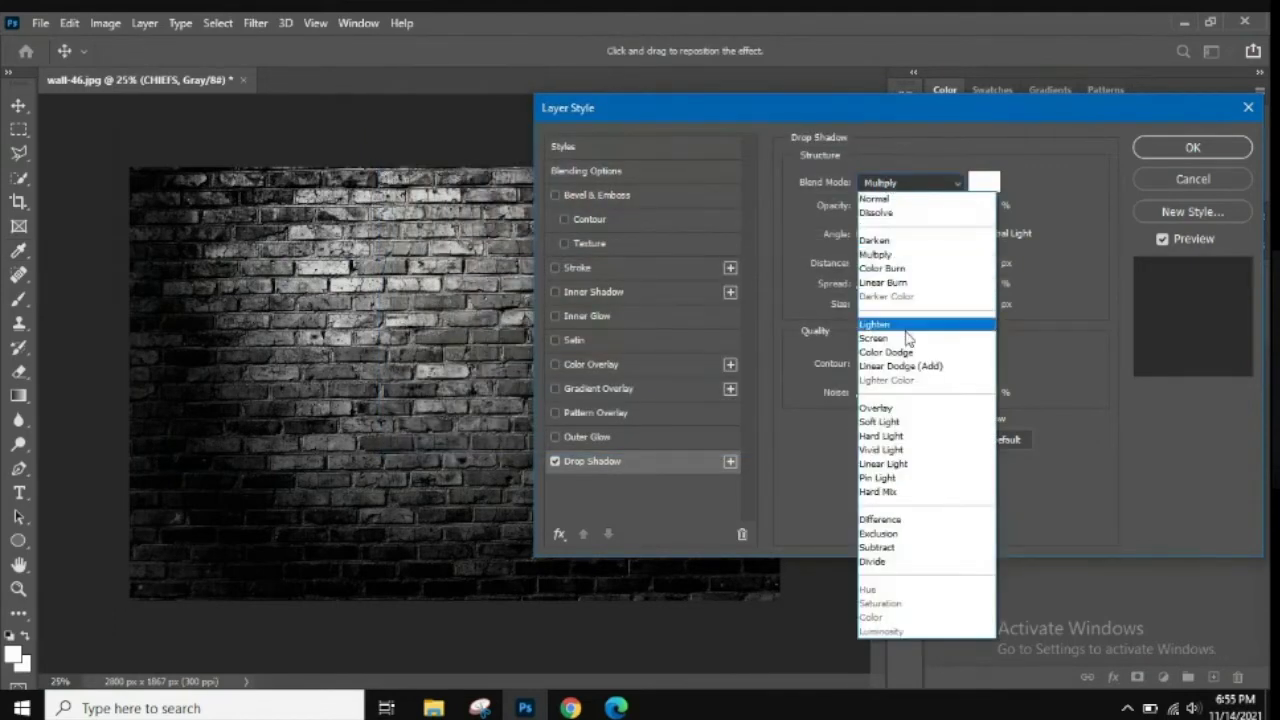
pyautogui.click(905, 340)
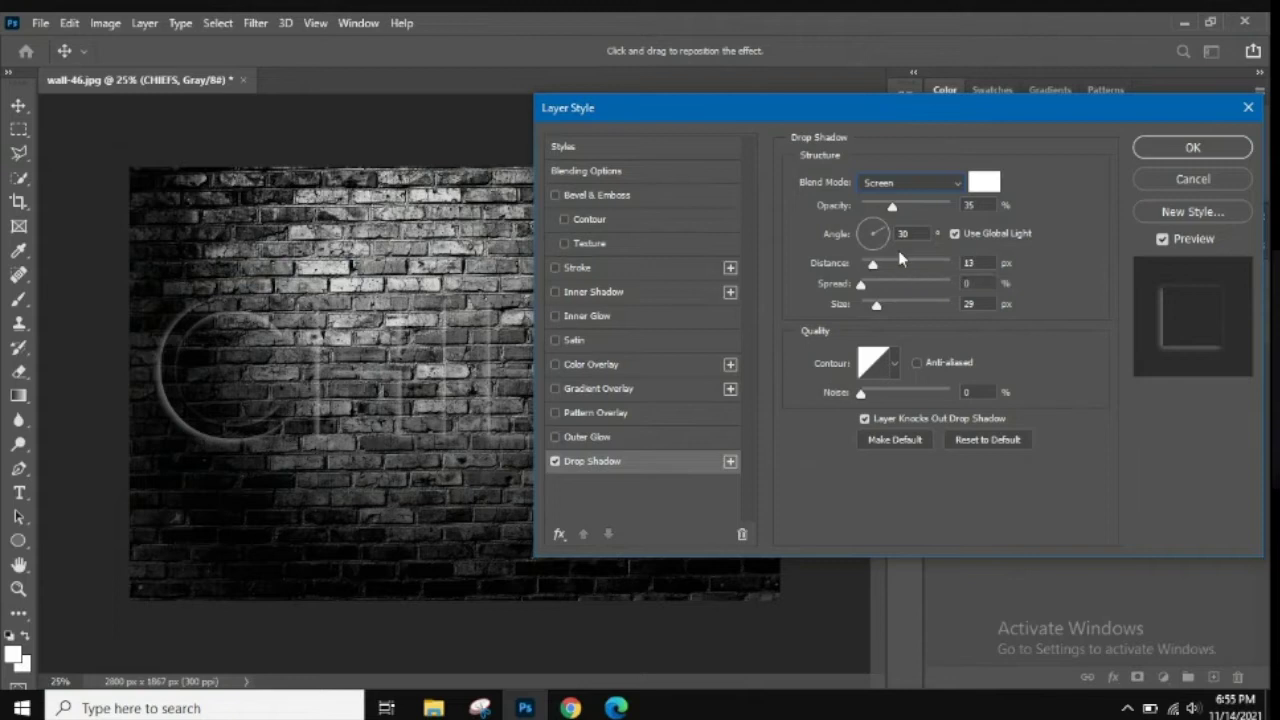
# Step: Set the drop shadow's opacity to 100% and its distance to 0 px
pyautogui.moveTo(893, 207); pyautogui.dragTo(971, 208)
pyautogui.doubleClick(970, 205)
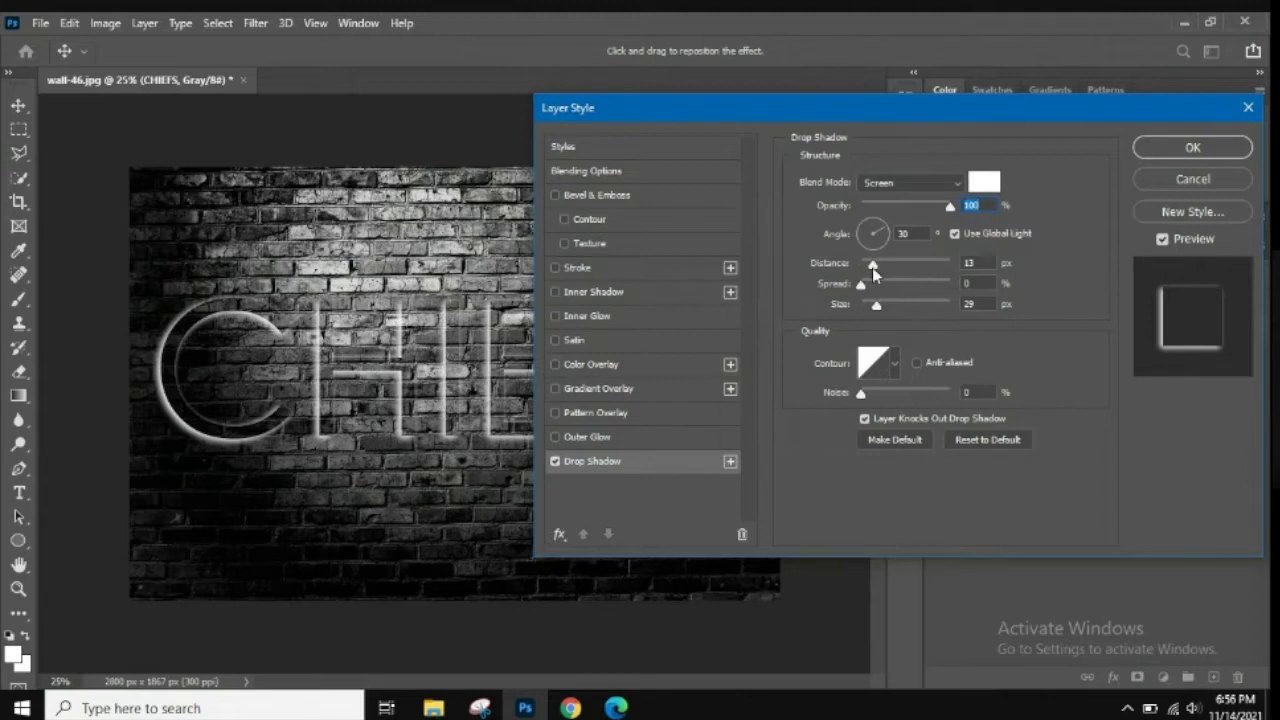
pyautogui.moveTo(872, 266); pyautogui.dragTo(848, 274)
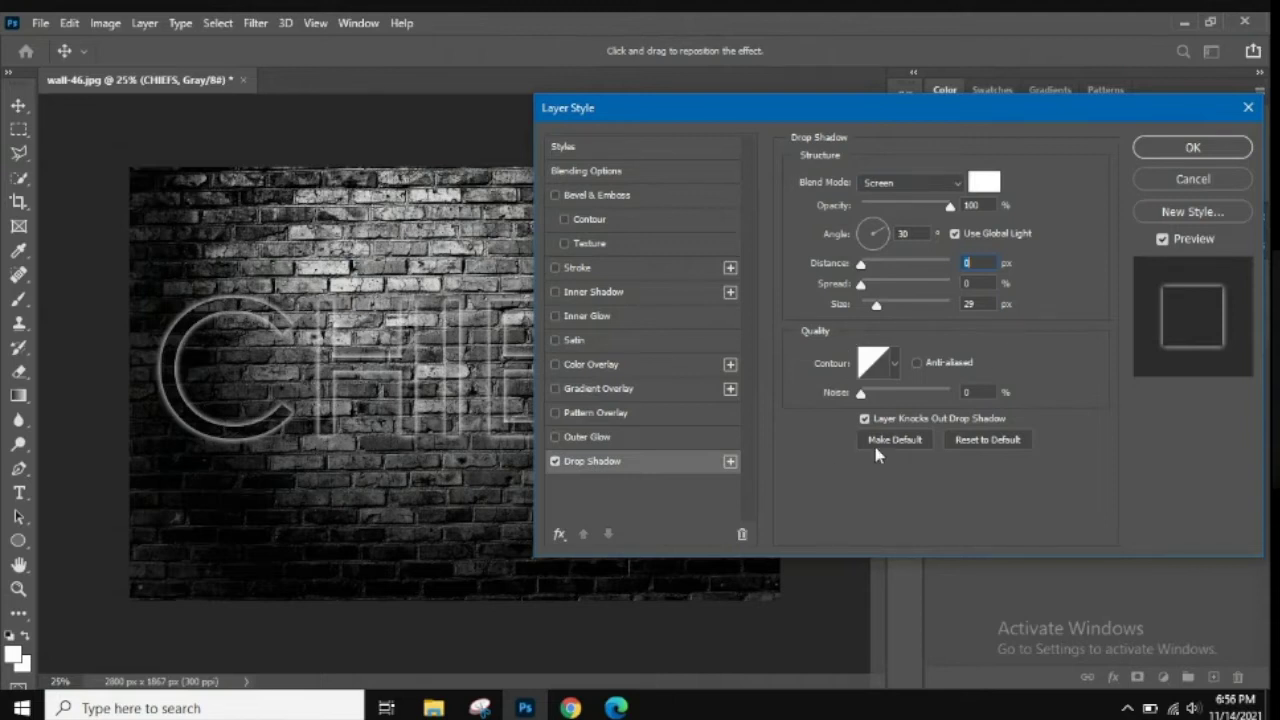
# Step: Try a drop shadow size of 101 px, and settle on 35 px
pyautogui.doubleClick(975, 304)
pyautogui.write('101')
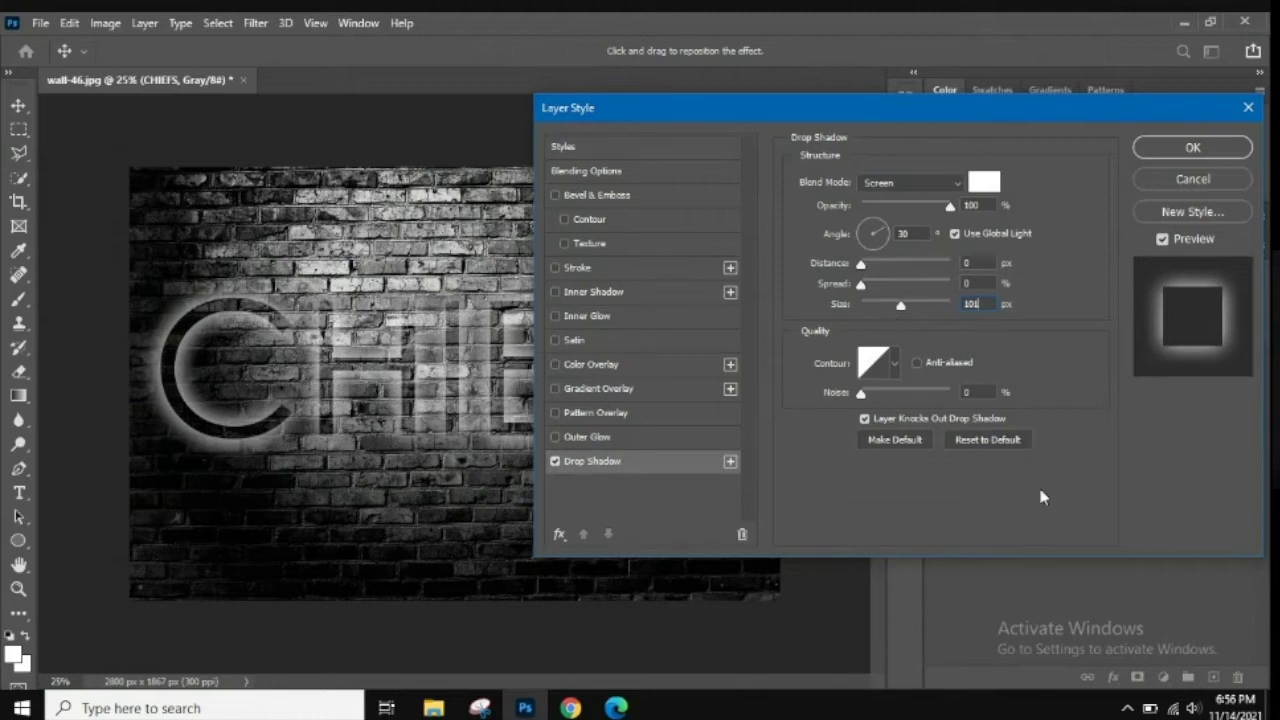
pyautogui.moveTo(901, 310); pyautogui.dragTo(882, 316)
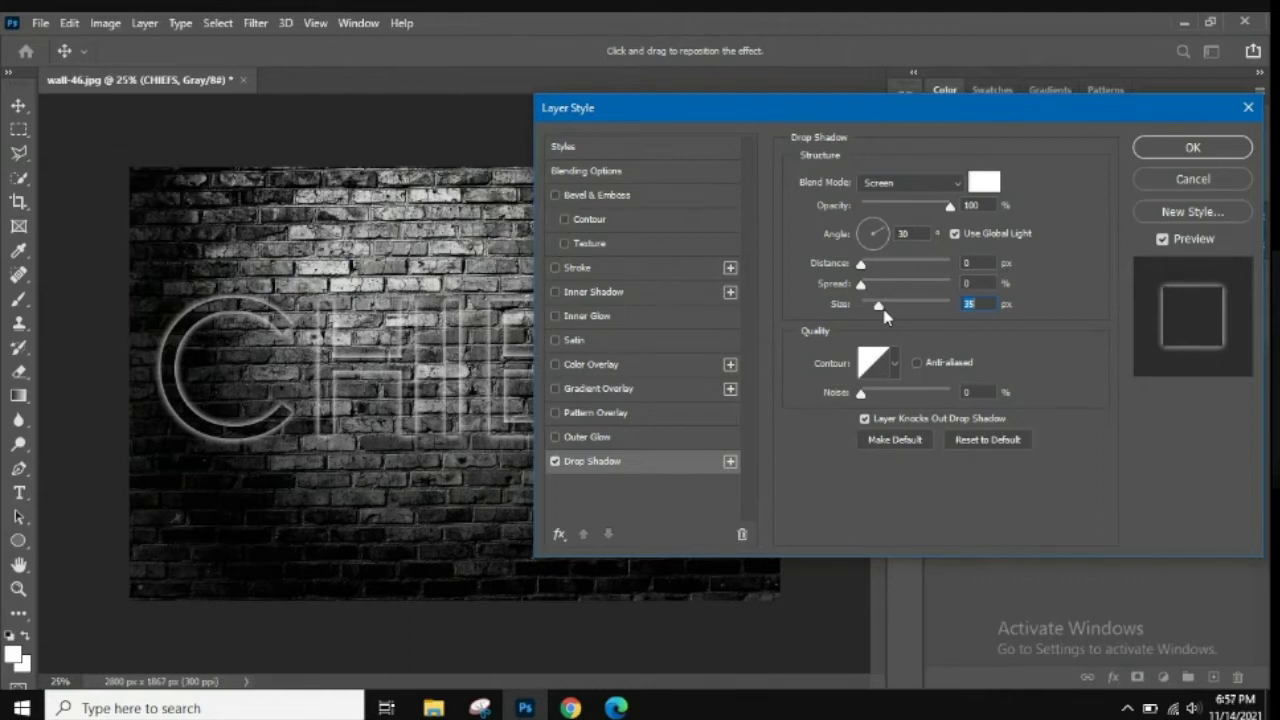
# Step: Apply the single-peak contour preset to the drop shadow and disable Layer Knocks Out Drop Shadow
pyautogui.click(895, 370)
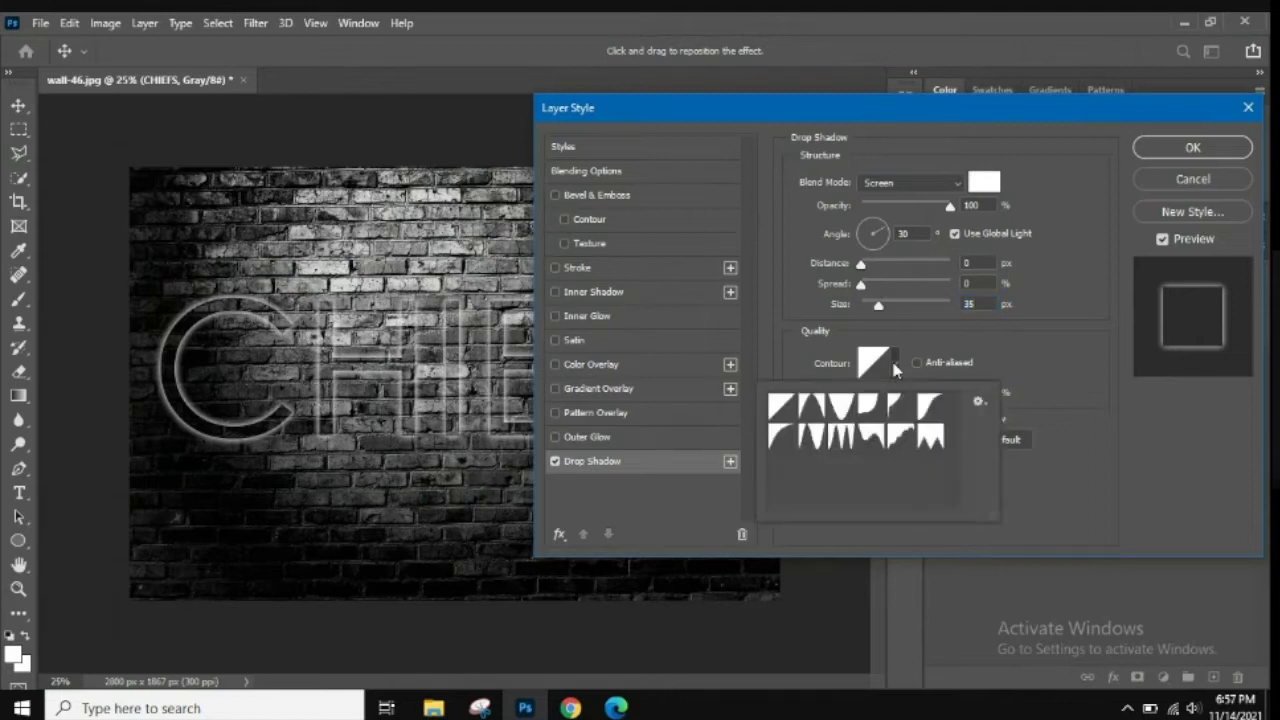
pyautogui.click(811, 408)
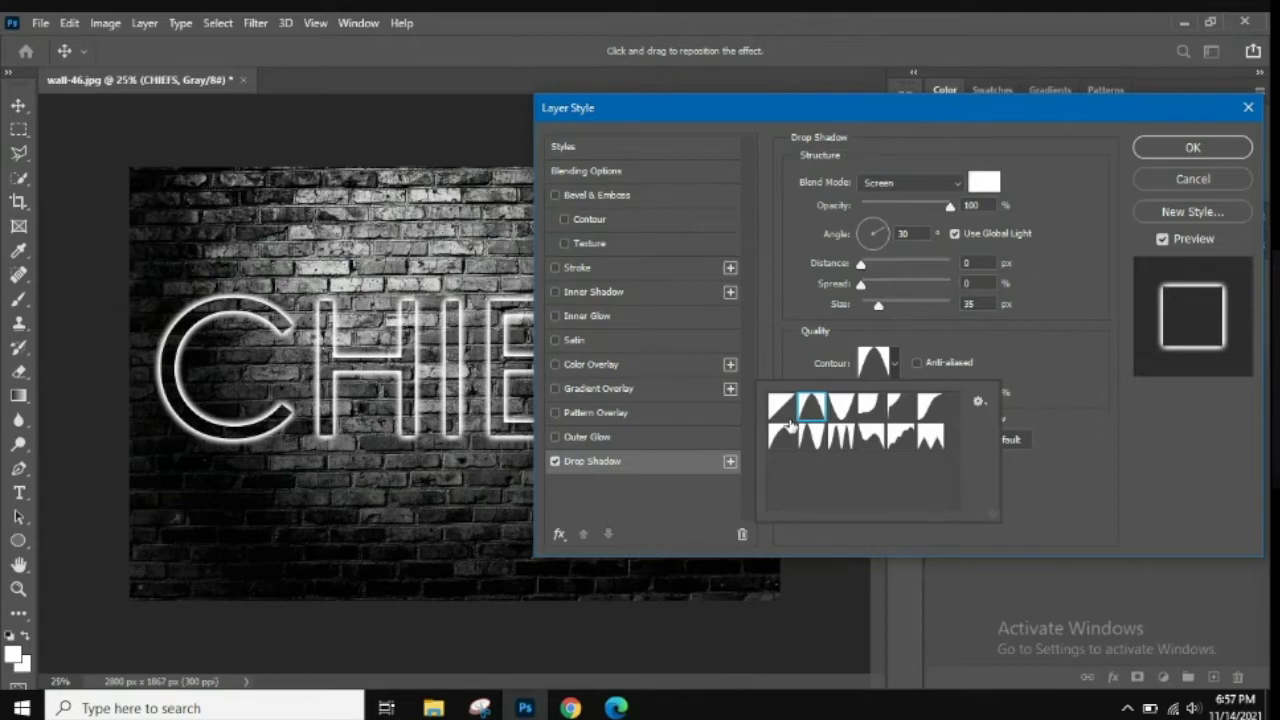
pyautogui.click(1064, 371)
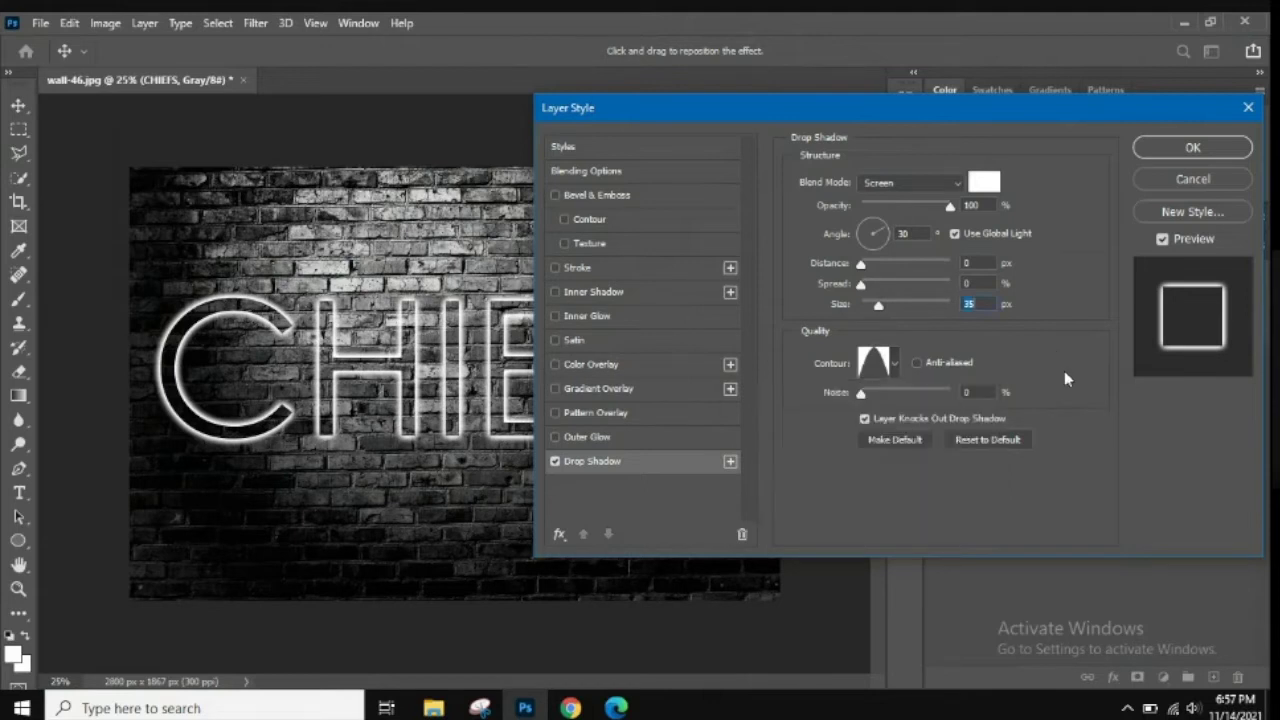
pyautogui.click(865, 420)
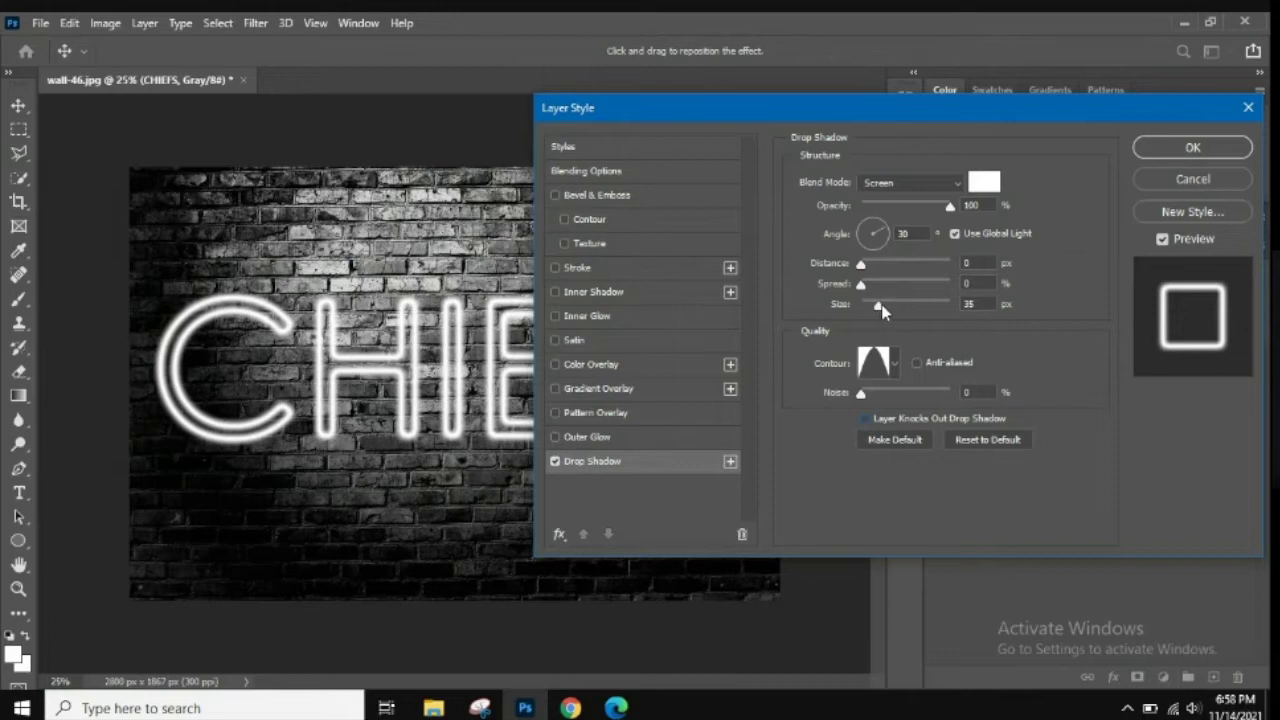
# Step: Set the drop shadow's size to 24 px and its noise to 25%, and apply the layer style
pyautogui.moveTo(879, 306); pyautogui.dragTo(874, 306)
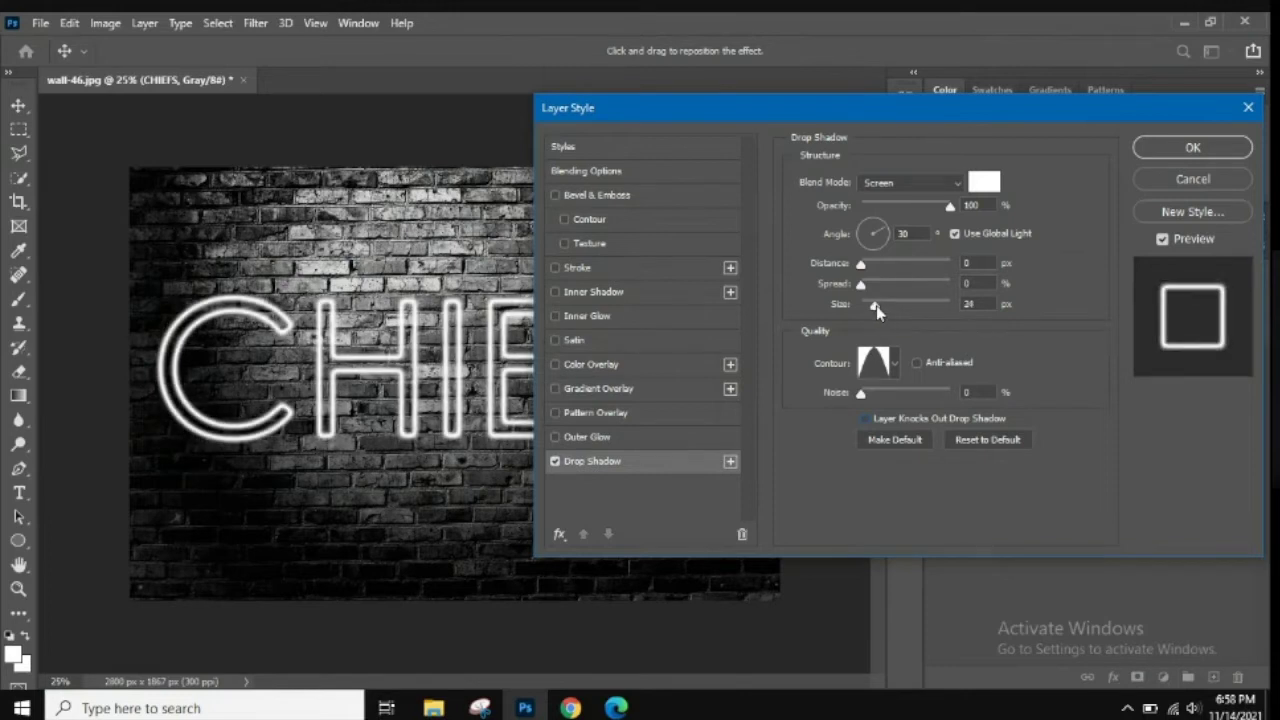
pyautogui.click(876, 305)
pyautogui.moveTo(861, 394); pyautogui.dragTo(881, 405)
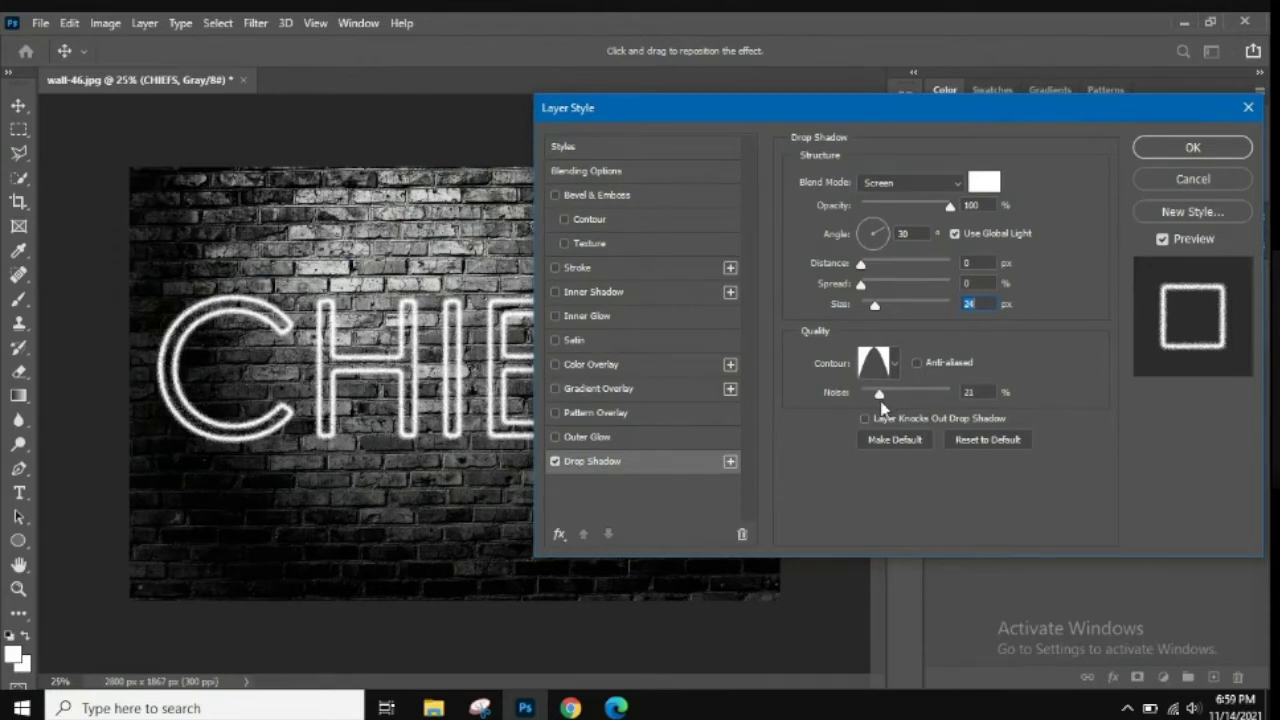
pyautogui.moveTo(880, 401); pyautogui.dragTo(892, 410)
pyautogui.moveTo(882, 413); pyautogui.dragTo(887, 416)
pyautogui.moveTo(885, 393); pyautogui.dragTo(982, 393)
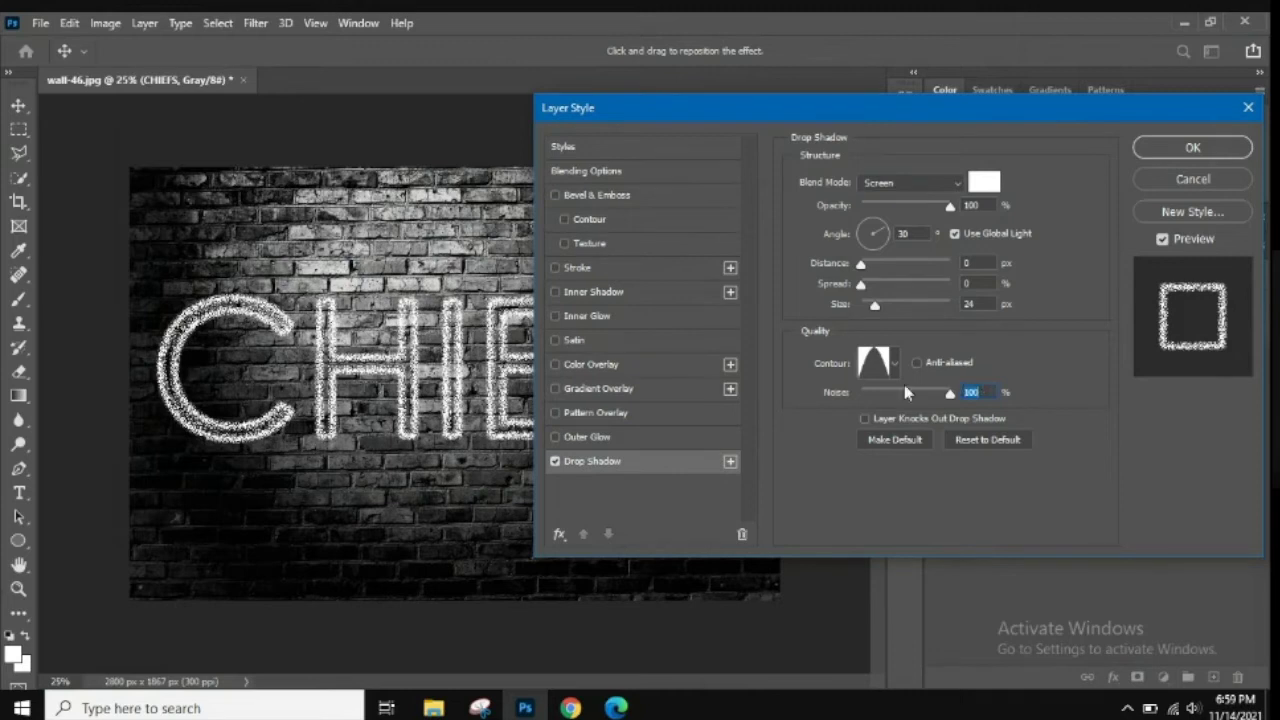
pyautogui.write('25')
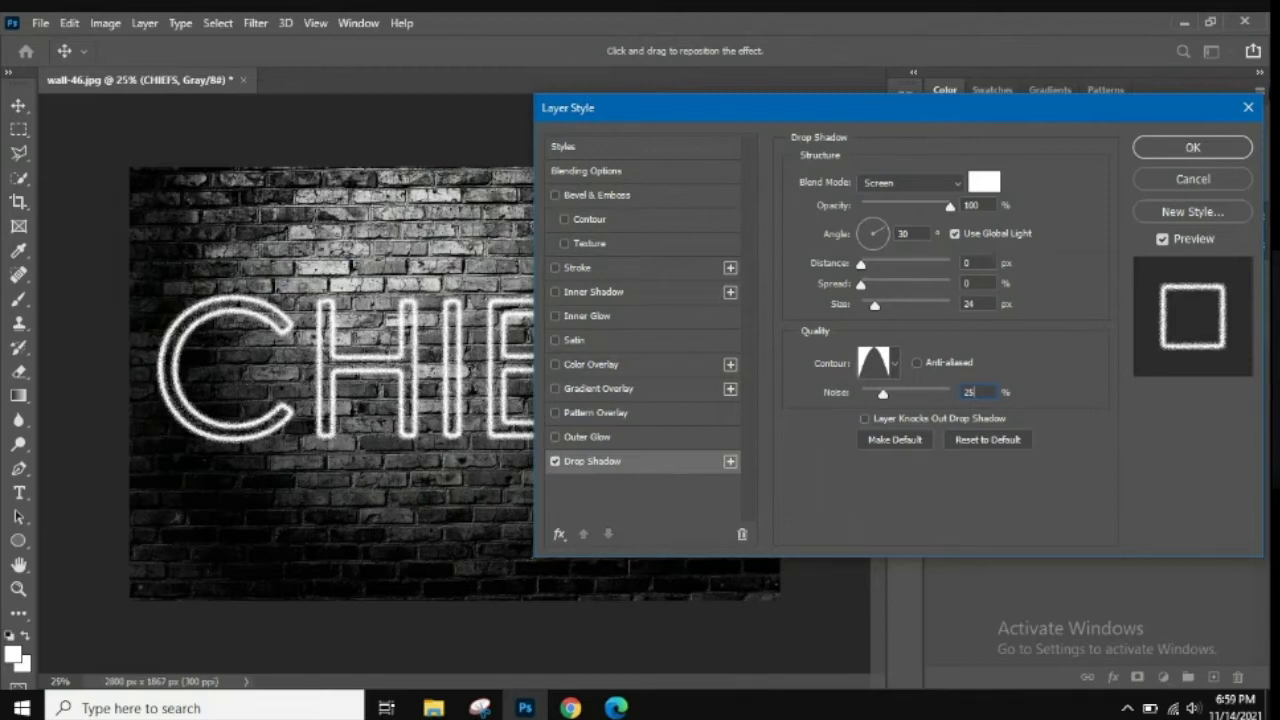
pyautogui.click(1191, 147)
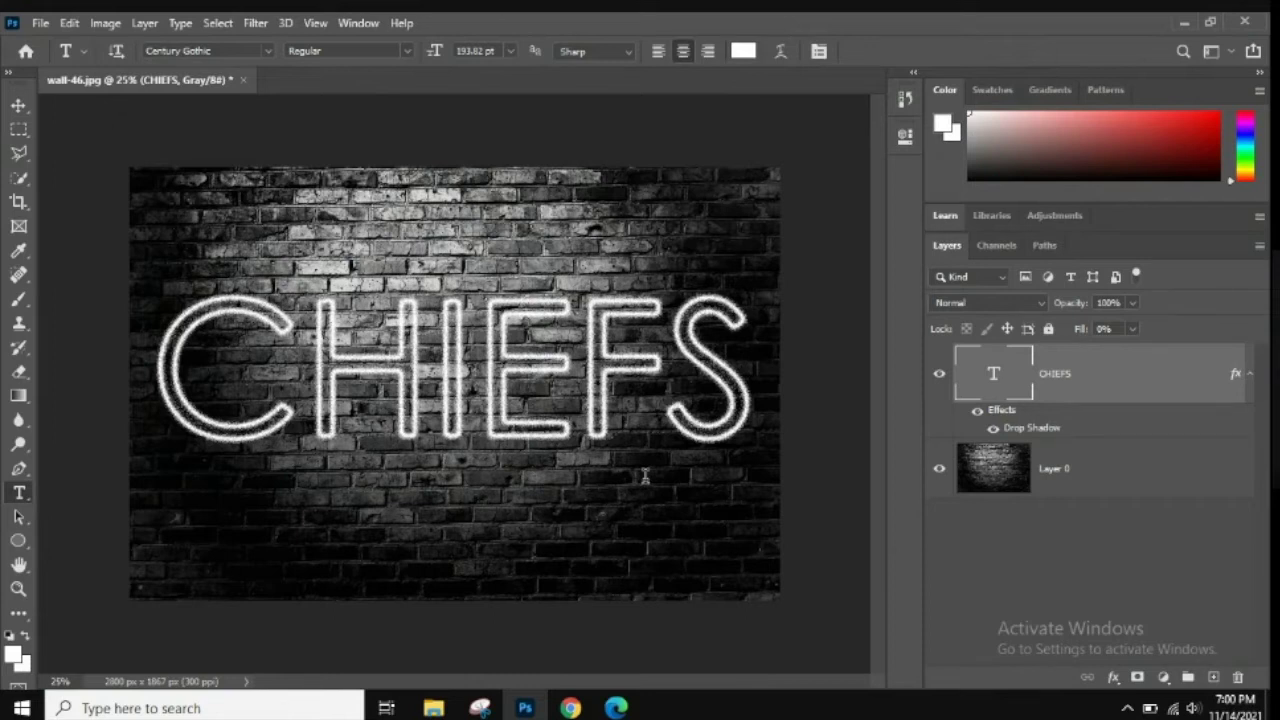
# Step: Open the CHIEFS layer's Blending Options and raise the Underlying Layer's black Blend If point to 6
pyautogui.click(1114, 679)
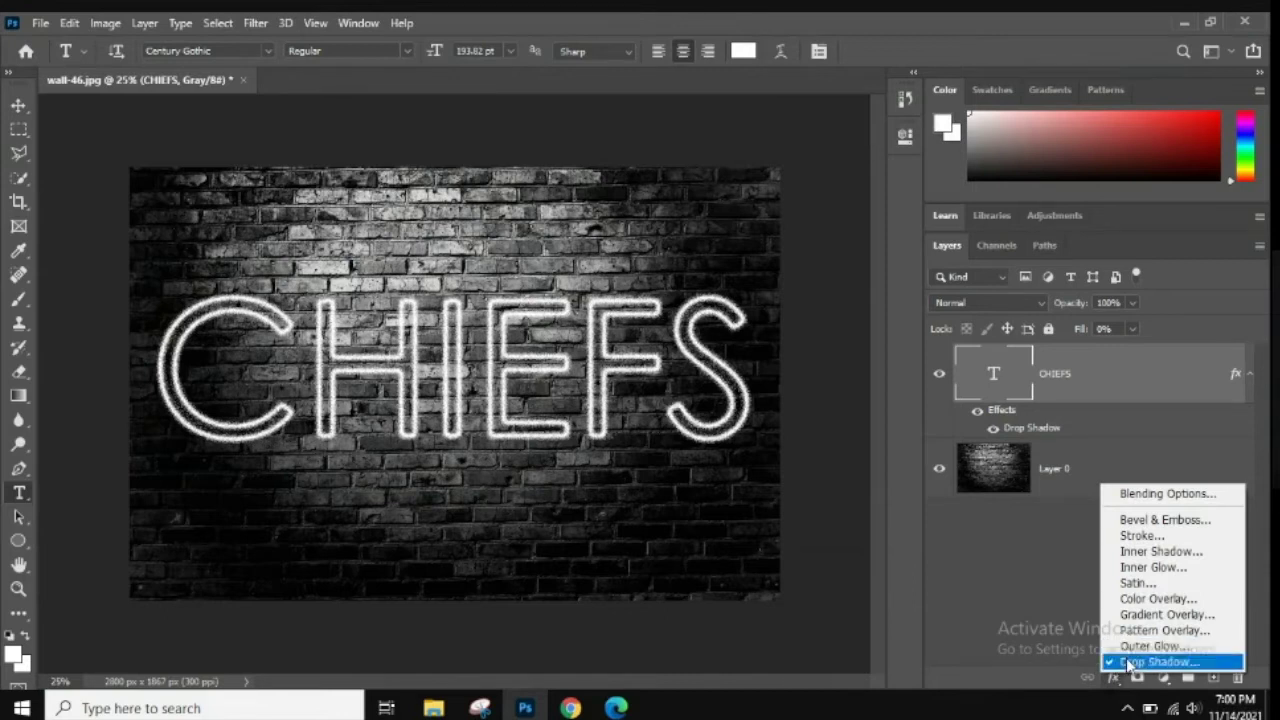
pyautogui.click(848, 325)
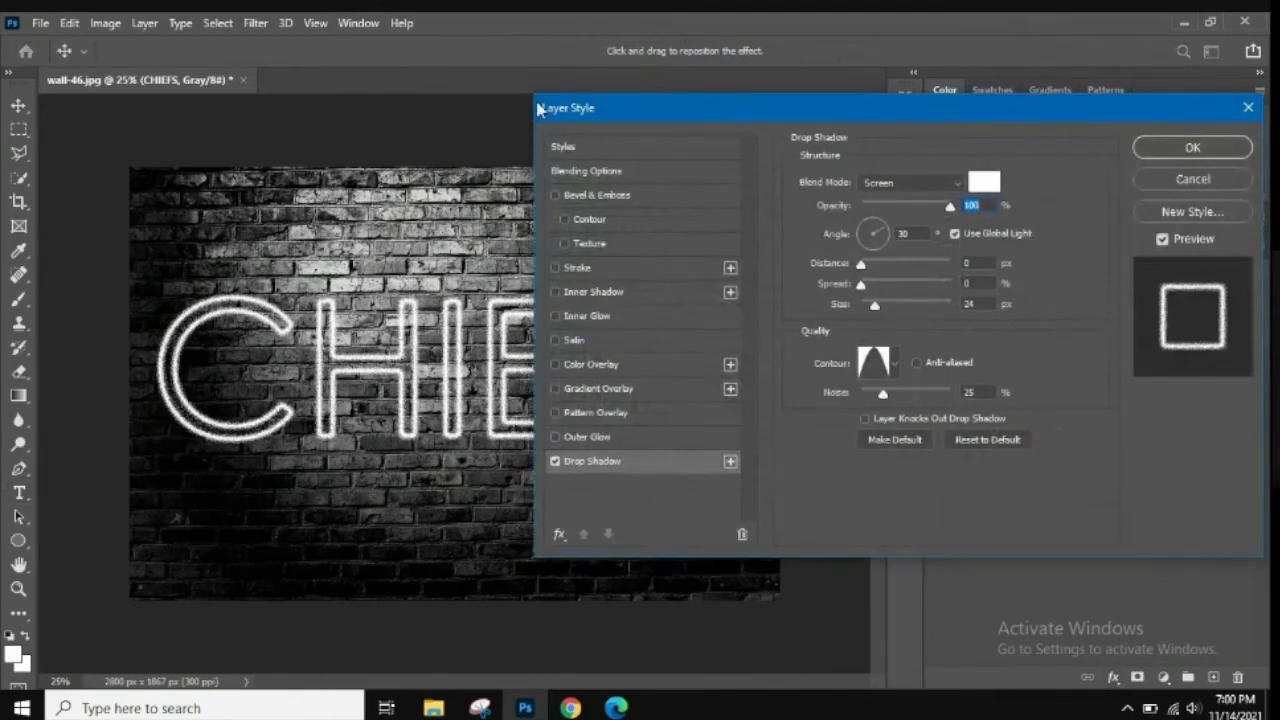
pyautogui.click(600, 172)
pyautogui.press('space')
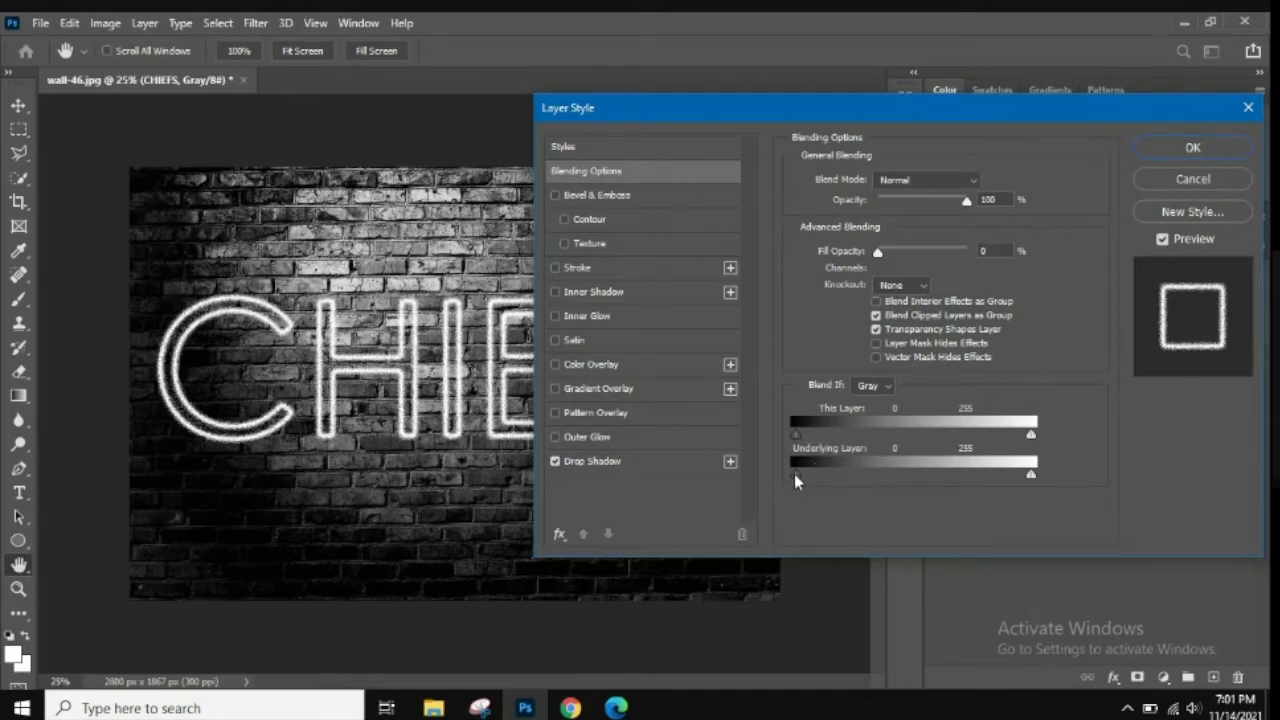
pyautogui.moveTo(795, 475); pyautogui.dragTo(803, 476)
pyautogui.moveTo(803, 479); pyautogui.dragTo(800, 480)
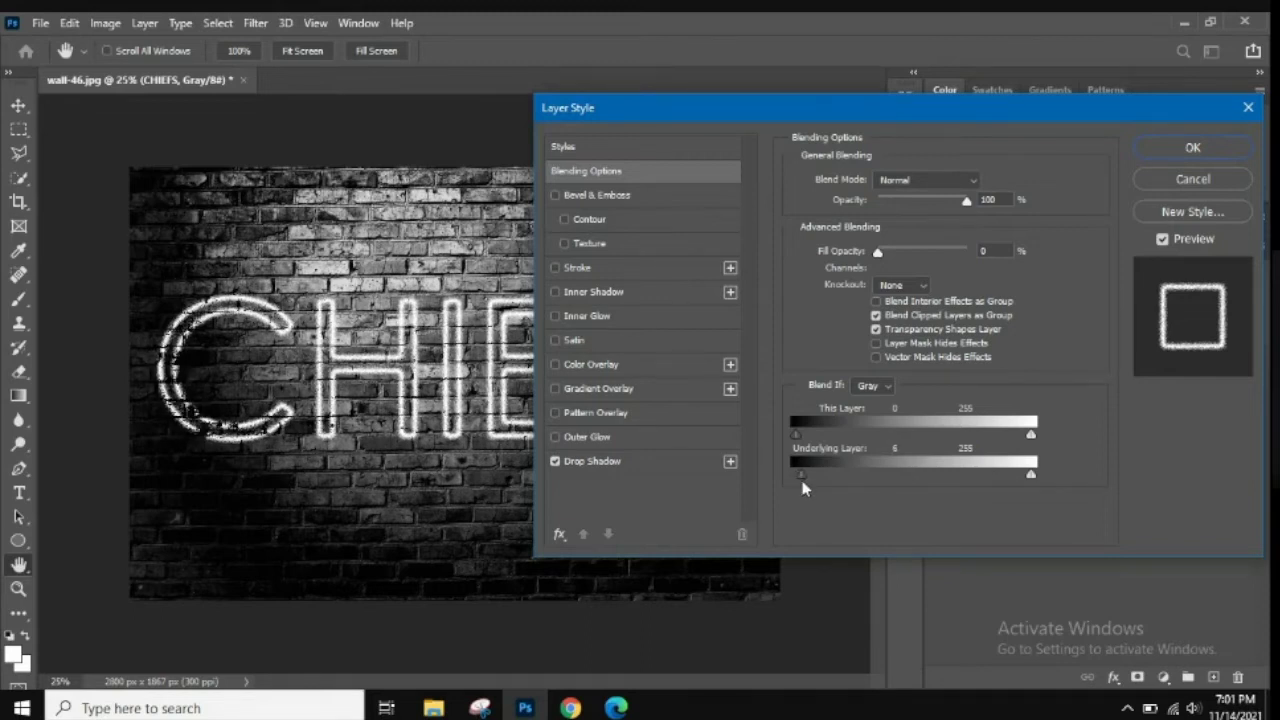
# Step: Split the Underlying Layer's black Blend If point into the range 0 / 36 so the brick texture blends in gradually
pyautogui.moveTo(637, 109); pyautogui.dragTo(581, 117)
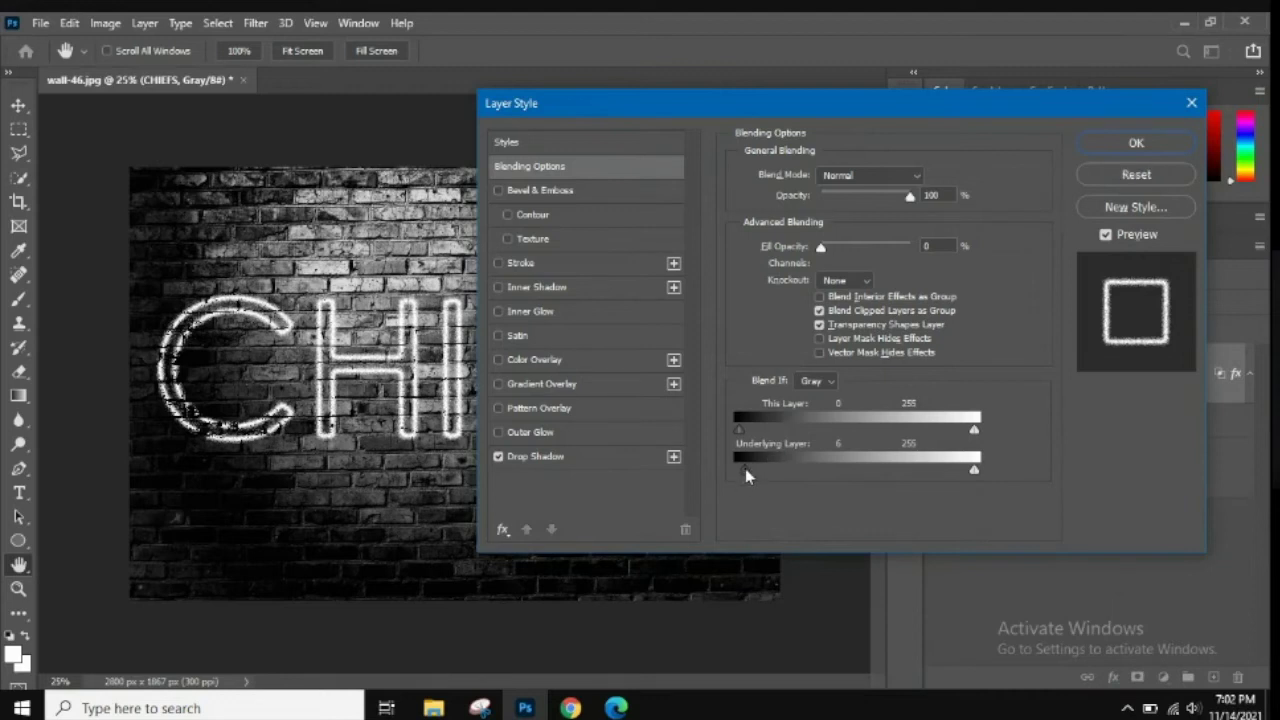
pyautogui.moveTo(745, 468)
pyautogui.mouseDown()
pyautogui.moveTo(755, 474)
pyautogui.moveTo(744, 474)
pyautogui.mouseUp()
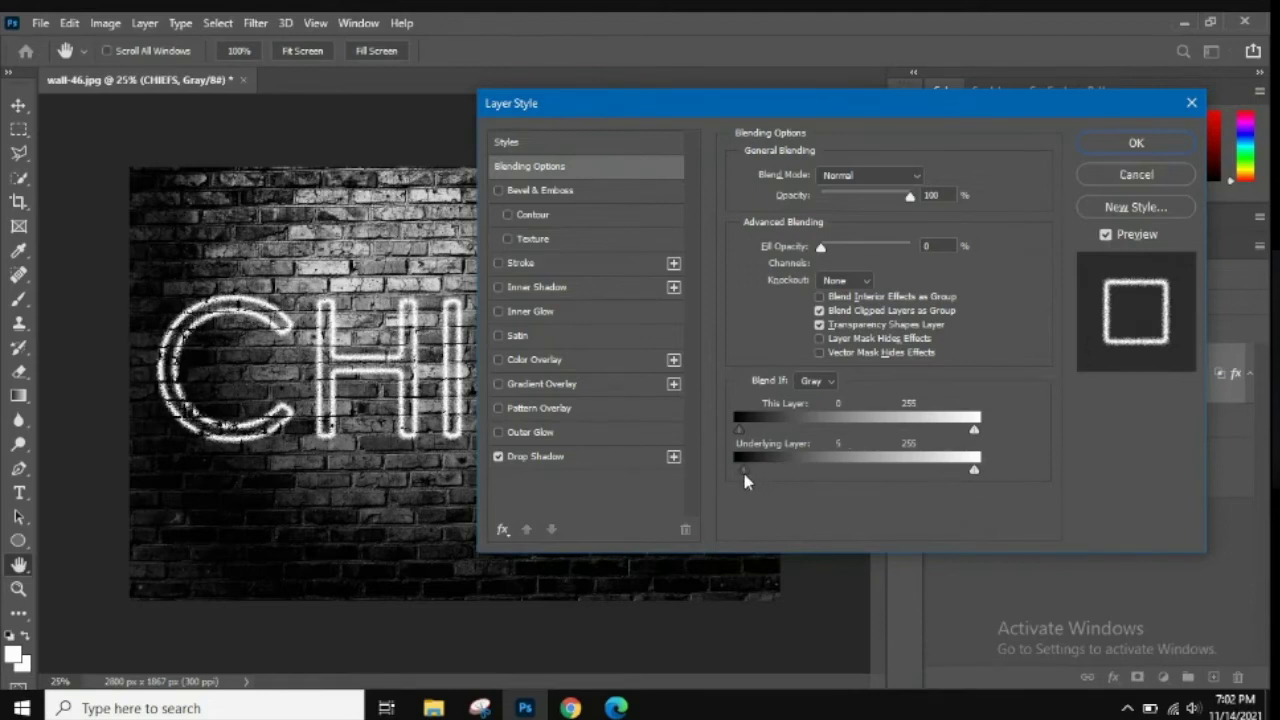
pyautogui.press('alt')
pyautogui.moveTo(744, 474)
pyautogui.mouseDown()
pyautogui.moveTo(773, 474)
pyautogui.moveTo(737, 472)
pyautogui.mouseUp()
pyautogui.press('alt')
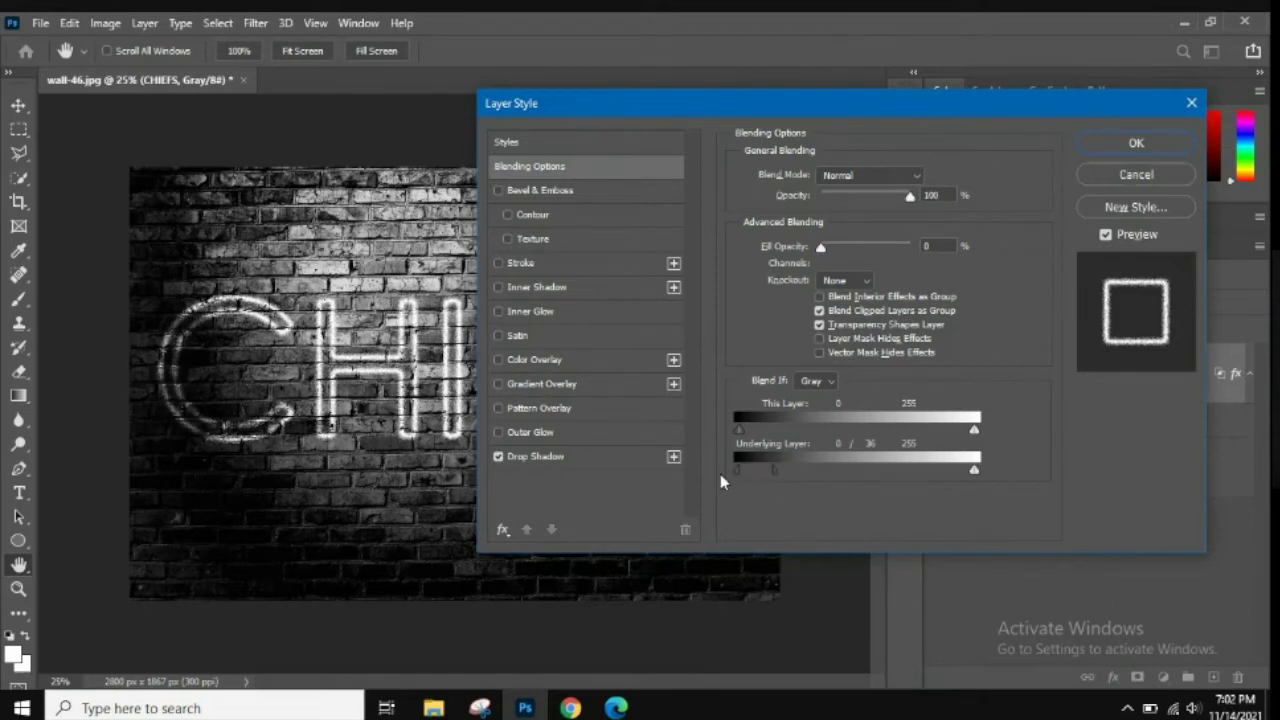
# Step: Refine the Underlying Layer's split black range to 3 / 66 and apply the blending options
pyautogui.moveTo(775, 469); pyautogui.dragTo(809, 477)
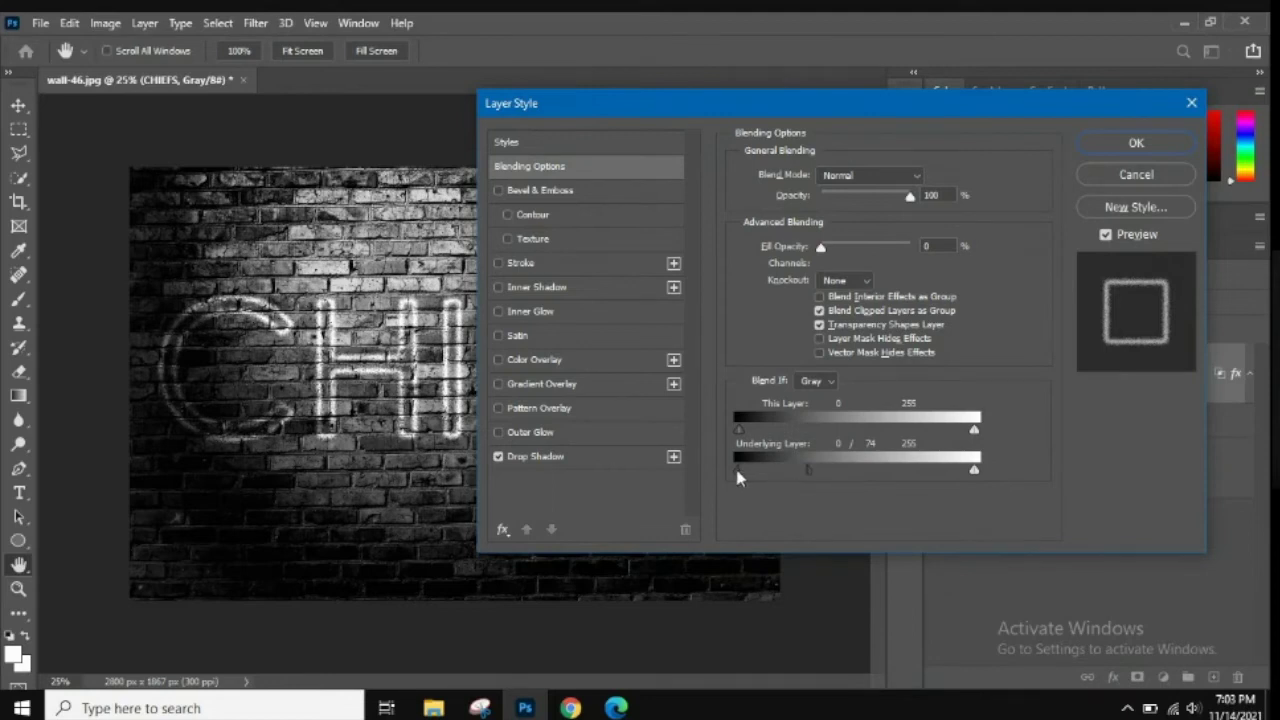
pyautogui.moveTo(737, 470); pyautogui.dragTo(748, 471)
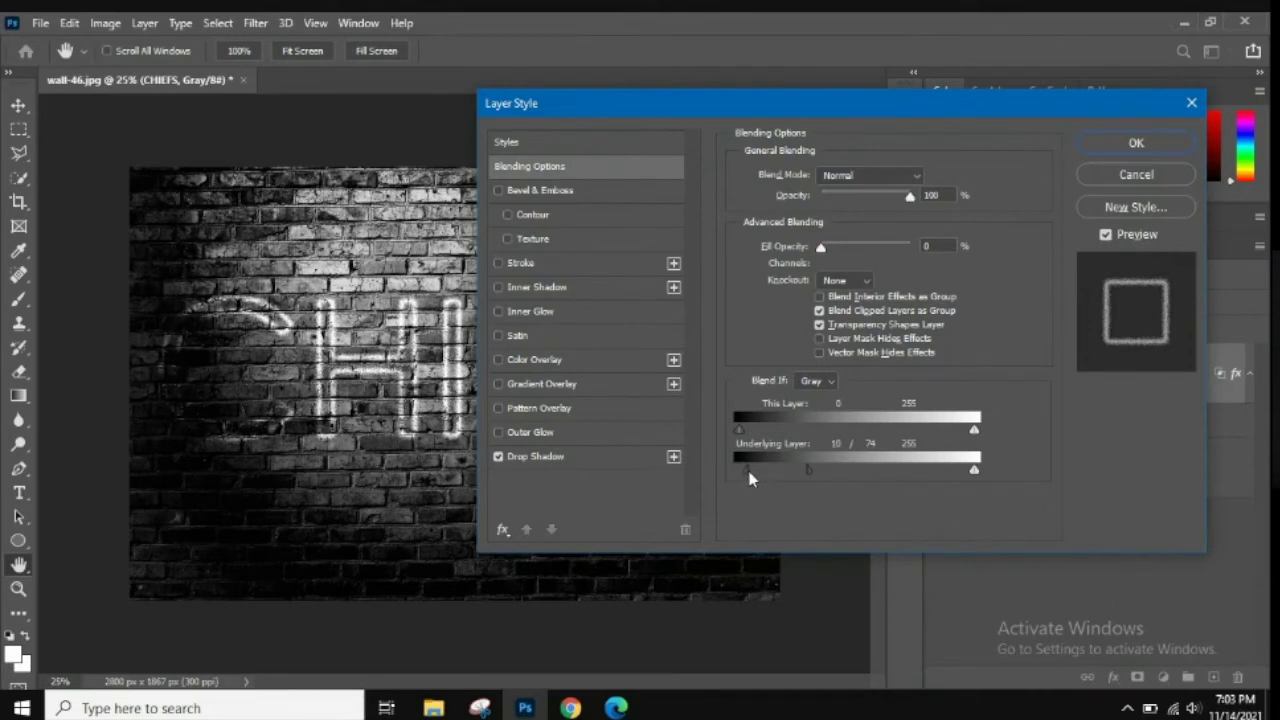
pyautogui.moveTo(806, 471)
pyautogui.mouseDown()
pyautogui.moveTo(832, 470)
pyautogui.moveTo(795, 471)
pyautogui.mouseUp()
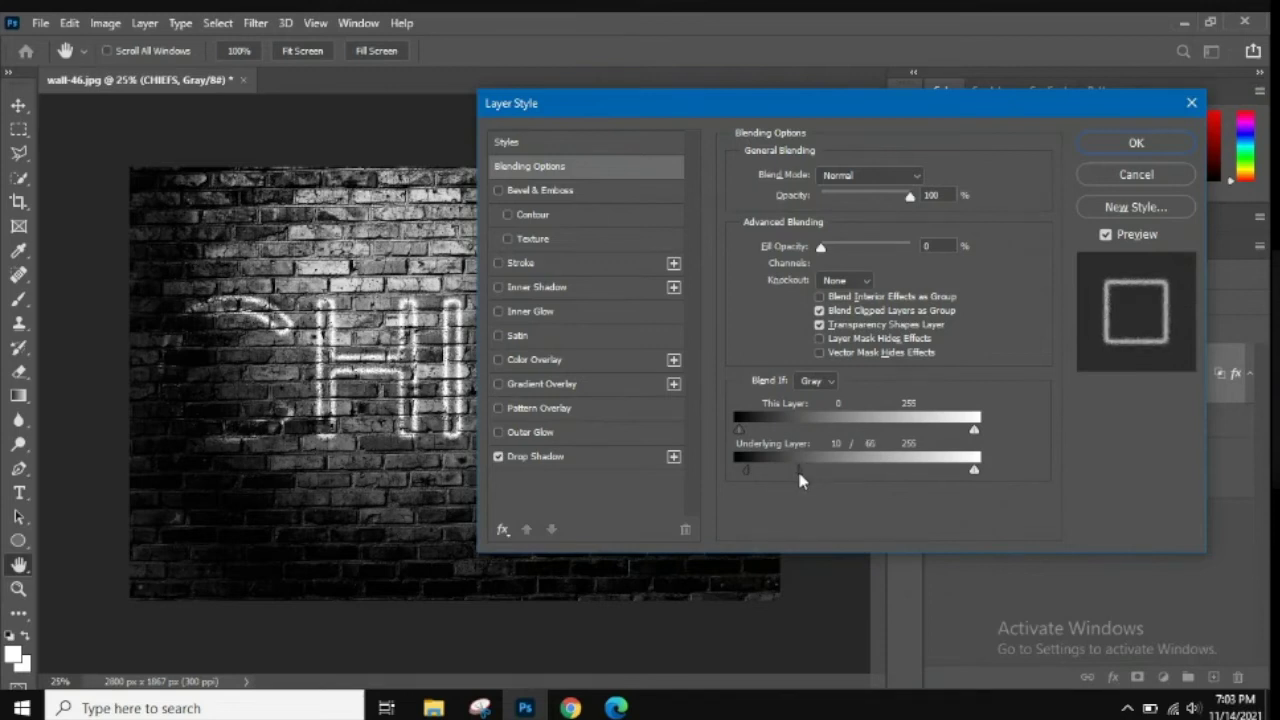
pyautogui.moveTo(746, 472); pyautogui.dragTo(741, 478)
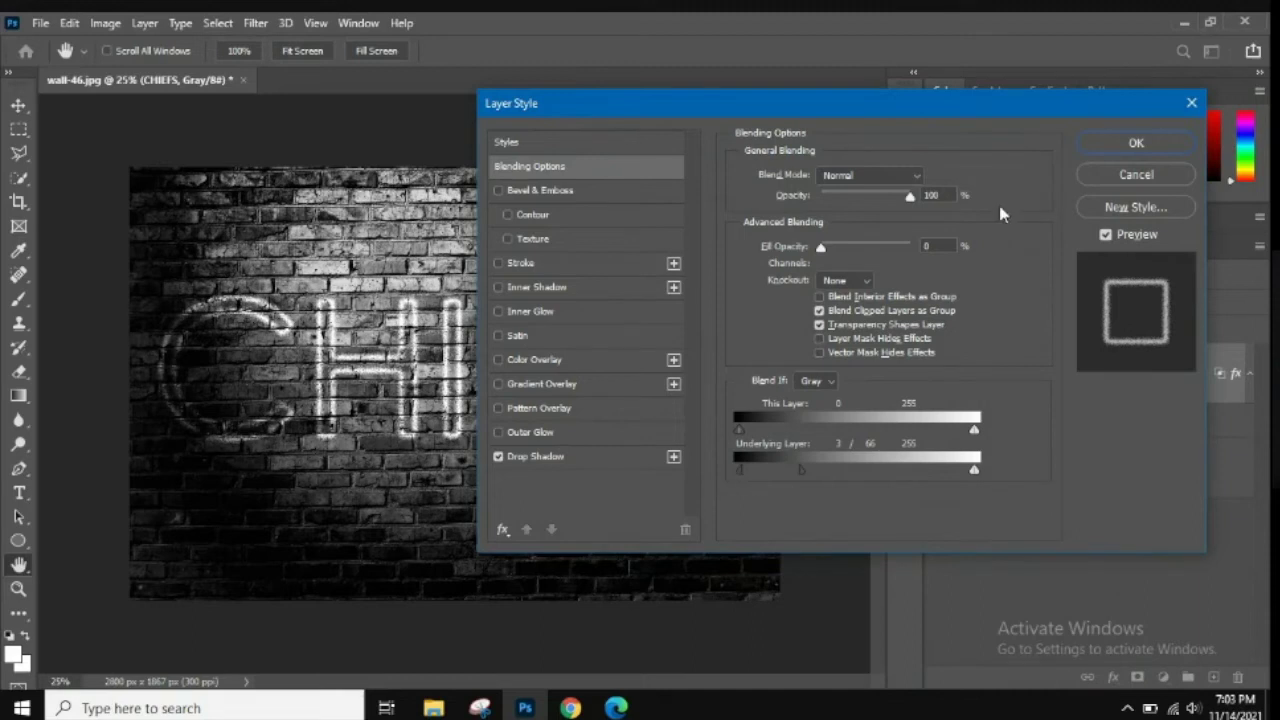
pyautogui.moveTo(988, 112); pyautogui.dragTo(1108, 128)
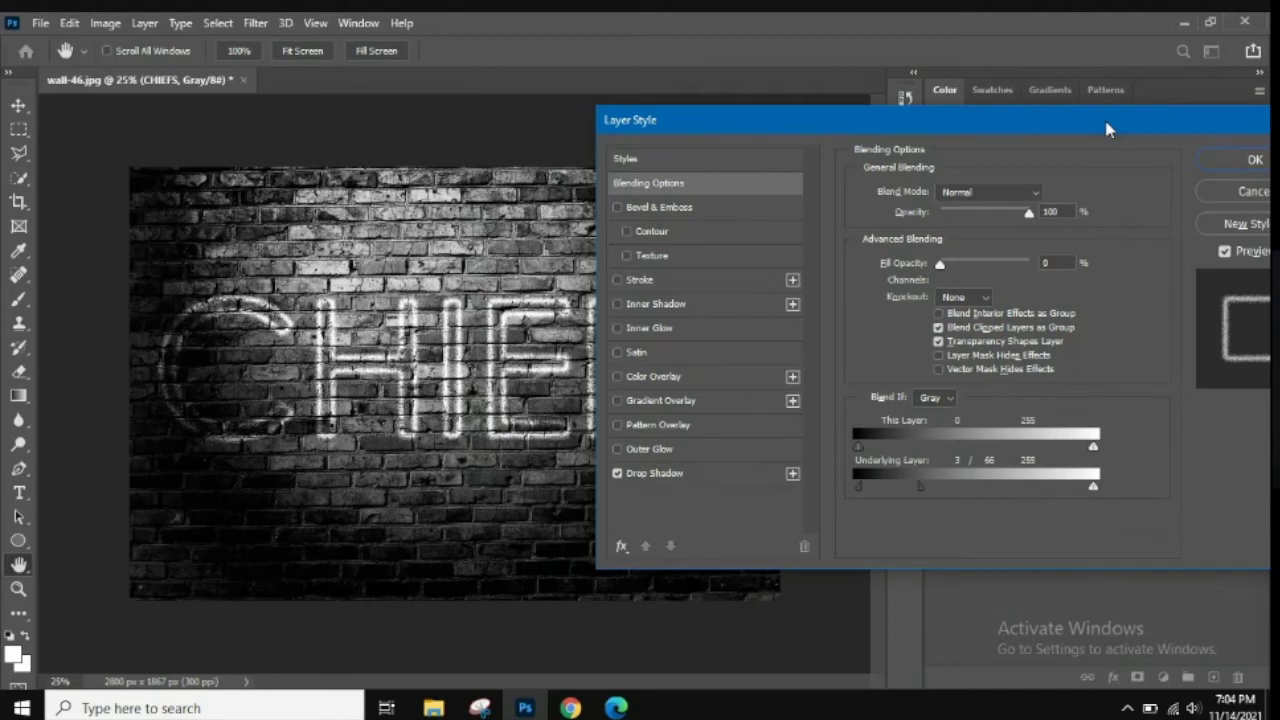
pyautogui.moveTo(1195, 112); pyautogui.dragTo(1022, 130)
pyautogui.click(1073, 167)
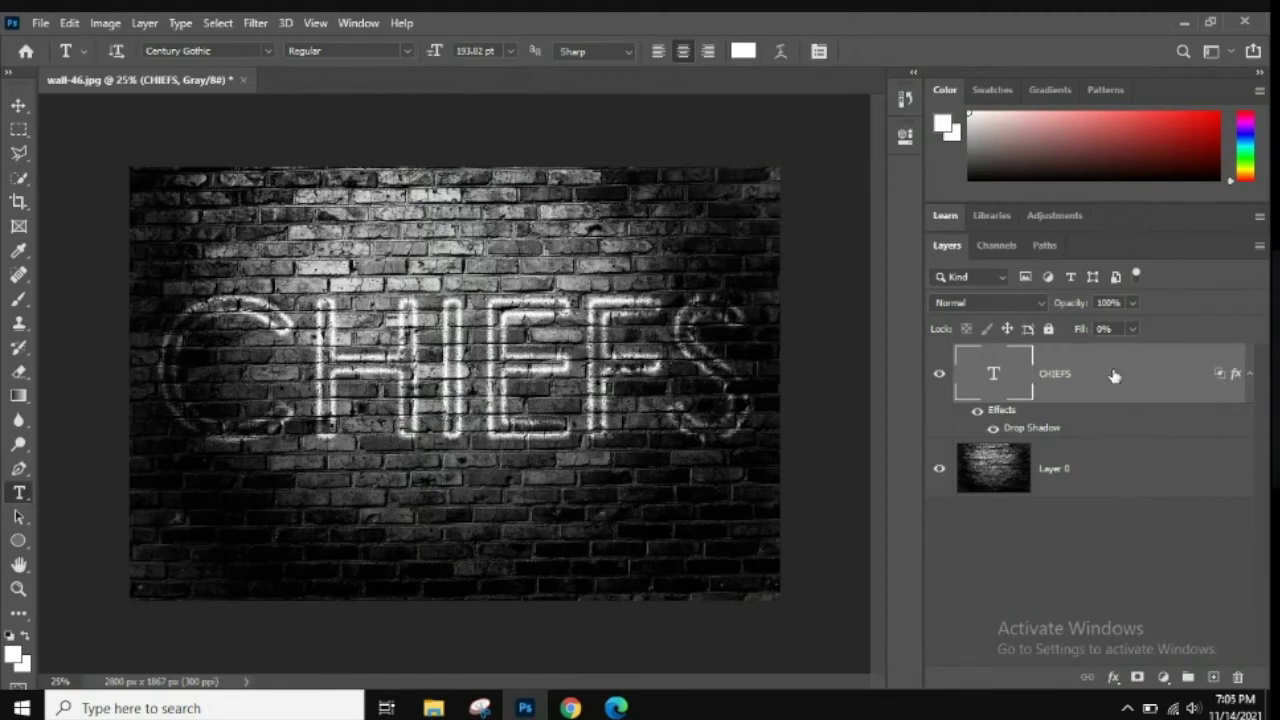
# Step: Duplicate the CHIEFS text layer and separate the two texts vertically, the original on the upper wall and the copy on the lower wall
pyautogui.hotkey('ctrl', 'j')
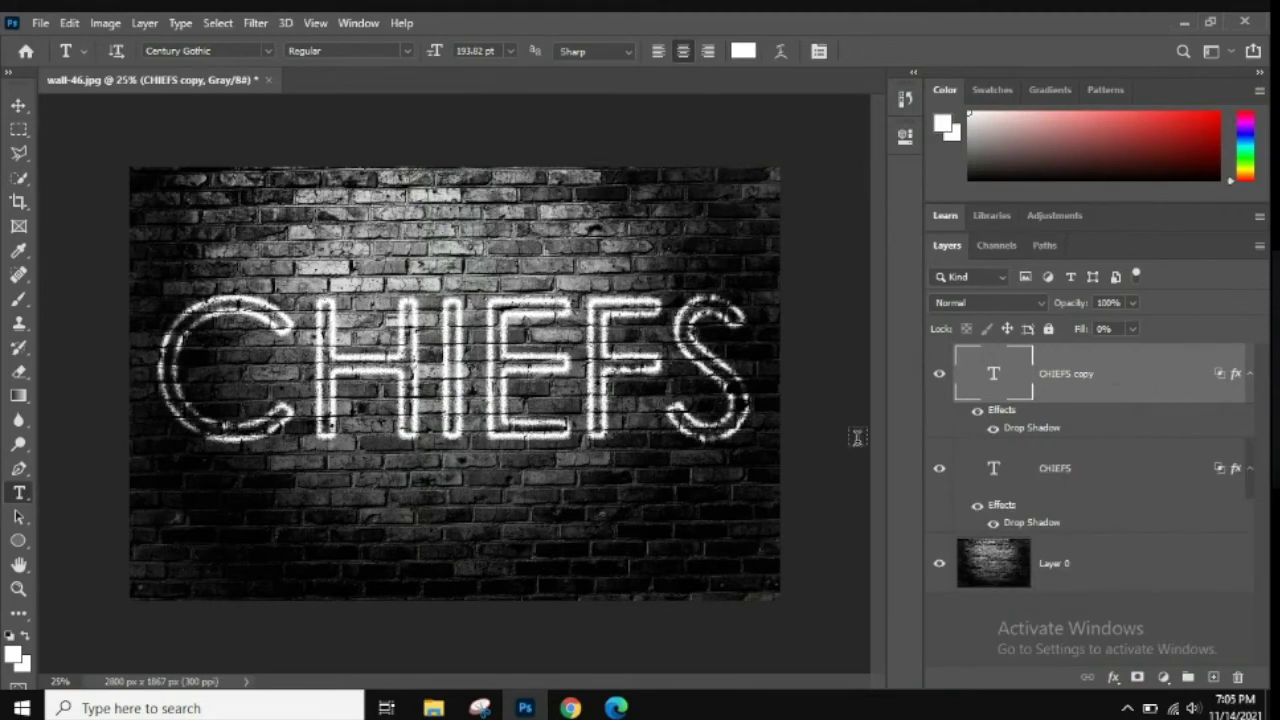
pyautogui.click(18, 106)
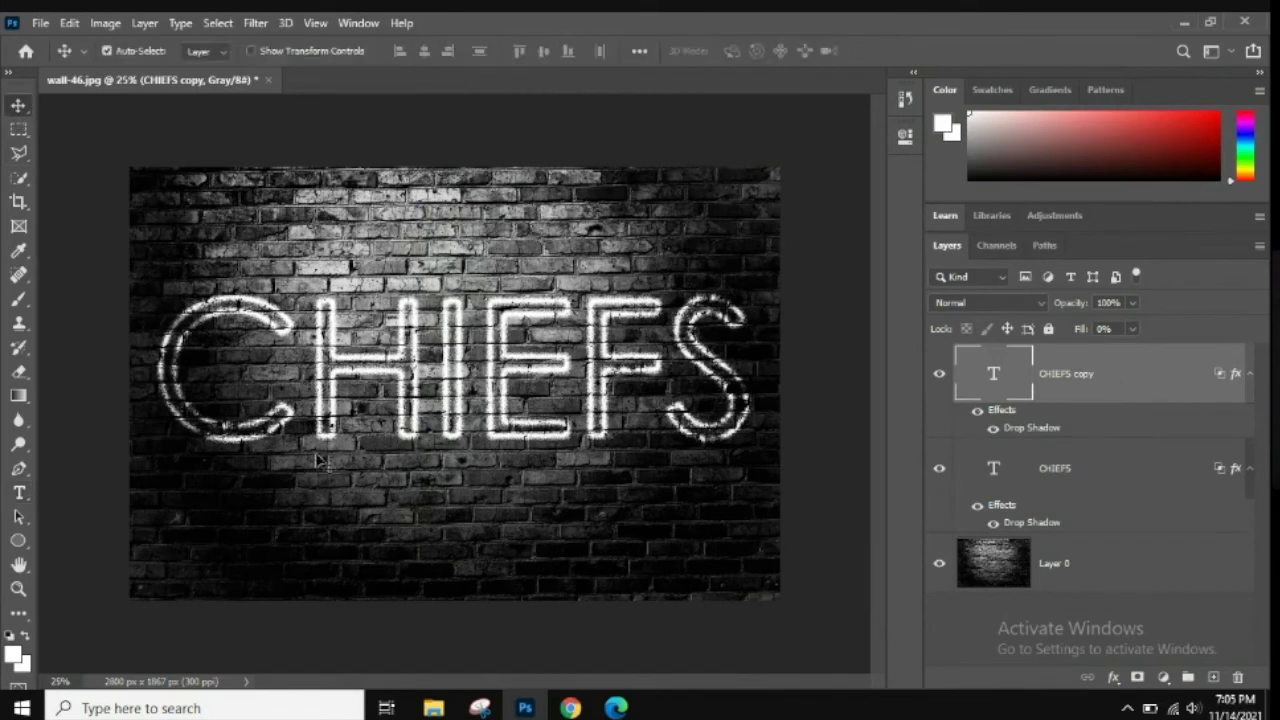
pyautogui.moveTo(342, 378); pyautogui.dragTo(342, 256)
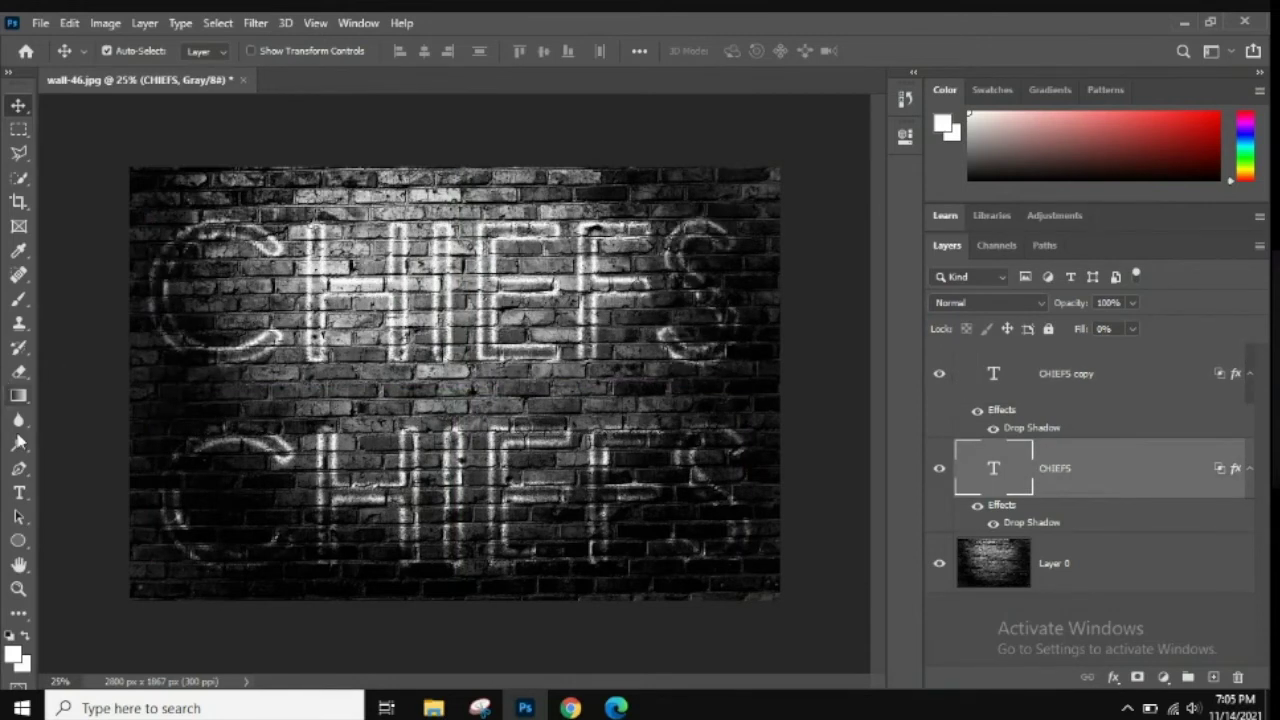
# Step: Replace the upper CHIEFS text with SANTALUCES
pyautogui.click(17, 493)
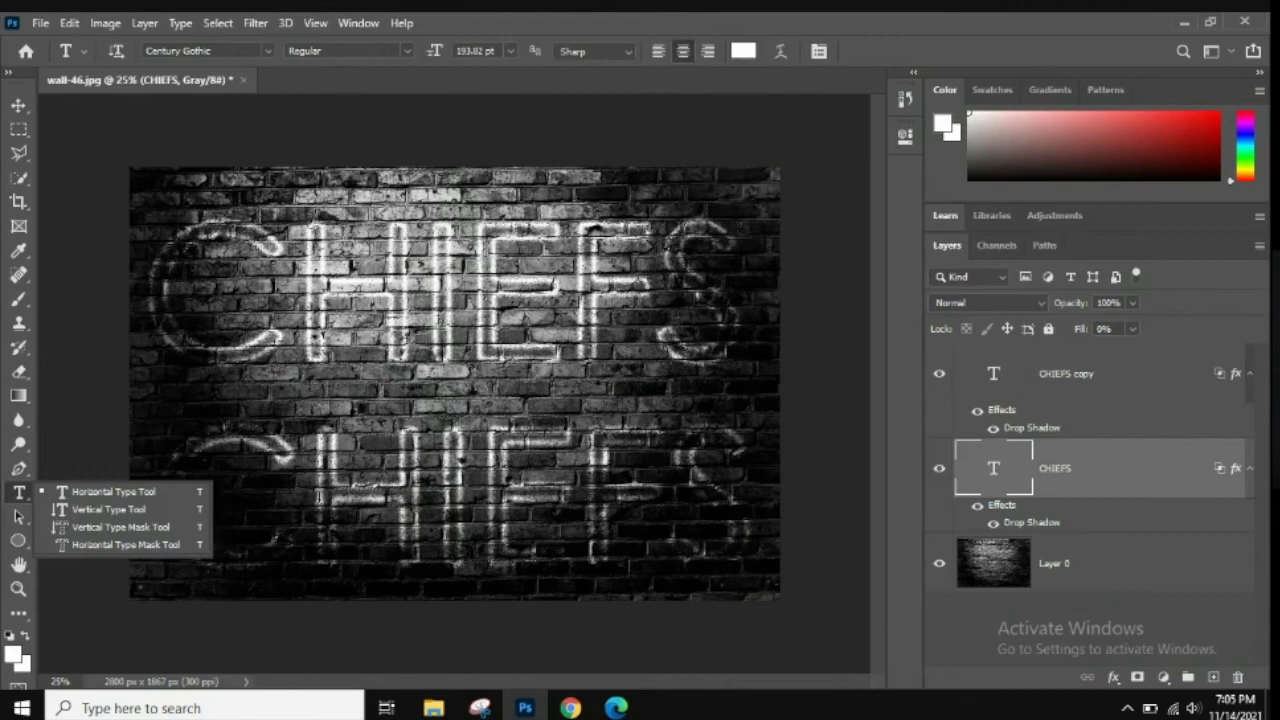
pyautogui.moveTo(727, 289); pyautogui.dragTo(170, 233)
pyautogui.press('BackSpace')
pyautogui.write('SAN')
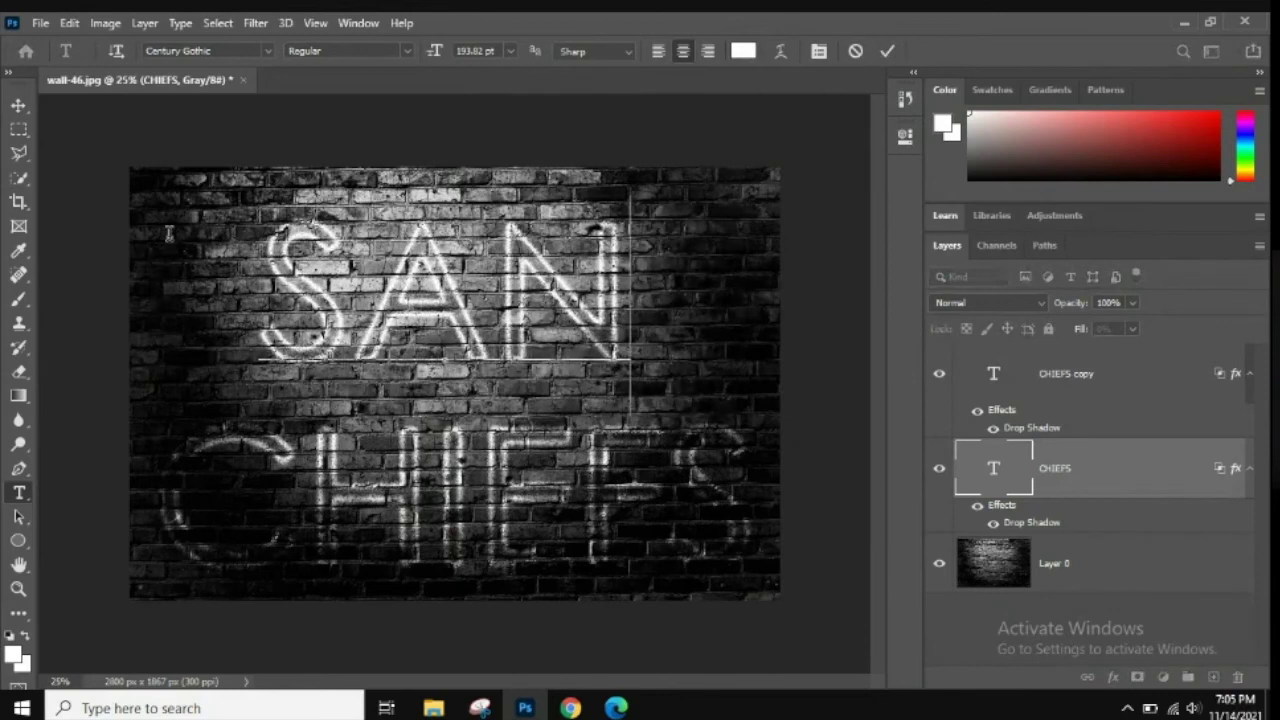
pyautogui.write('TA F')
pyautogui.write('UC')
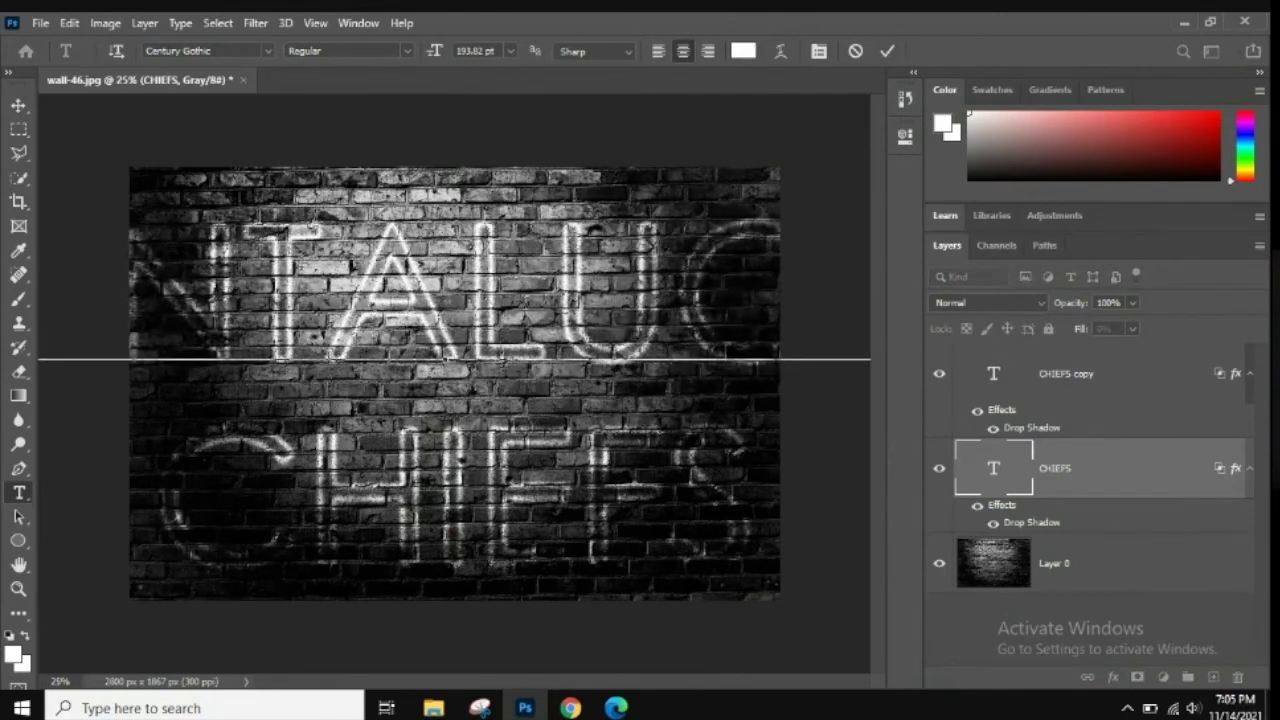
# Step: Scale the SANTALUCES text to 132.09 pt, centre it across the upper wall, and commit the edit
pyautogui.moveTo(318, 282); pyautogui.dragTo(612, 282)
pyautogui.moveTo(163, 208); pyautogui.dragTo(550, 281)
pyautogui.moveTo(706, 336); pyautogui.dragTo(296, 286)
pyautogui.moveTo(141, 232); pyautogui.dragTo(329, 229)
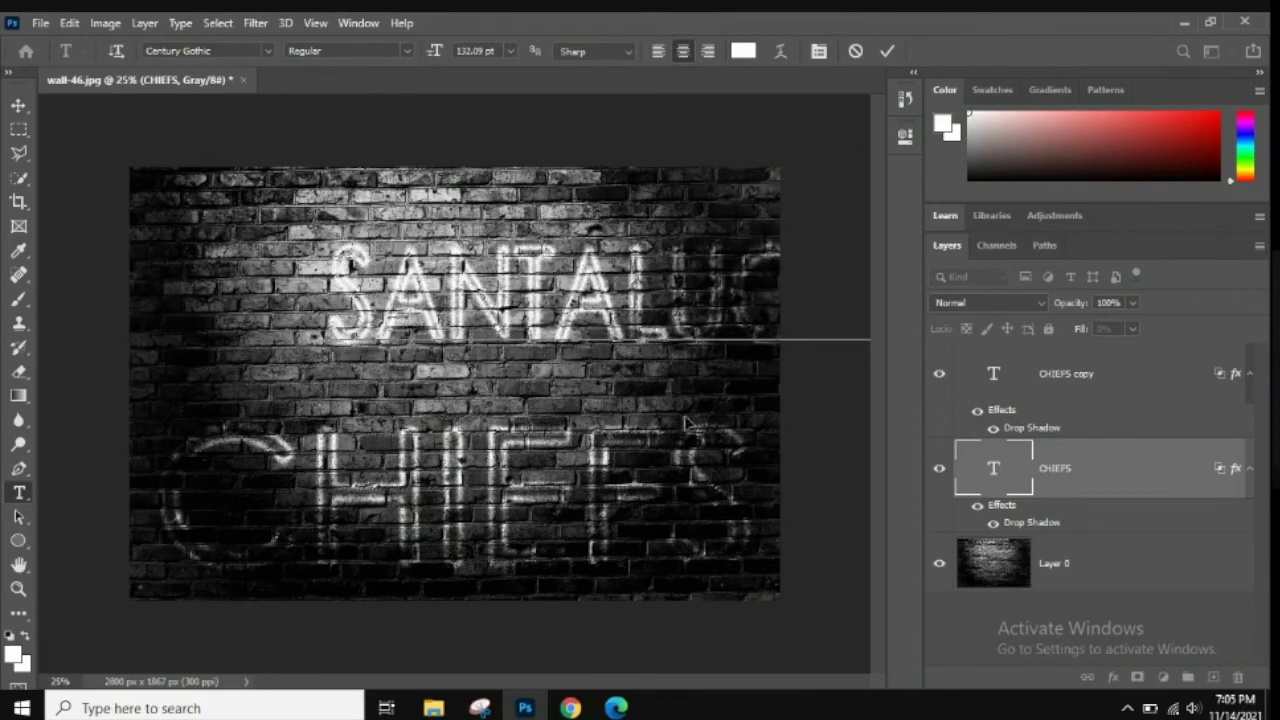
pyautogui.moveTo(660, 420); pyautogui.dragTo(546, 428)
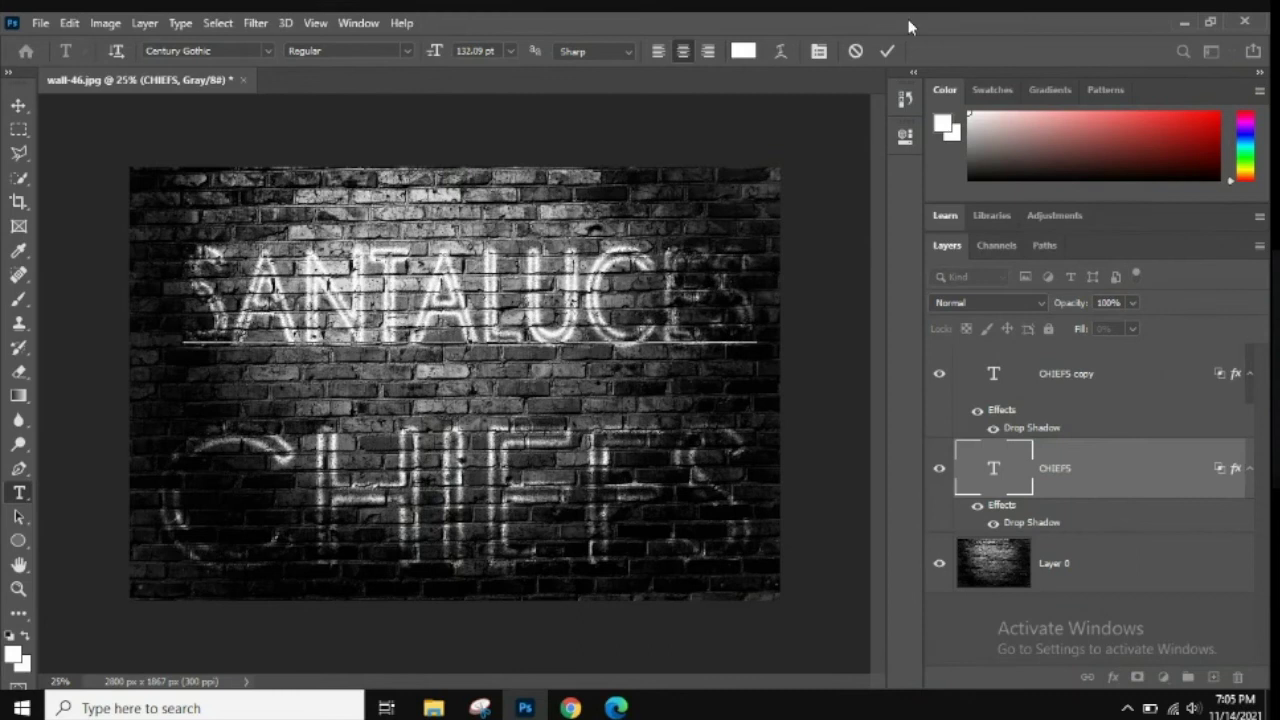
pyautogui.click(887, 51)
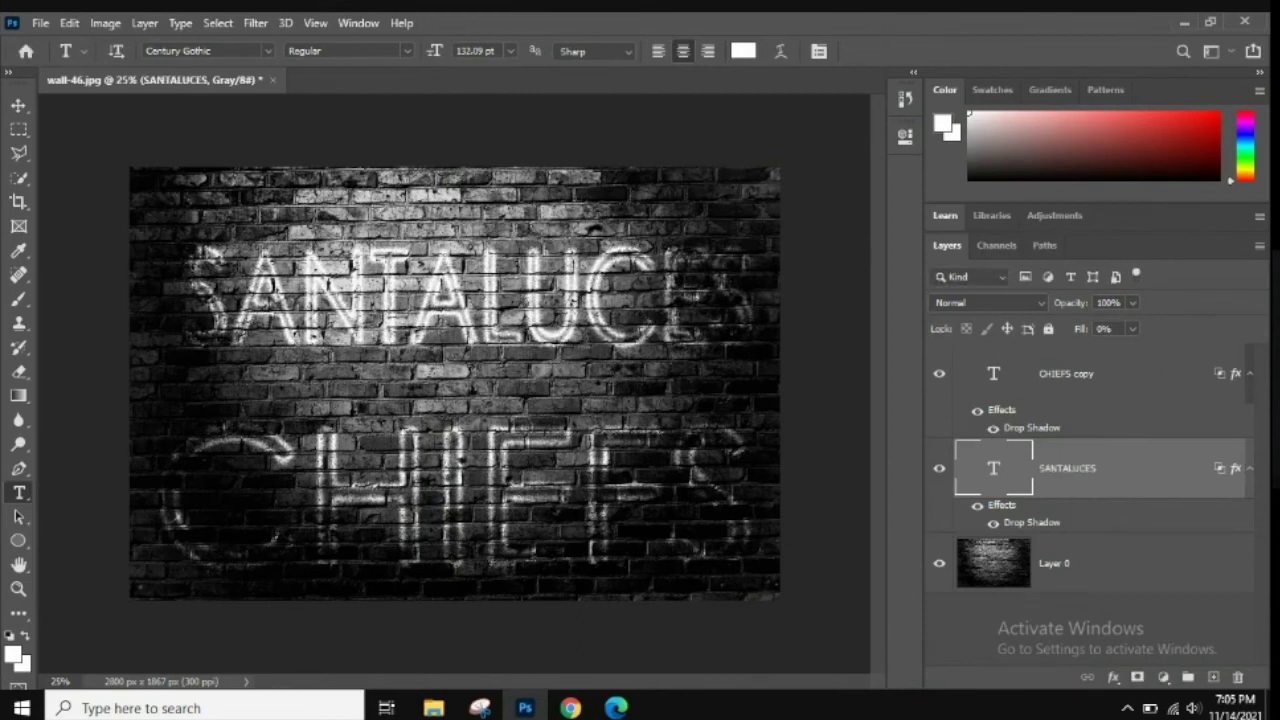
# Step: Move the lower CHIEFS text up to sit just beneath SANTALUCES, and commit its text without changing the wording
pyautogui.click(18, 105)
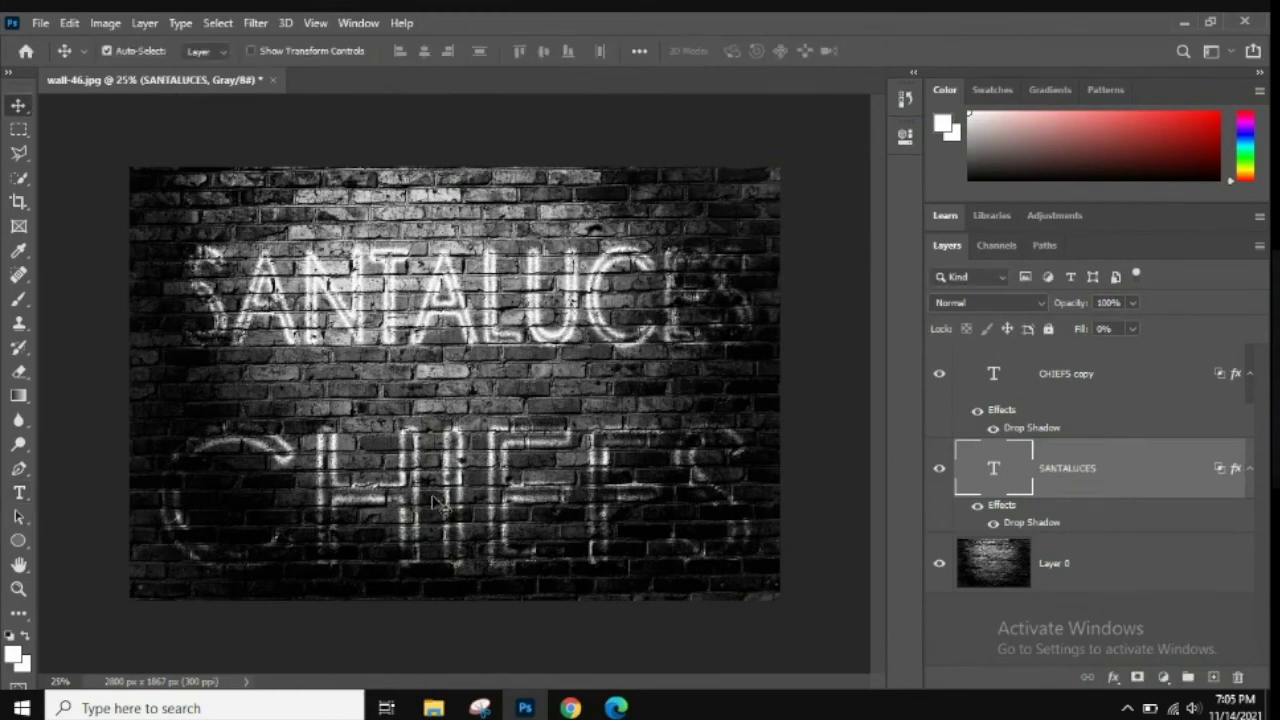
pyautogui.click(387, 503)
pyautogui.moveTo(387, 503); pyautogui.dragTo(391, 458)
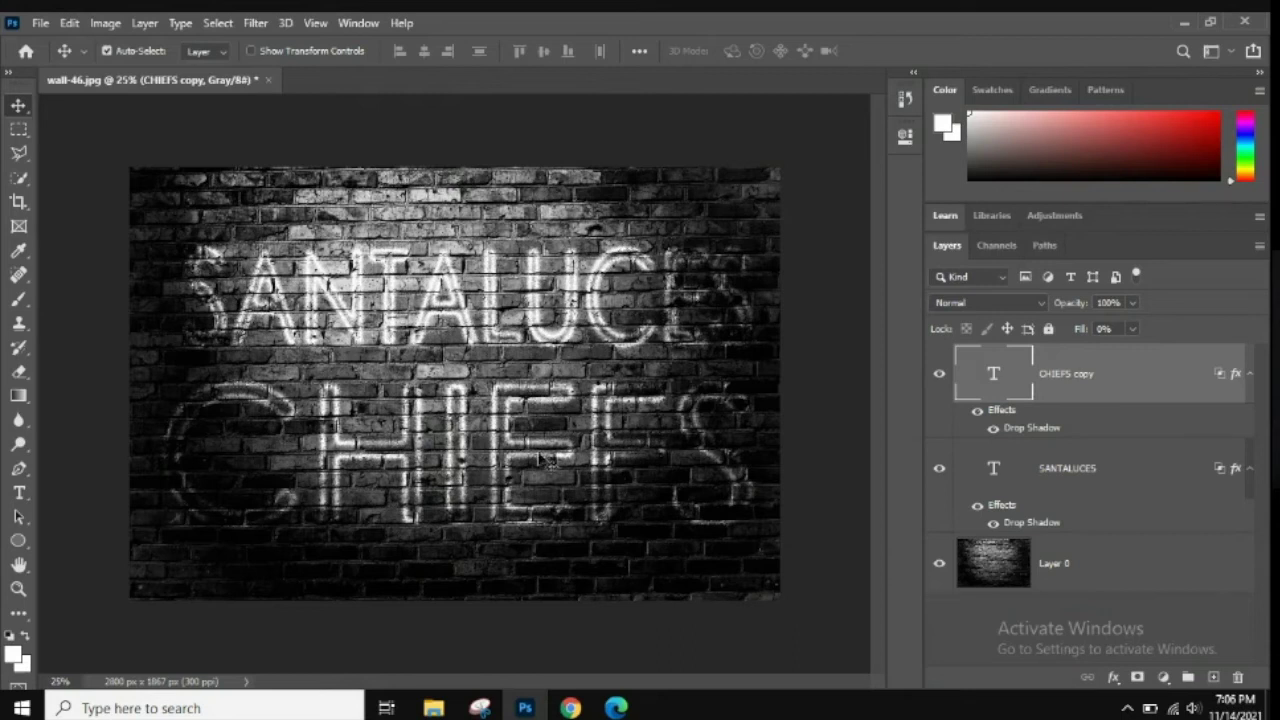
pyautogui.click(19, 492)
pyautogui.click(307, 470)
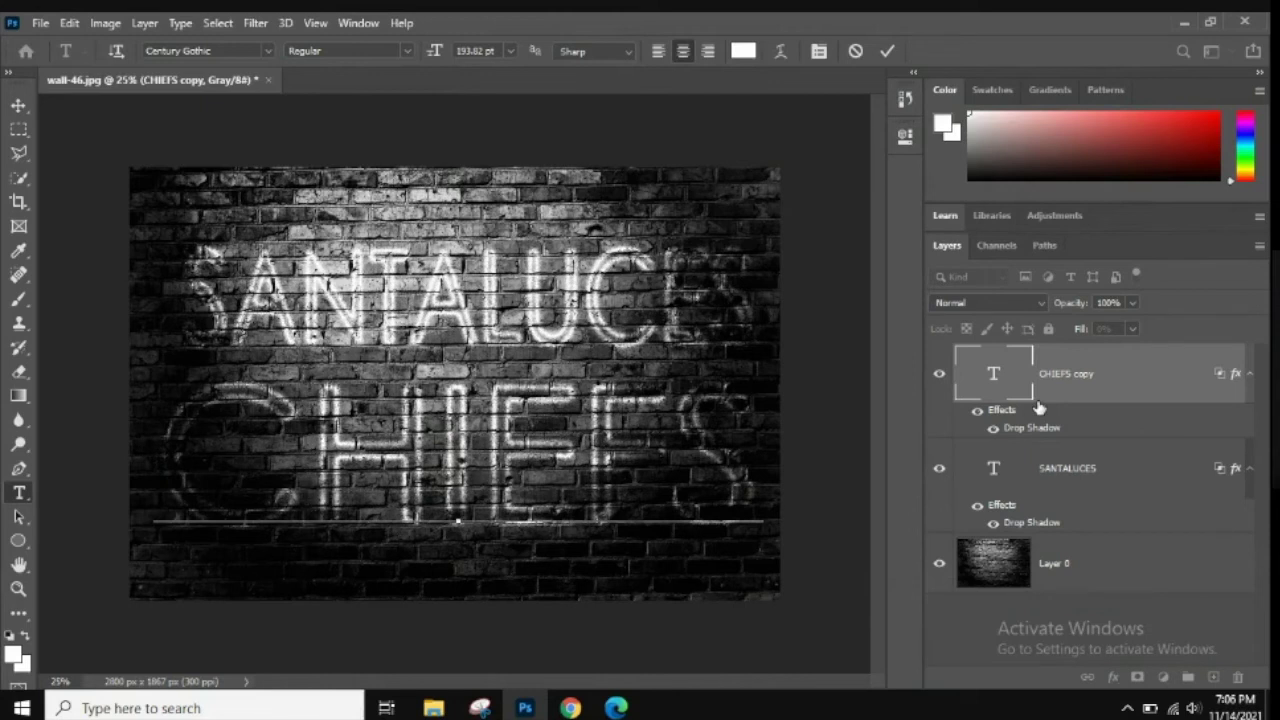
pyautogui.click(886, 51)
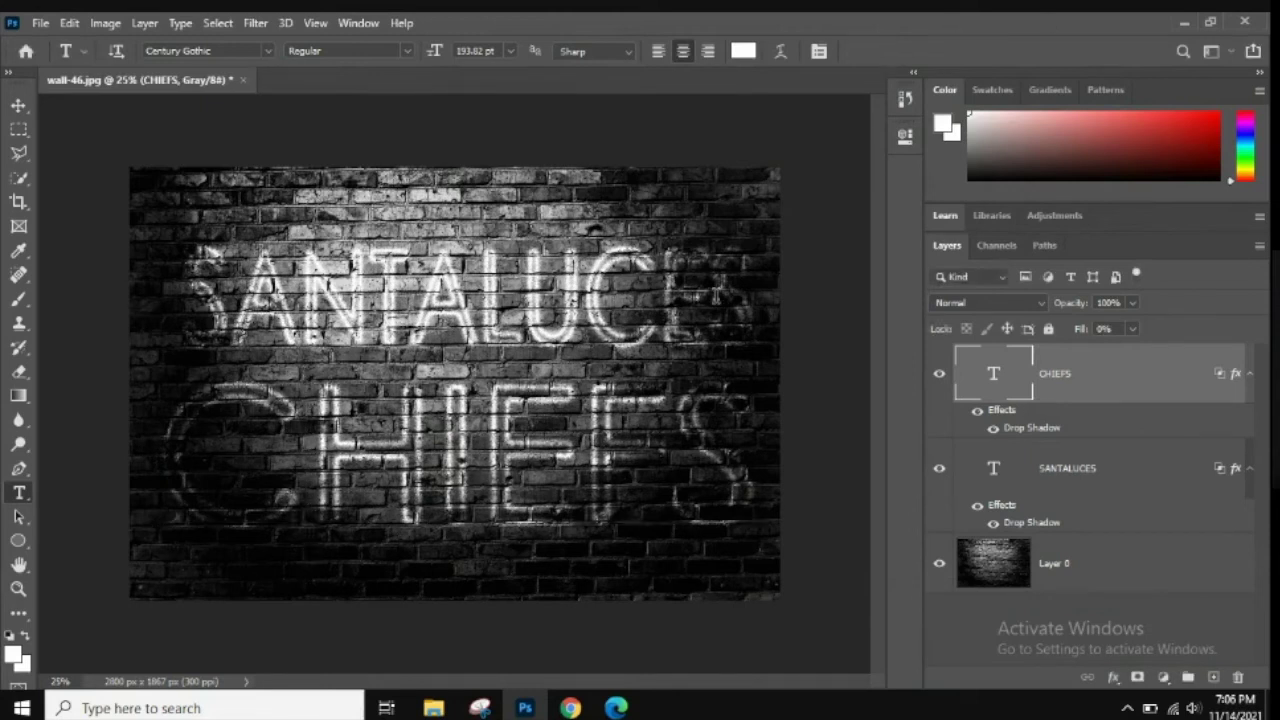
# Step: Set the SANTALUCES layer's Blend If Underlying Layer shadow range to 0 / 25 and apply the blending options
pyautogui.click(702, 302)
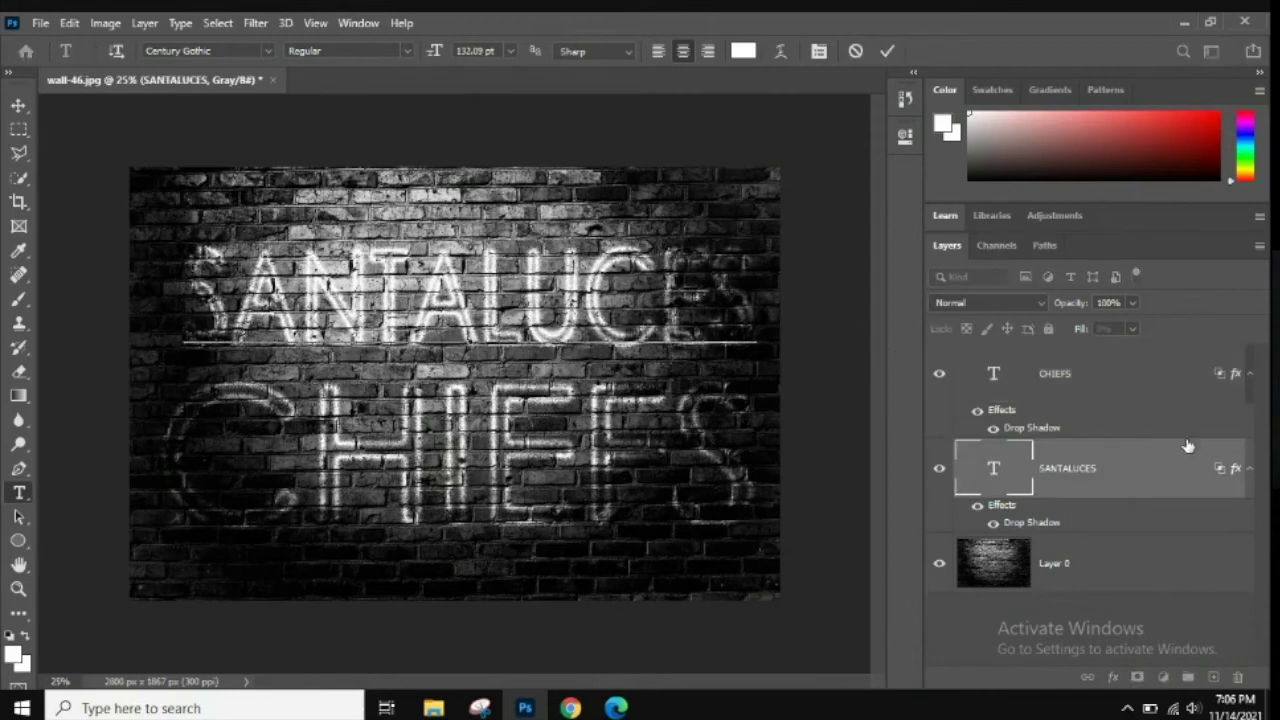
pyautogui.click(1113, 678)
pyautogui.click(1114, 679)
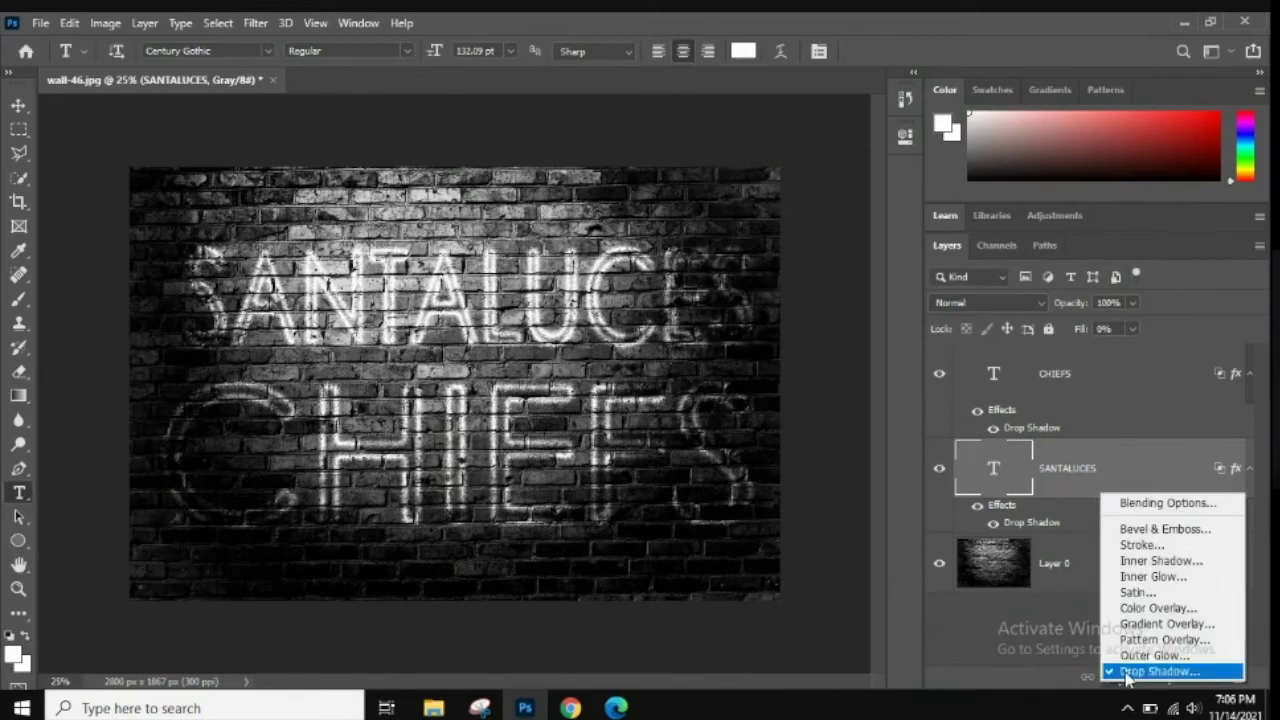
pyautogui.click(1135, 506)
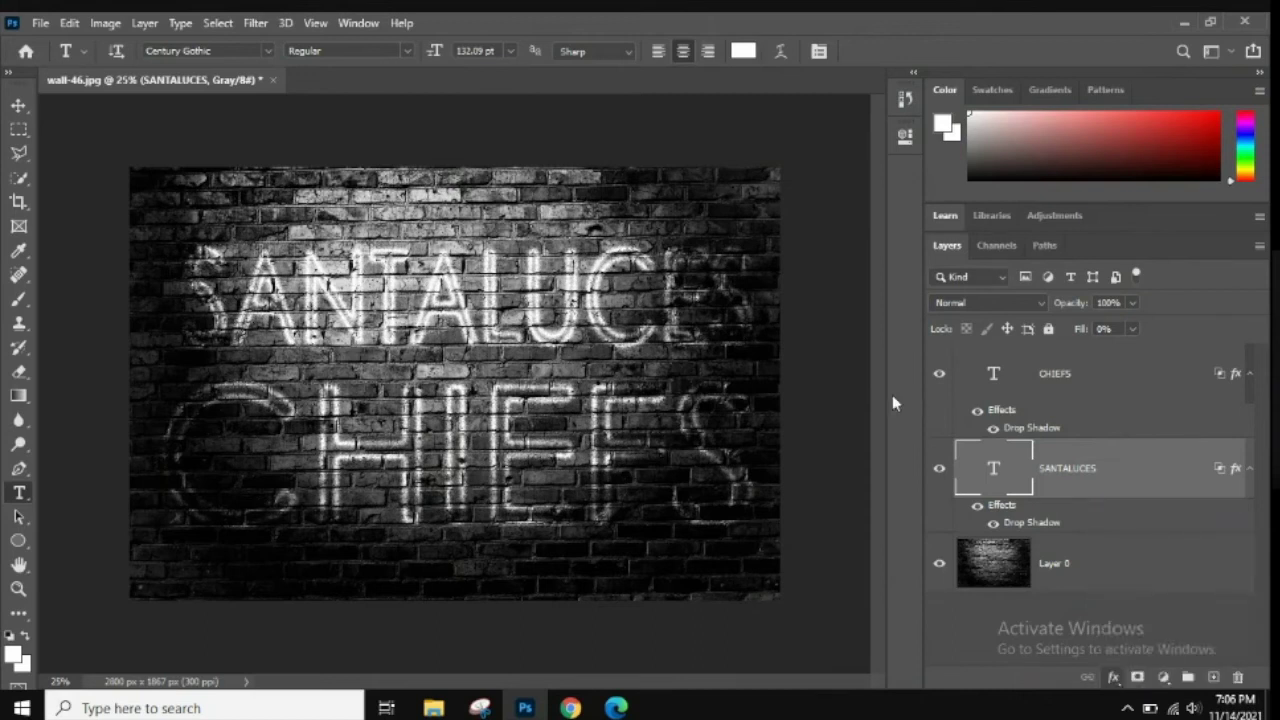
pyautogui.moveTo(766, 132); pyautogui.dragTo(1170, 127)
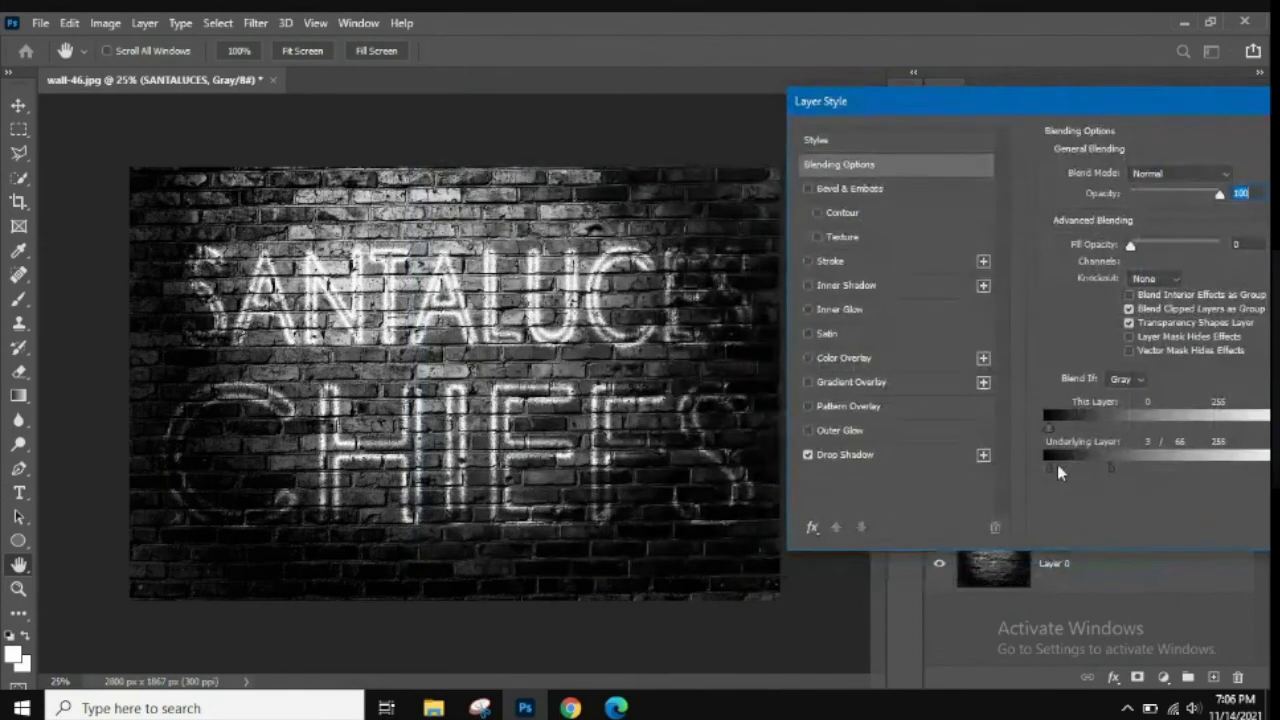
pyautogui.moveTo(1056, 477); pyautogui.dragTo(1047, 479)
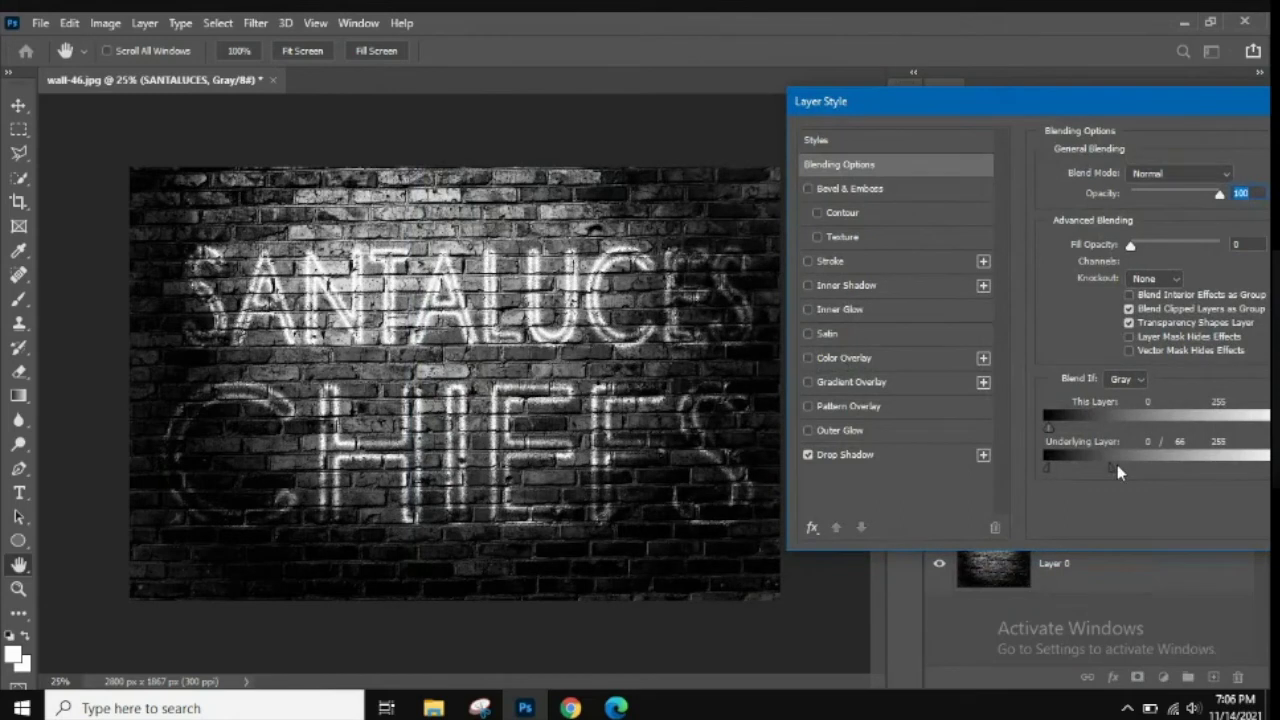
pyautogui.moveTo(1109, 478); pyautogui.dragTo(1073, 466)
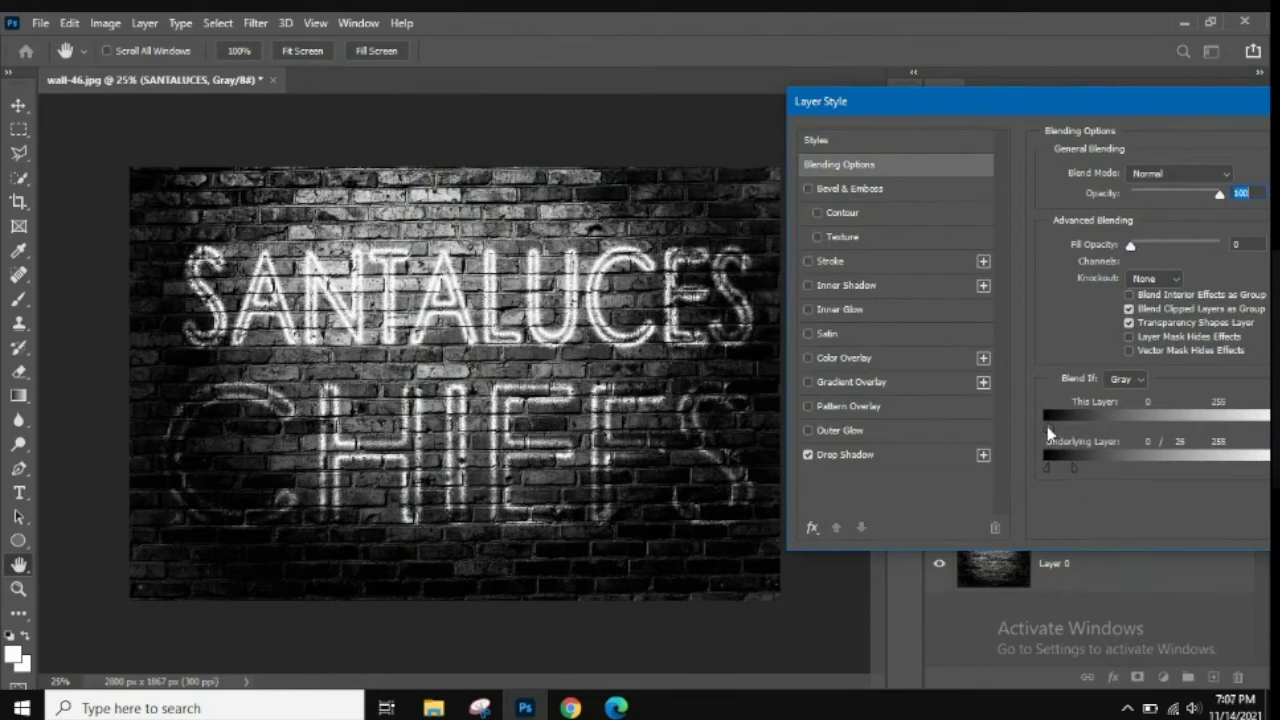
pyautogui.moveTo(1075, 432); pyautogui.dragTo(1031, 424)
pyautogui.moveTo(1138, 105); pyautogui.dragTo(824, 122)
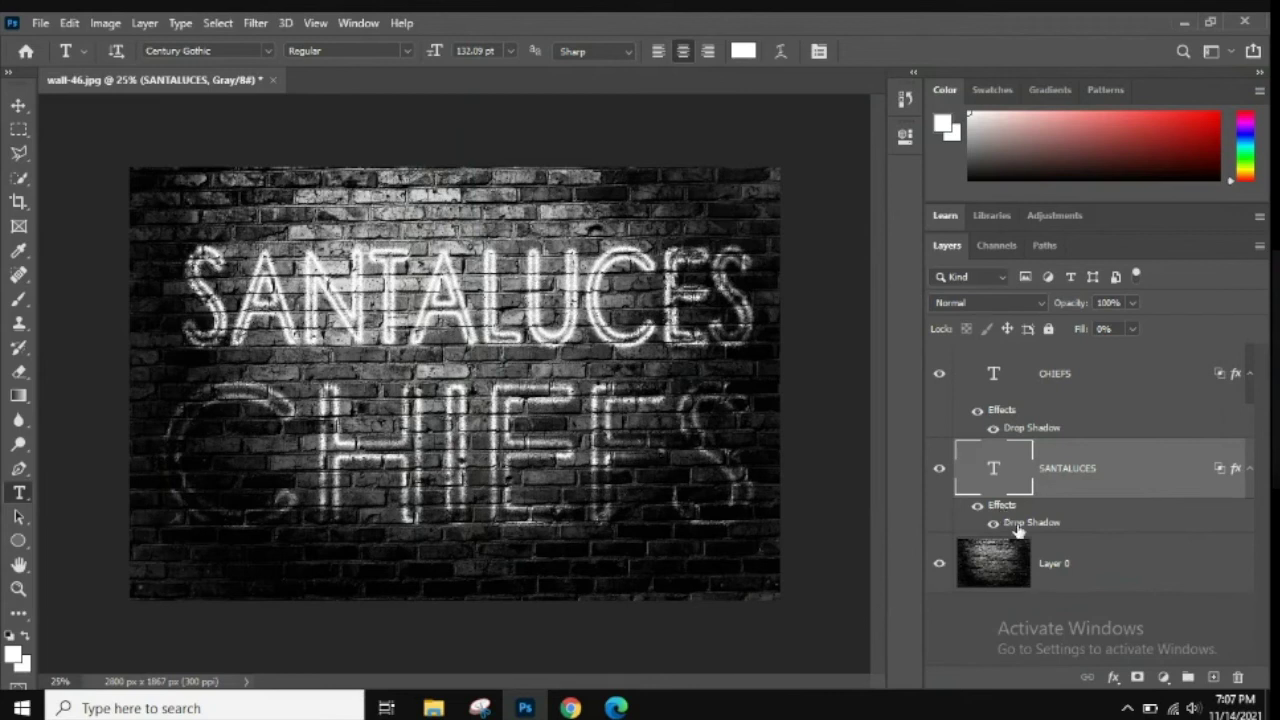
# Step: Try other colours for the SANTALUCES drop shadow, return it to white (ffffff), and apply the layer style
pyautogui.doubleClick(1104, 469)
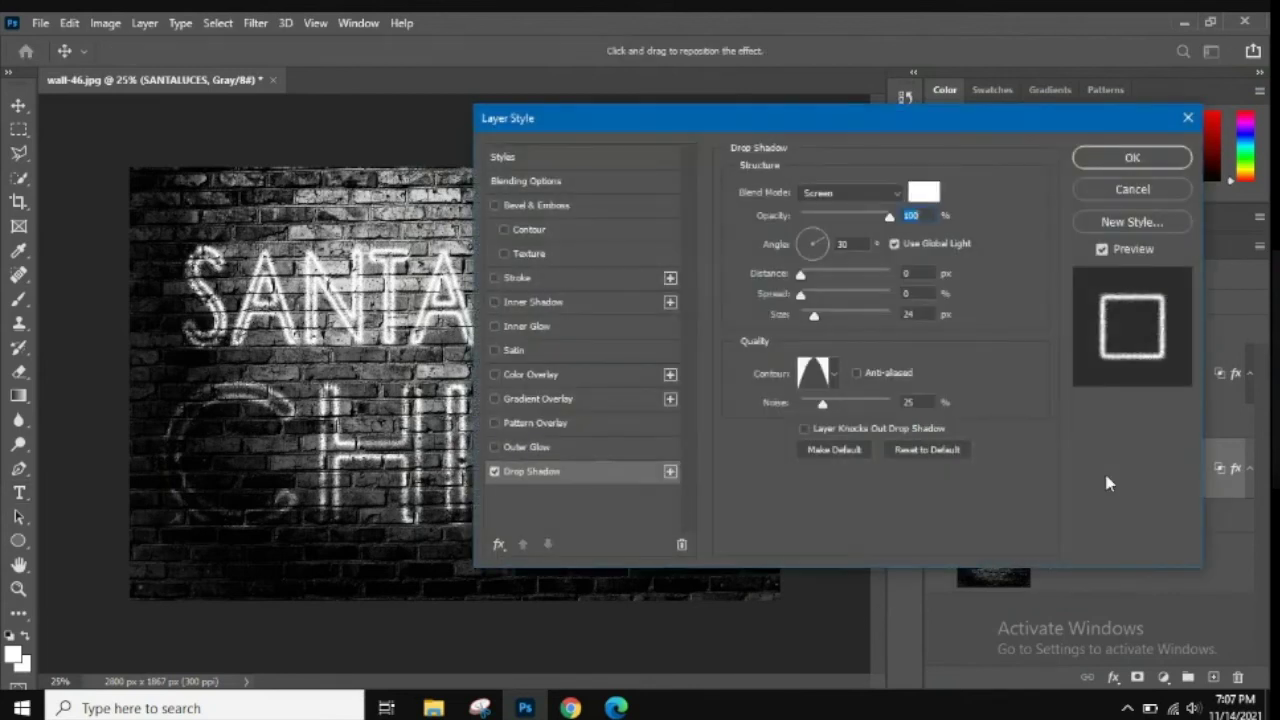
pyautogui.click(920, 195)
pyautogui.moveTo(571, 240); pyautogui.dragTo(456, 254)
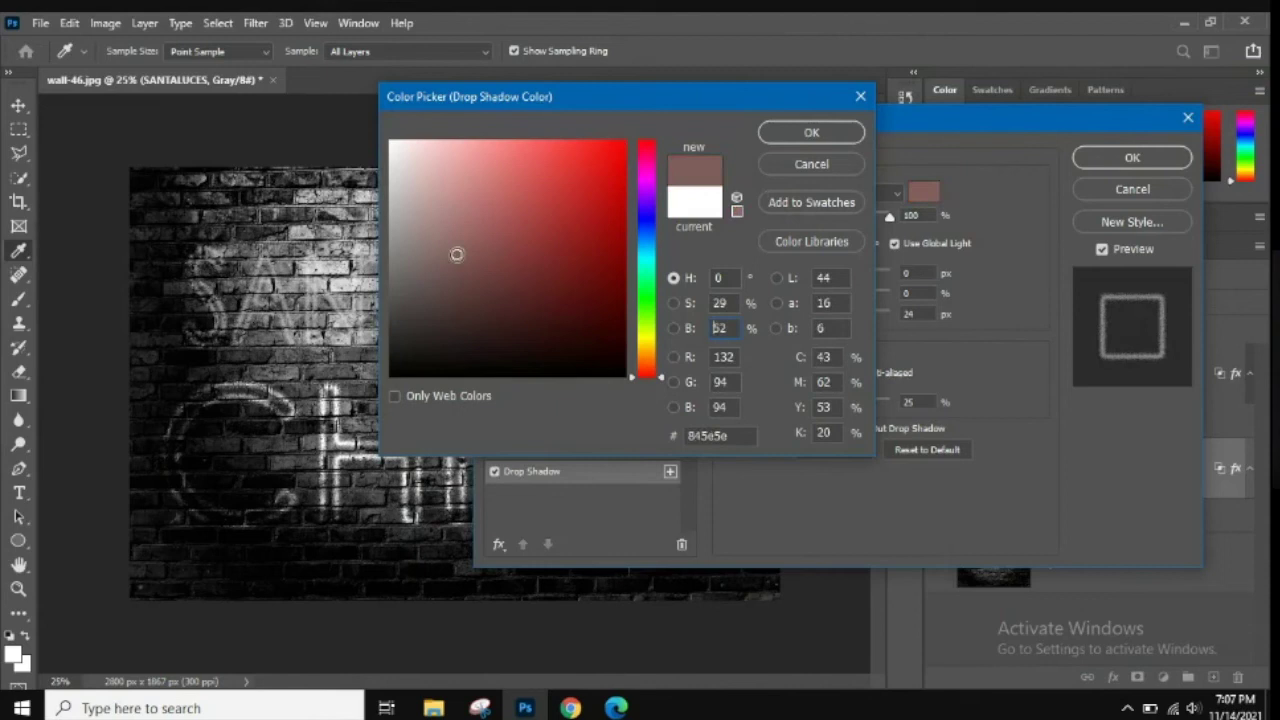
pyautogui.moveTo(603, 193)
pyautogui.mouseDown()
pyautogui.moveTo(440, 141)
pyautogui.moveTo(343, 129)
pyautogui.mouseUp()
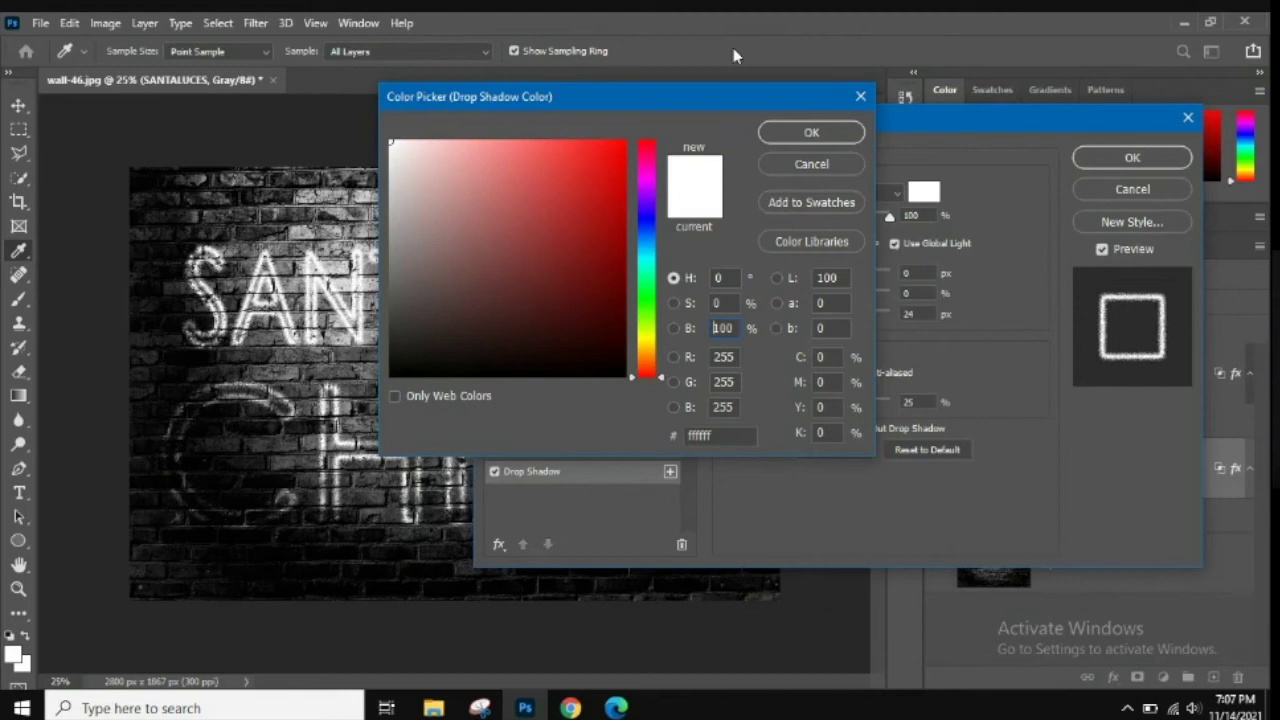
pyautogui.click(805, 133)
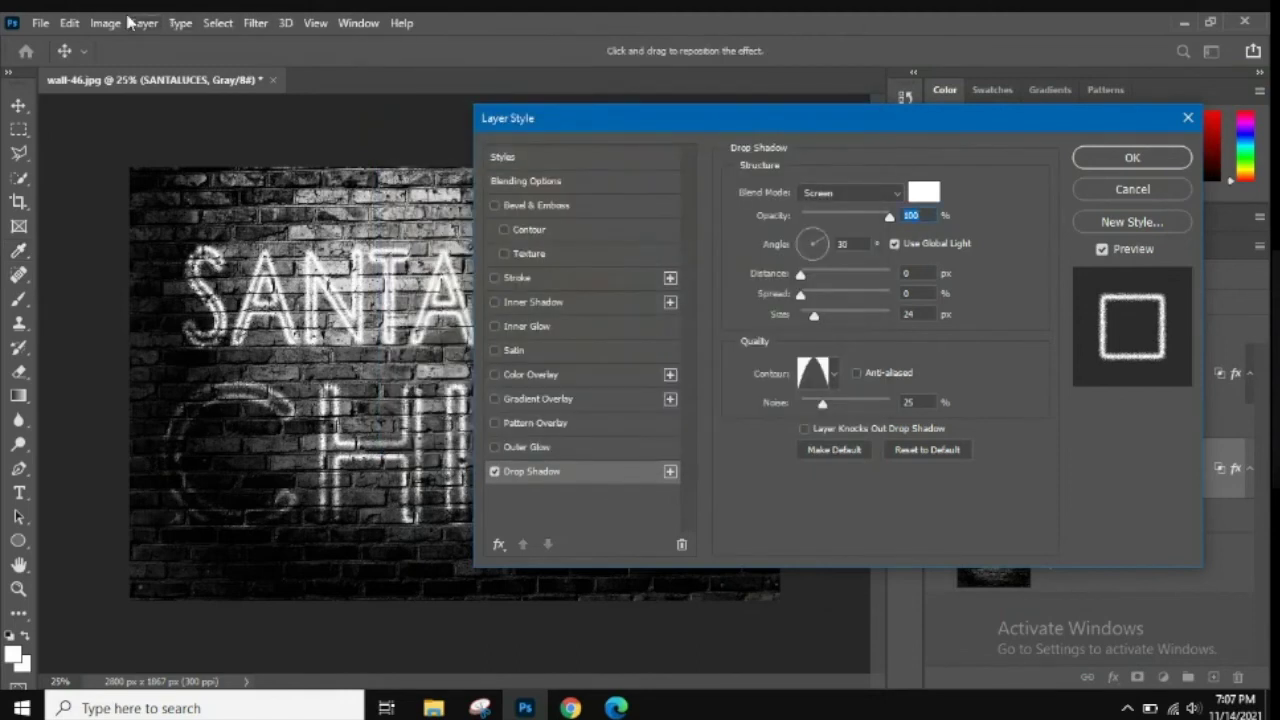
pyautogui.click(106, 22)
pyautogui.click(106, 22)
pyautogui.click(217, 22)
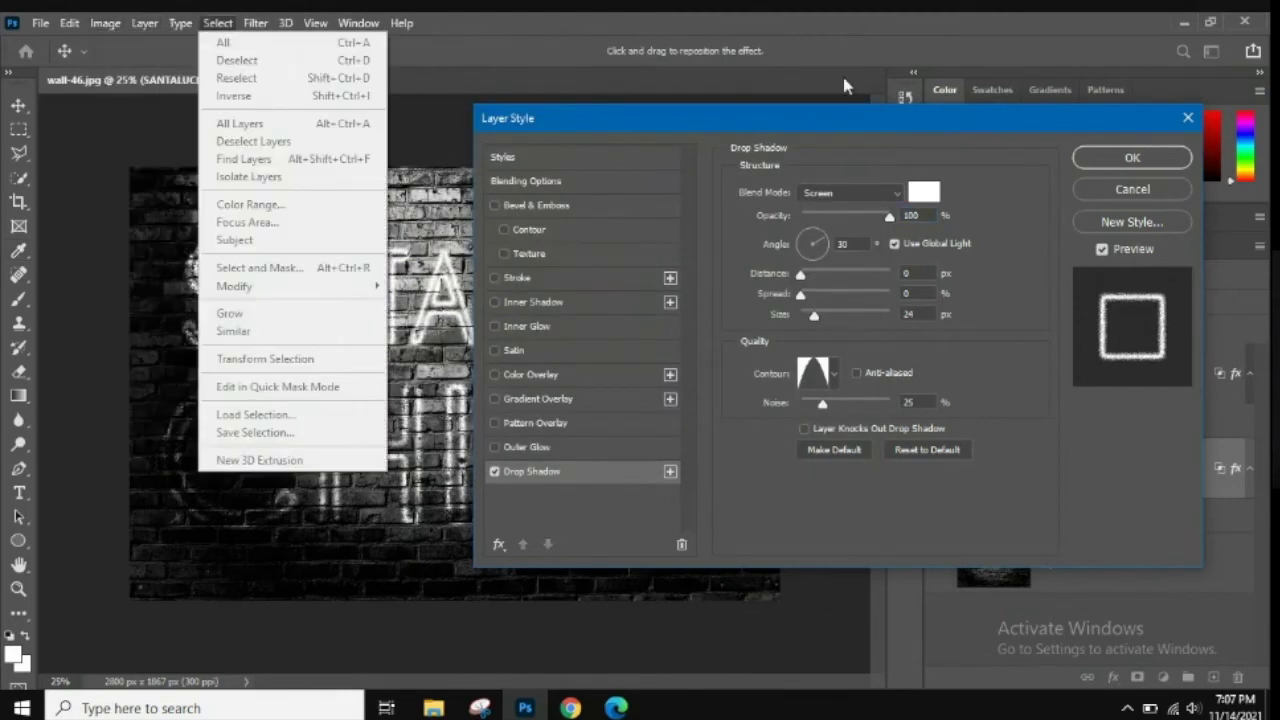
pyautogui.click(1125, 159)
pyautogui.click(1125, 159)
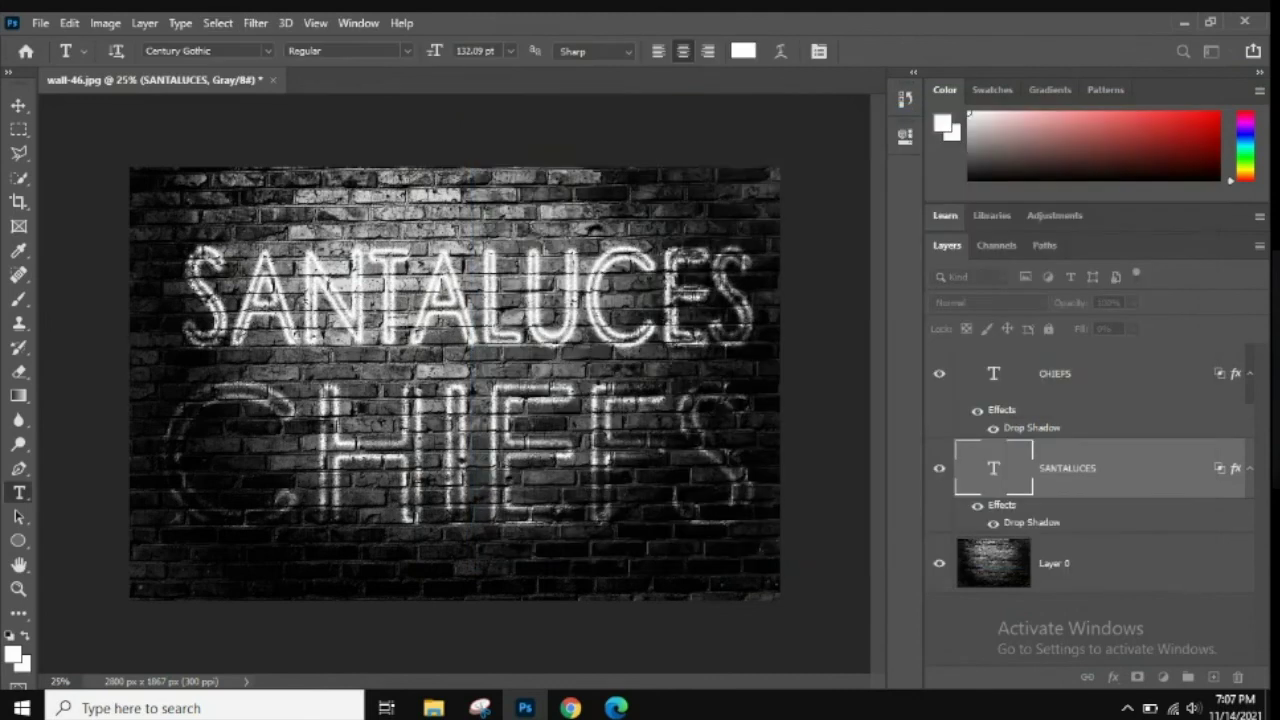
# Step: Convert the image from grayscale to RGB Color mode without merging the layers
pyautogui.click(104, 22)
pyautogui.moveTo(127, 48)
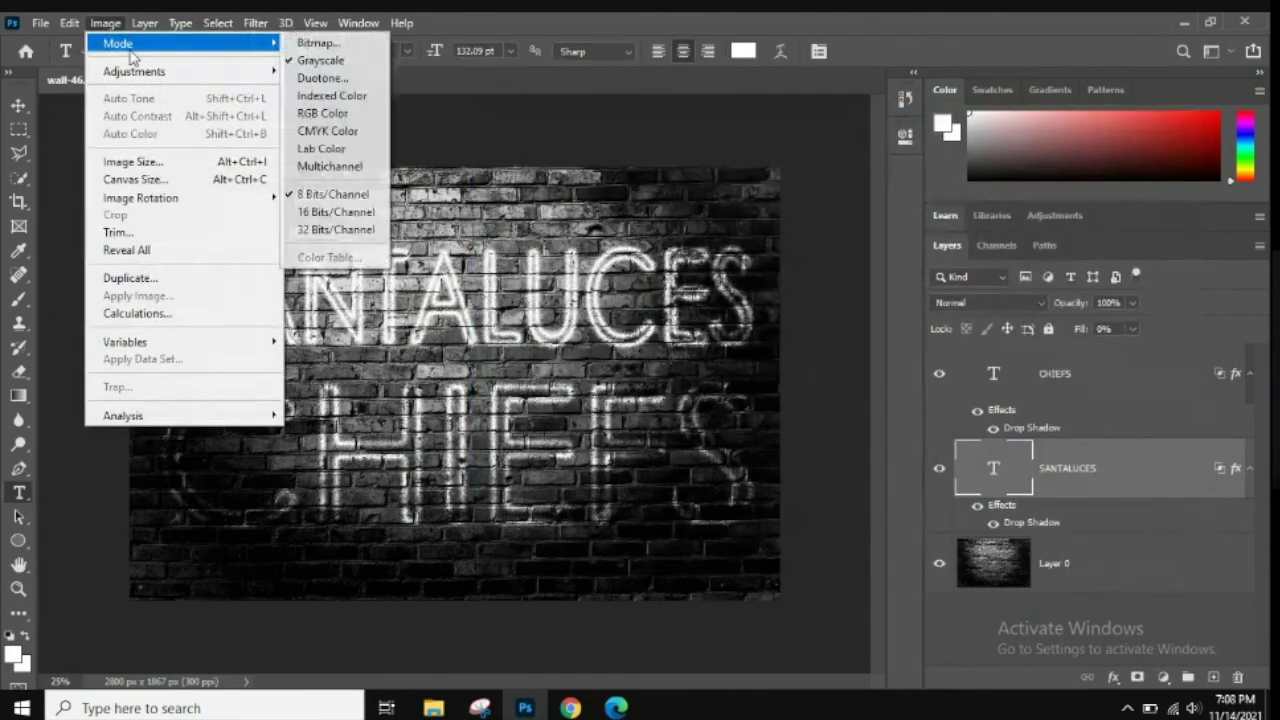
pyautogui.click(330, 113)
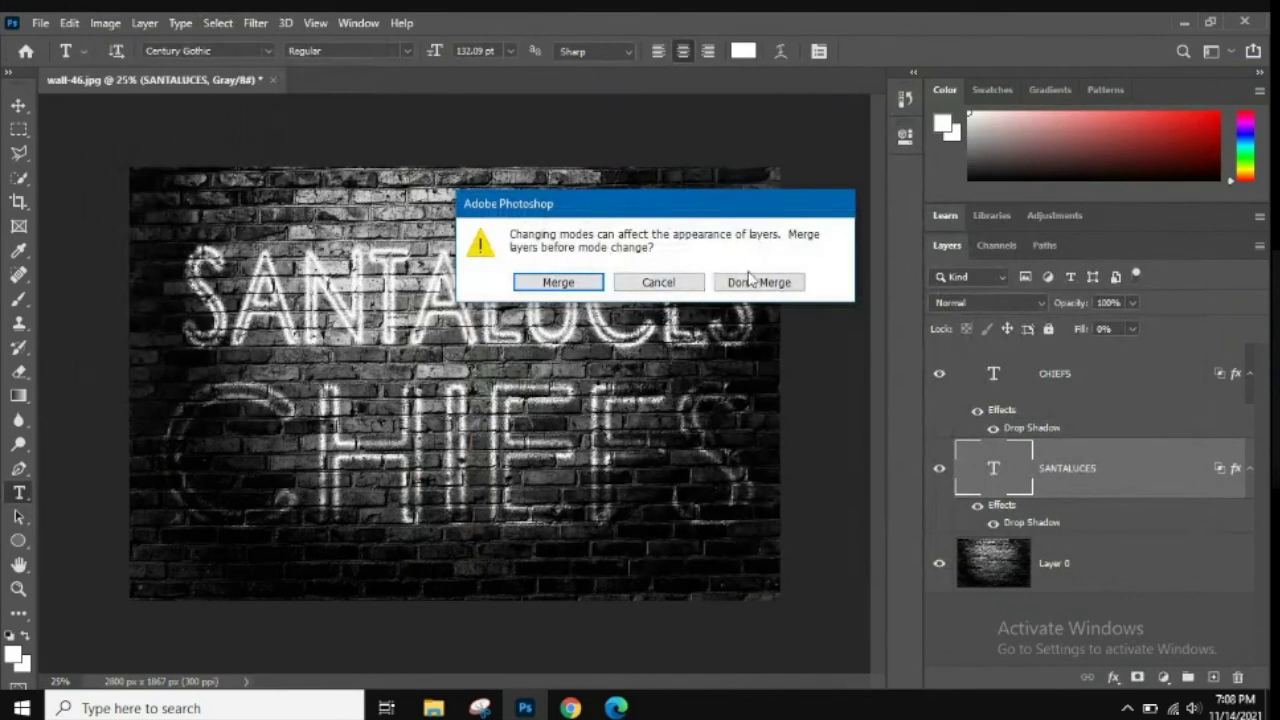
pyautogui.click(750, 281)
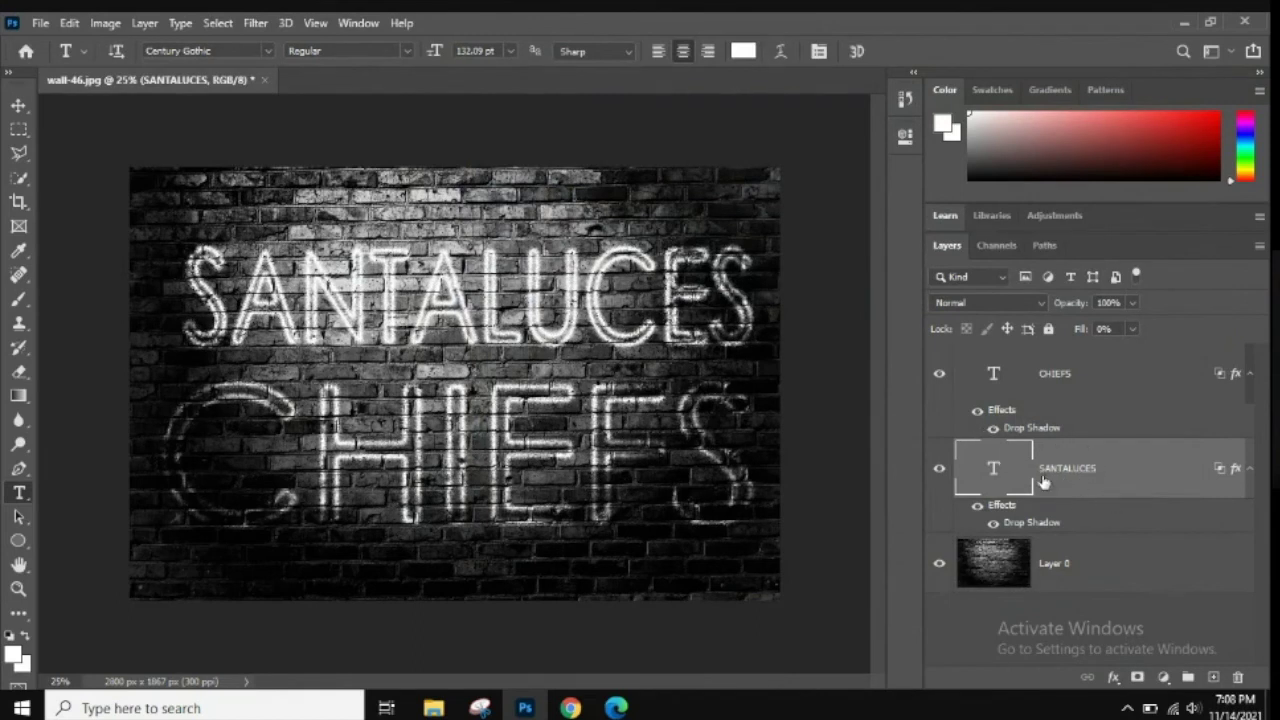
# Step: Set the SANTALUCES layer's drop shadow colour to pure red (ff0000), keeping the Cone contour
pyautogui.doubleClick(1115, 491)
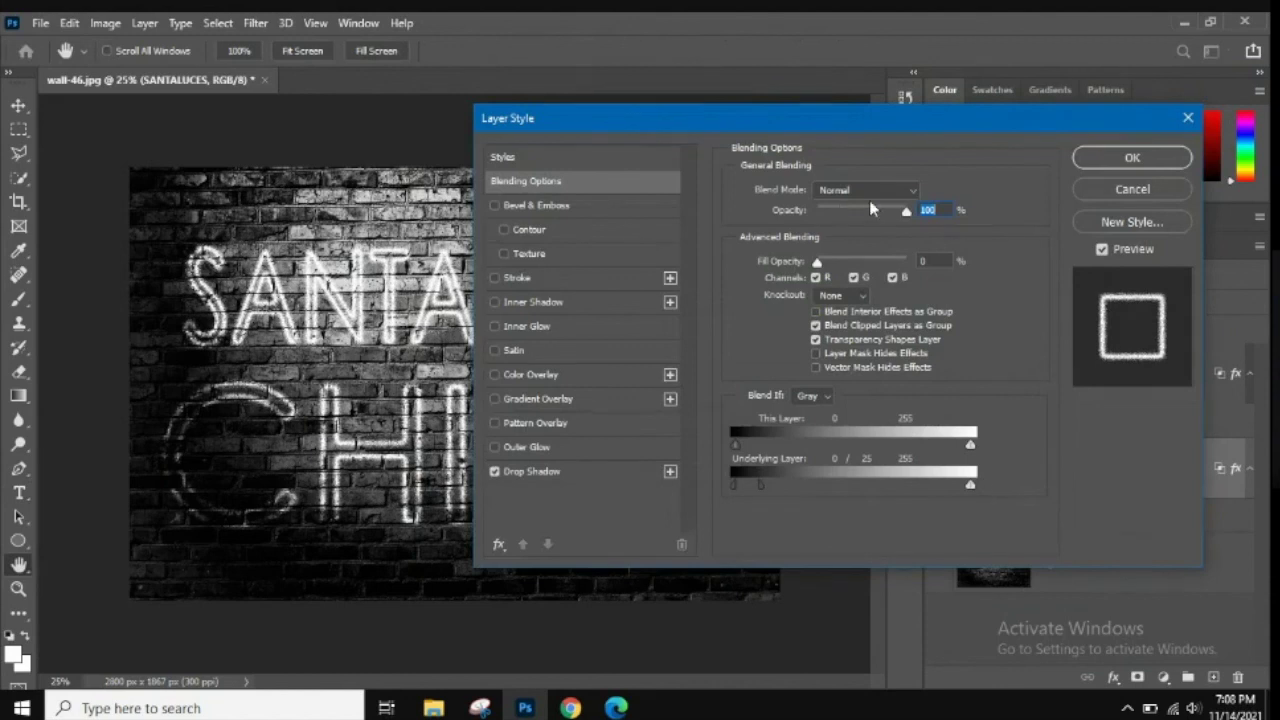
pyautogui.click(572, 474)
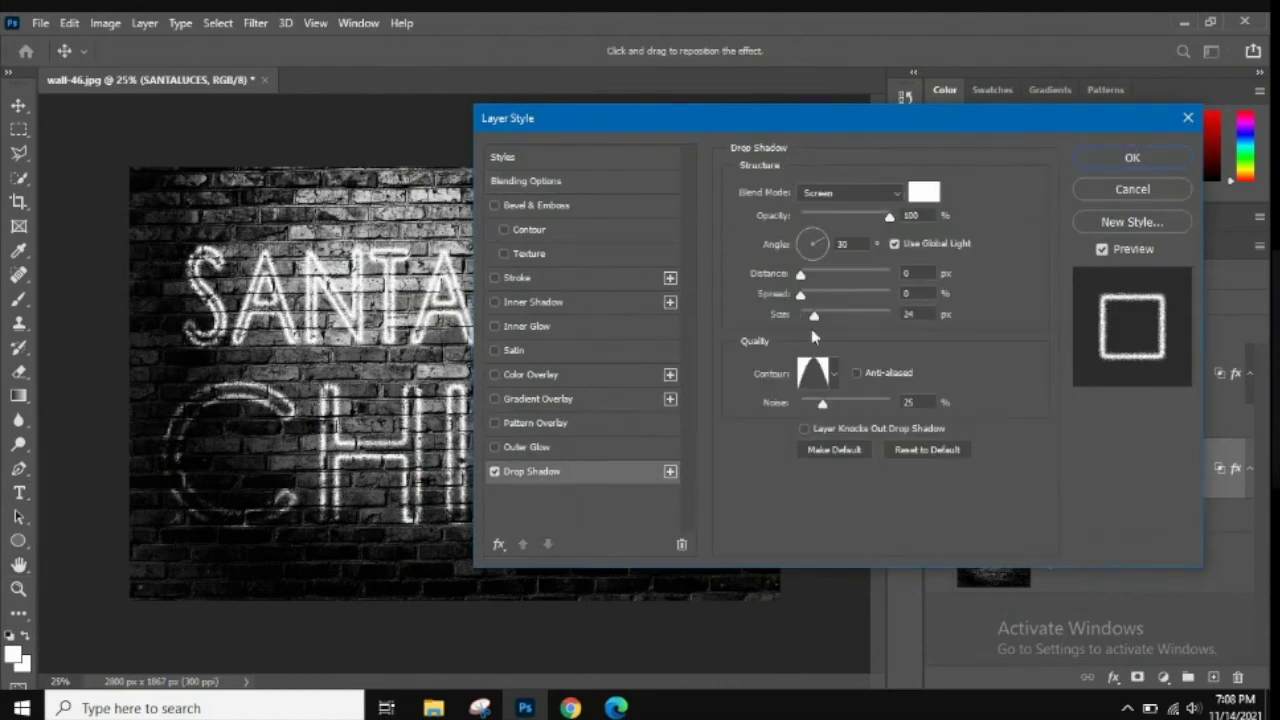
pyautogui.click(922, 196)
pyautogui.moveTo(500, 266)
pyautogui.mouseDown()
pyautogui.moveTo(559, 236)
pyautogui.moveTo(632, 134)
pyautogui.mouseUp()
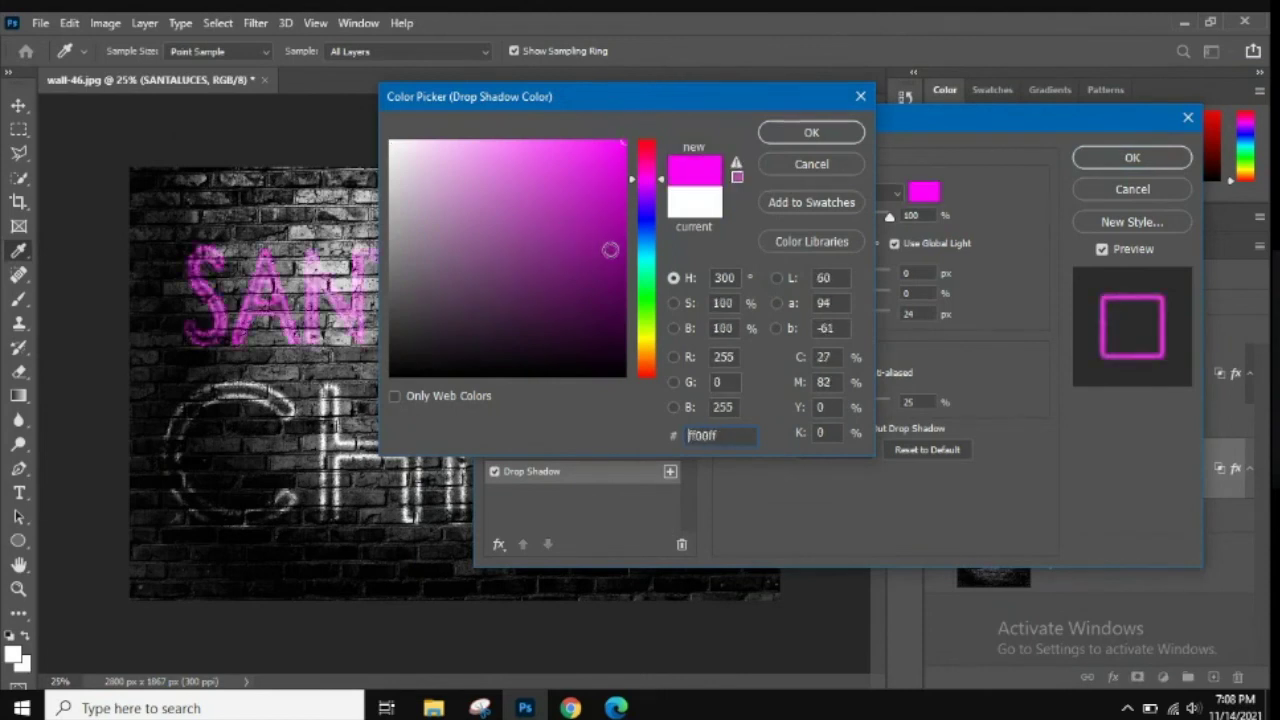
pyautogui.moveTo(647, 259); pyautogui.dragTo(660, 142)
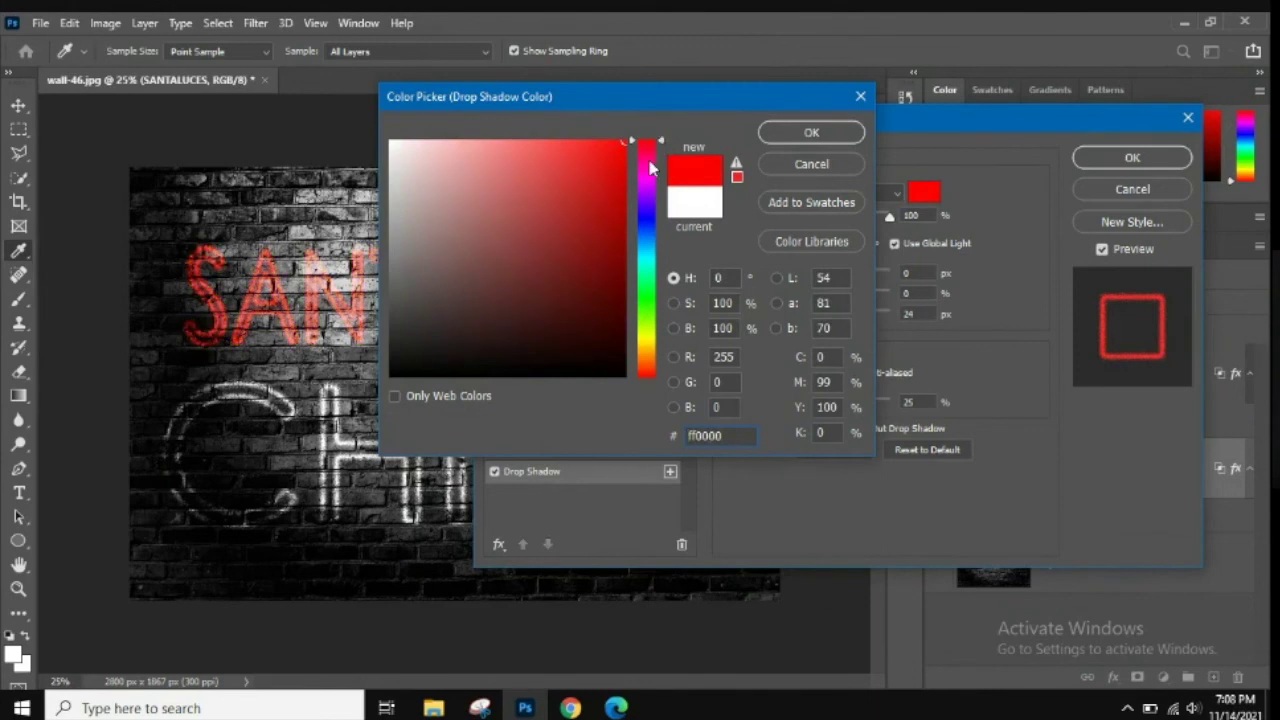
pyautogui.click(649, 161)
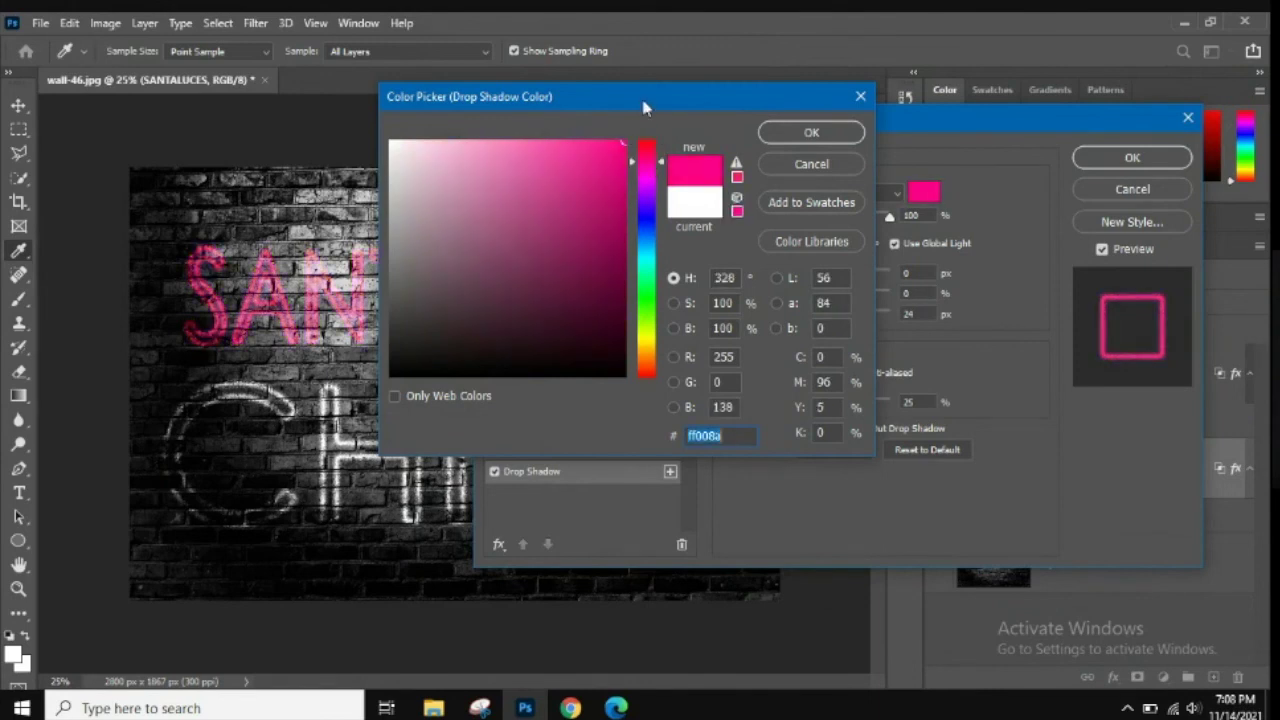
pyautogui.moveTo(647, 150); pyautogui.dragTo(654, 109)
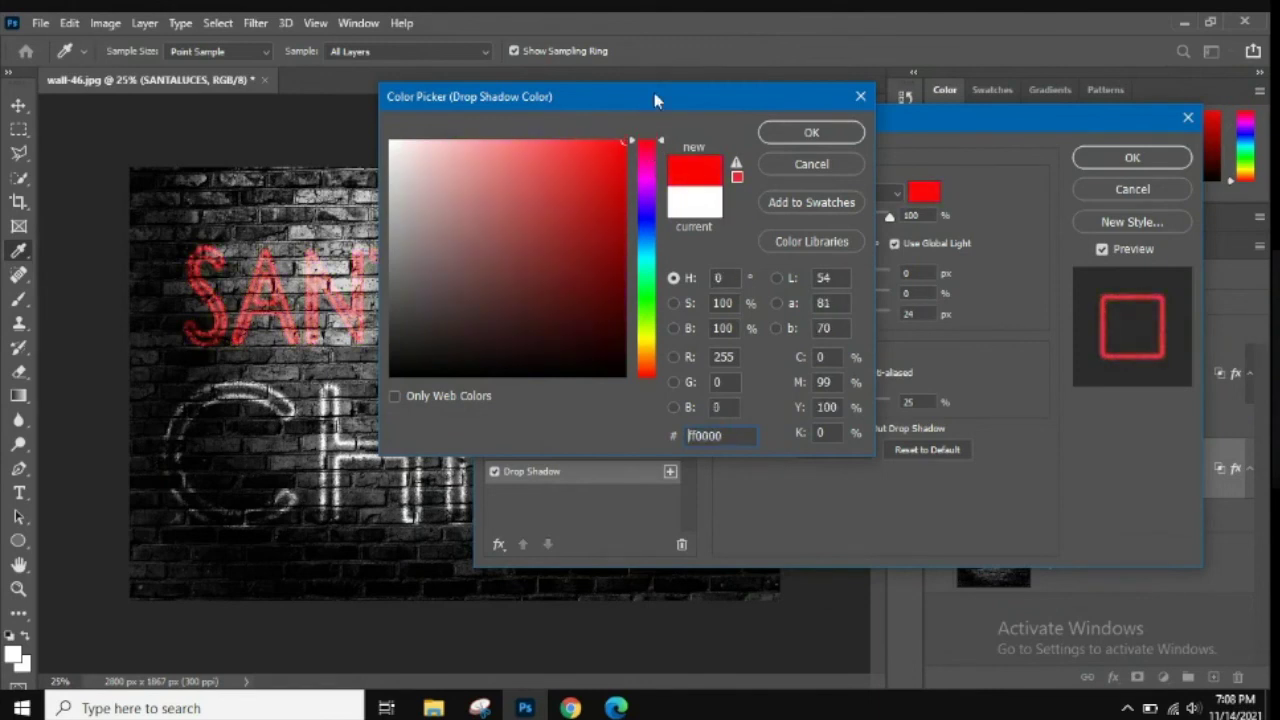
pyautogui.click(806, 131)
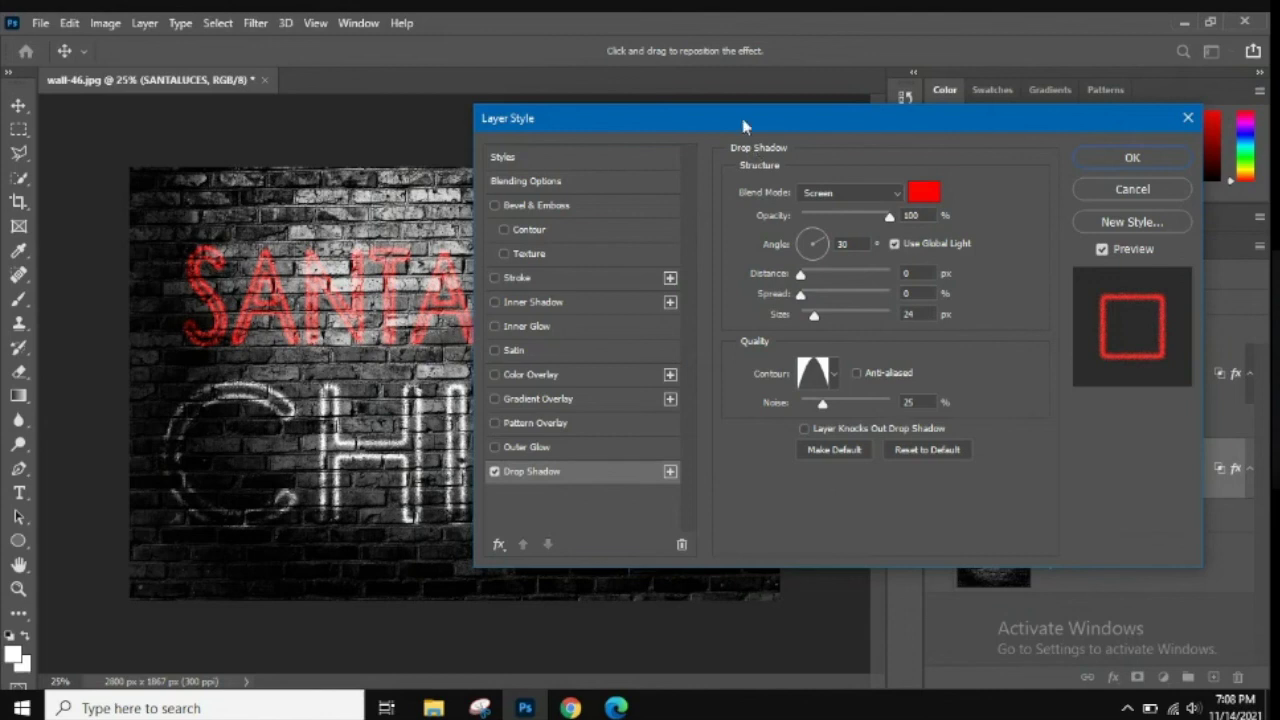
pyautogui.moveTo(745, 126); pyautogui.dragTo(1097, 123)
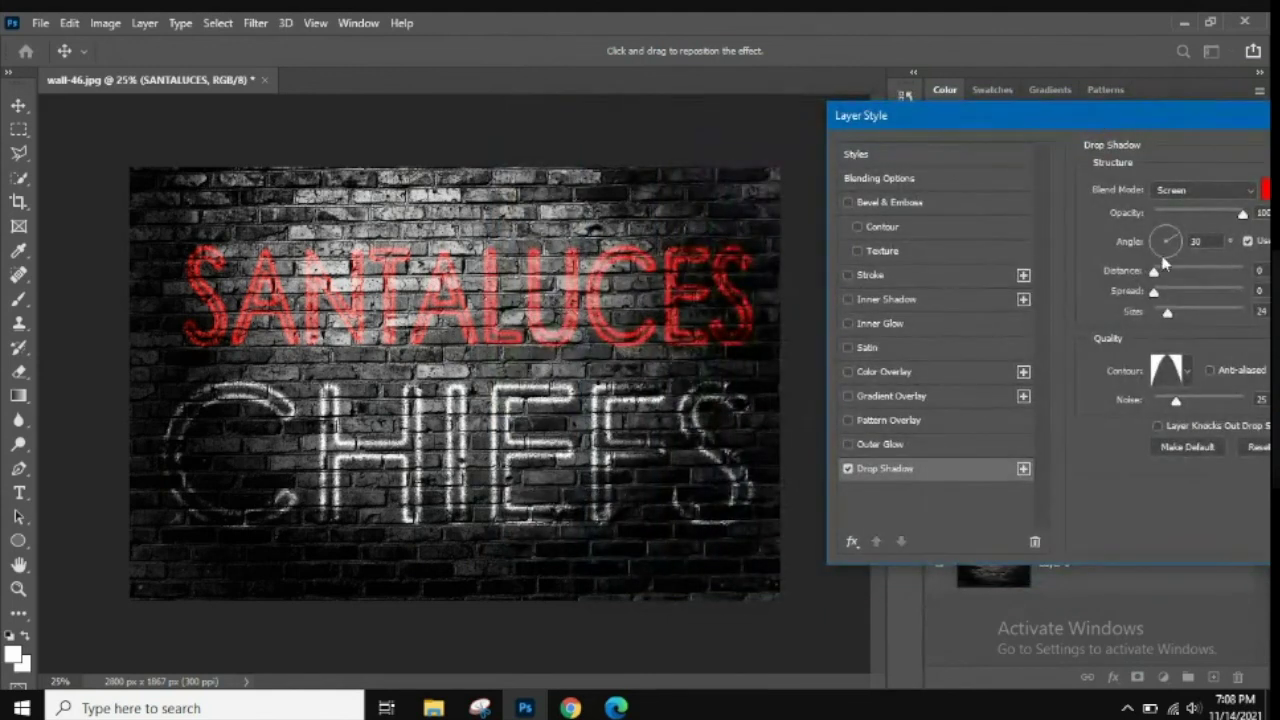
pyautogui.moveTo(1145, 125); pyautogui.dragTo(1033, 104)
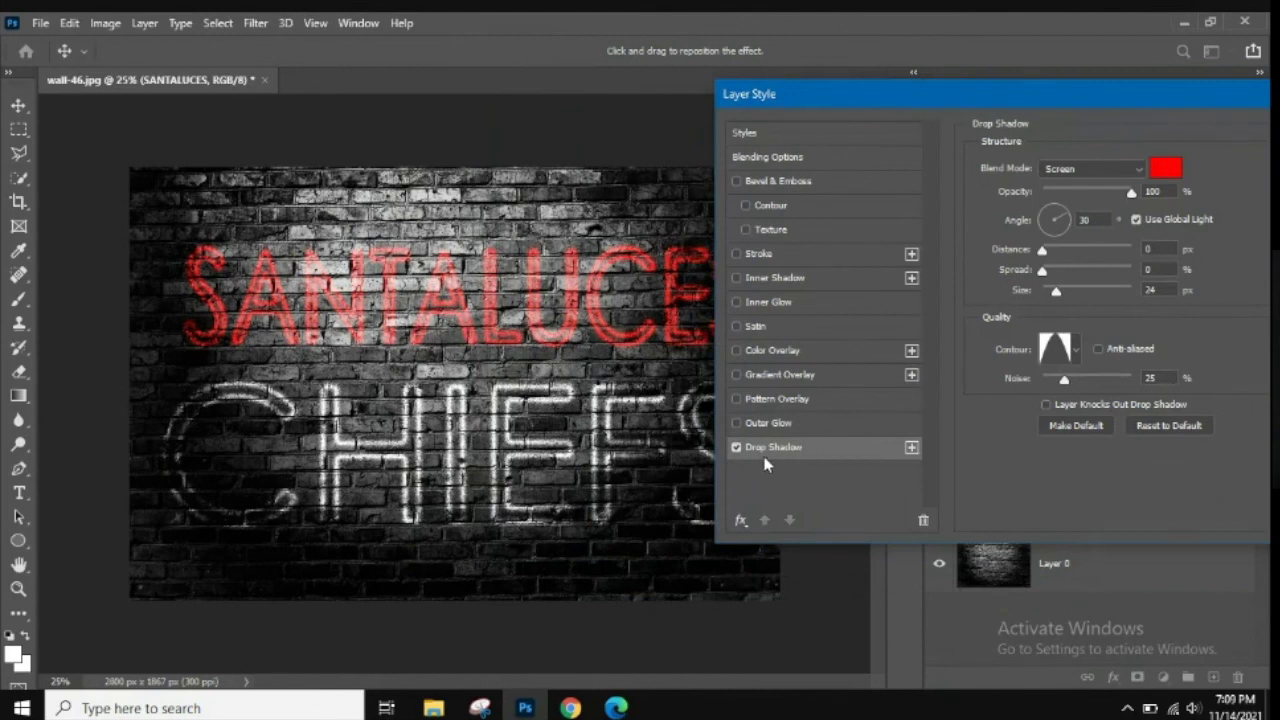
pyautogui.click(1055, 347)
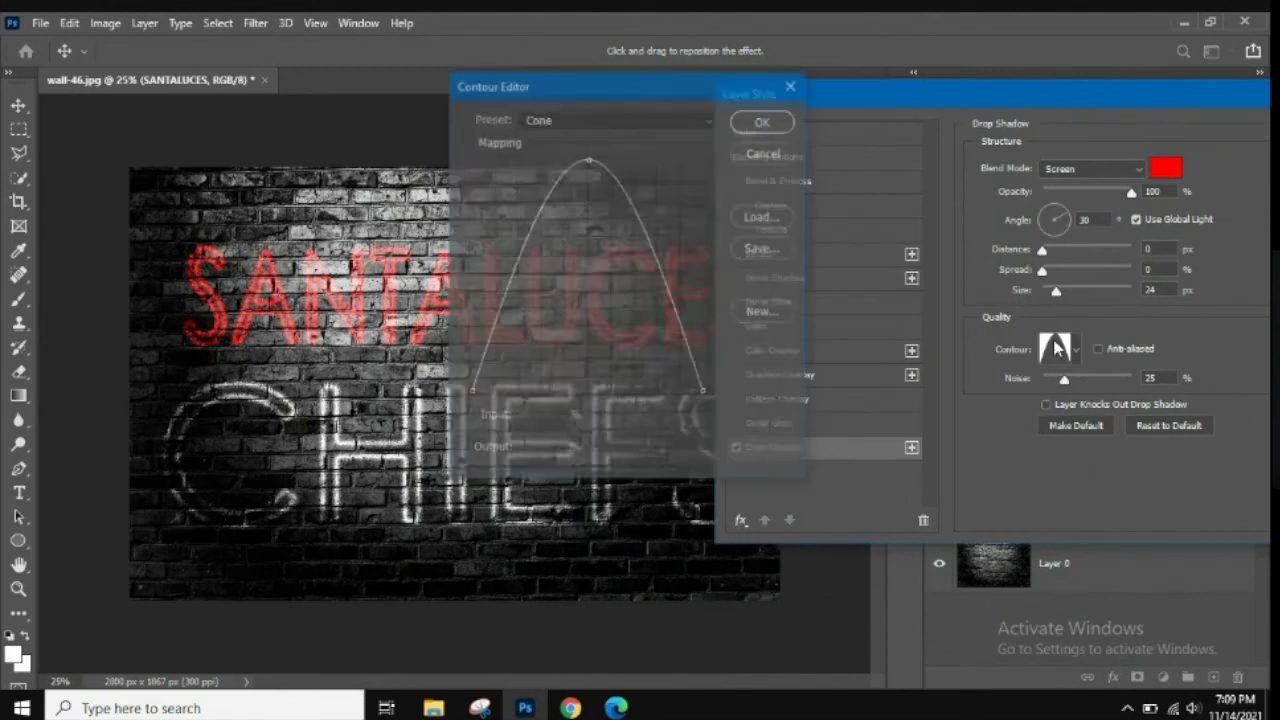
pyautogui.click(777, 151)
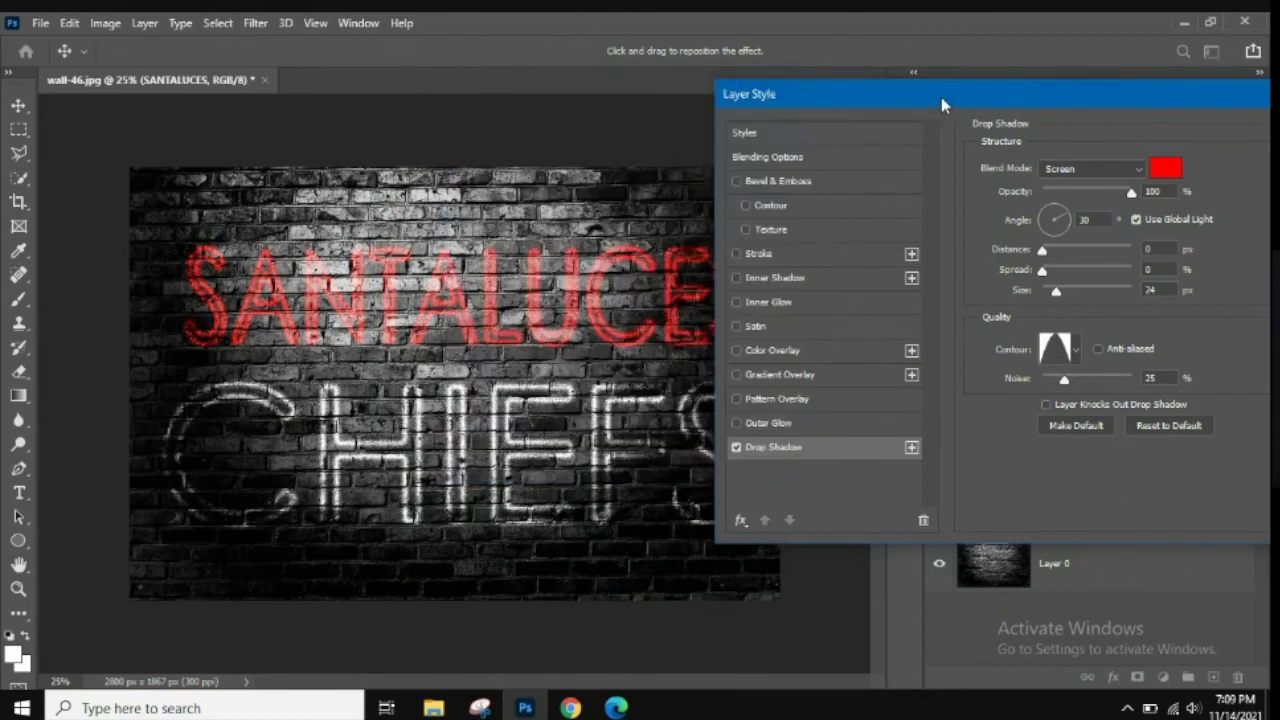
# Step: Set the SANTALUCES layer's Blend If Underlying Layer shadow range to 0 / 9 and apply the layer style
pyautogui.click(806, 160)
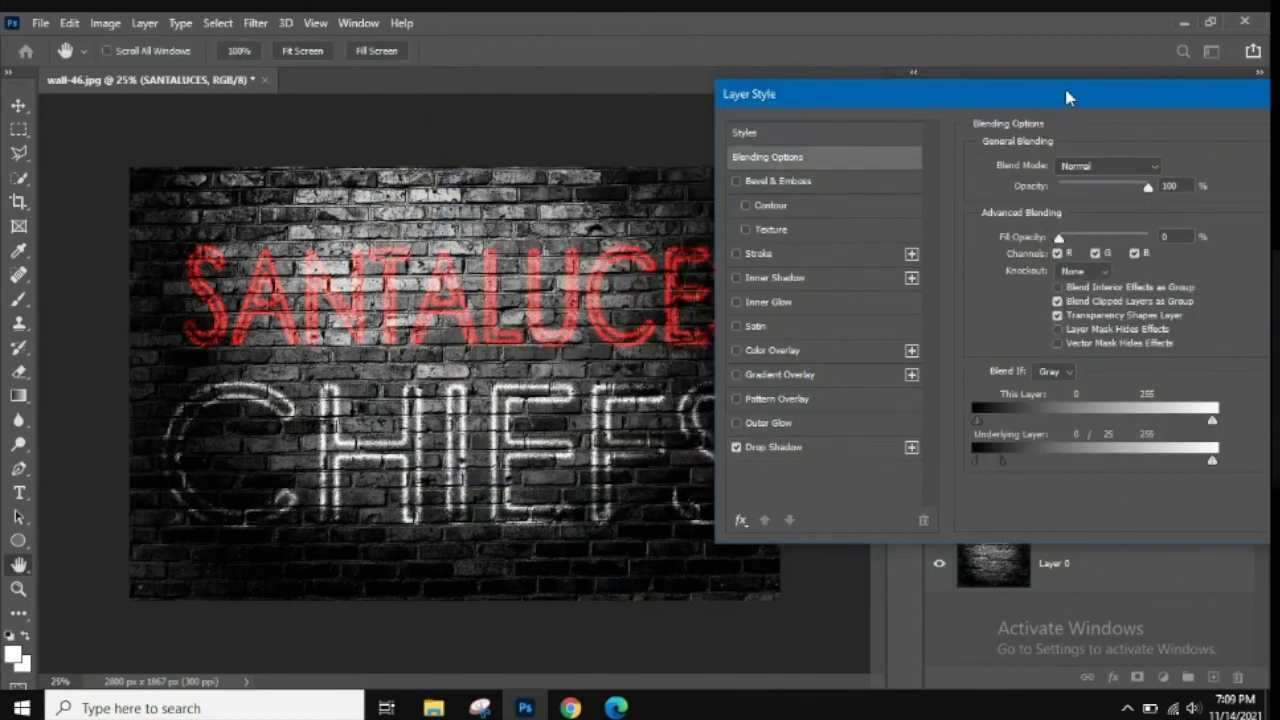
pyautogui.moveTo(1064, 88); pyautogui.dragTo(982, 54)
pyautogui.moveTo(919, 430); pyautogui.dragTo(911, 430)
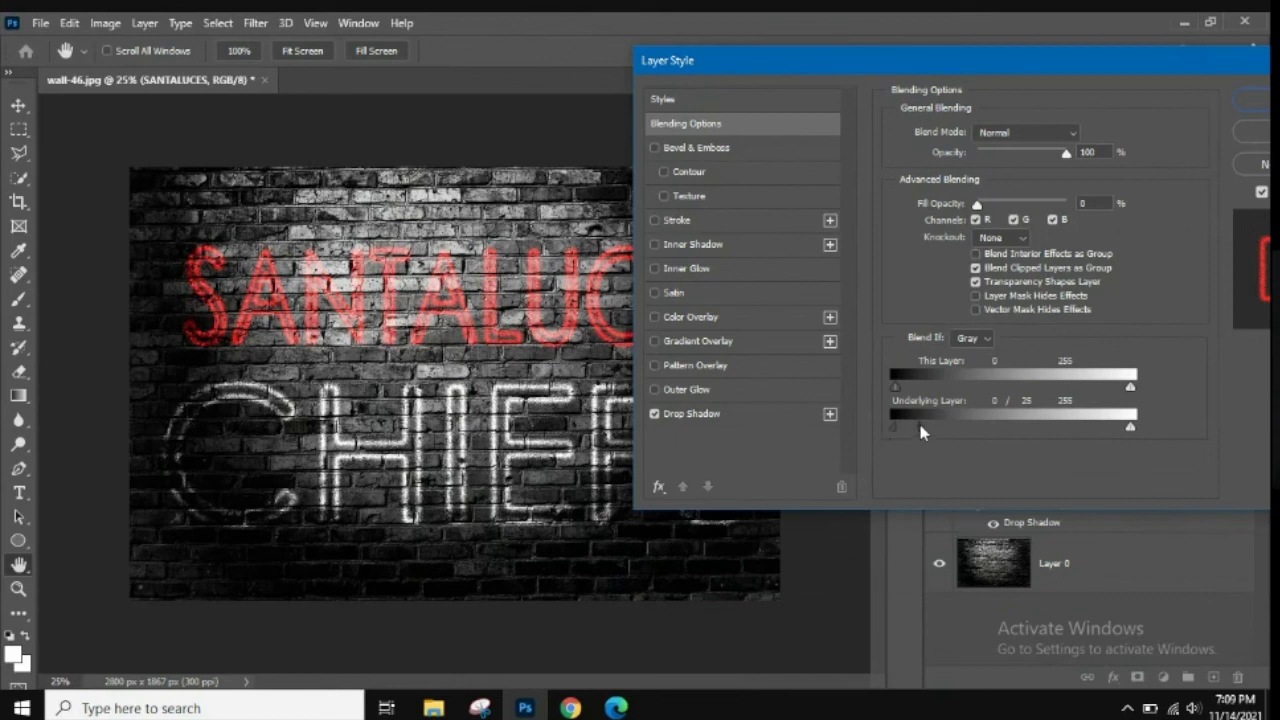
pyautogui.moveTo(913, 424); pyautogui.dragTo(900, 428)
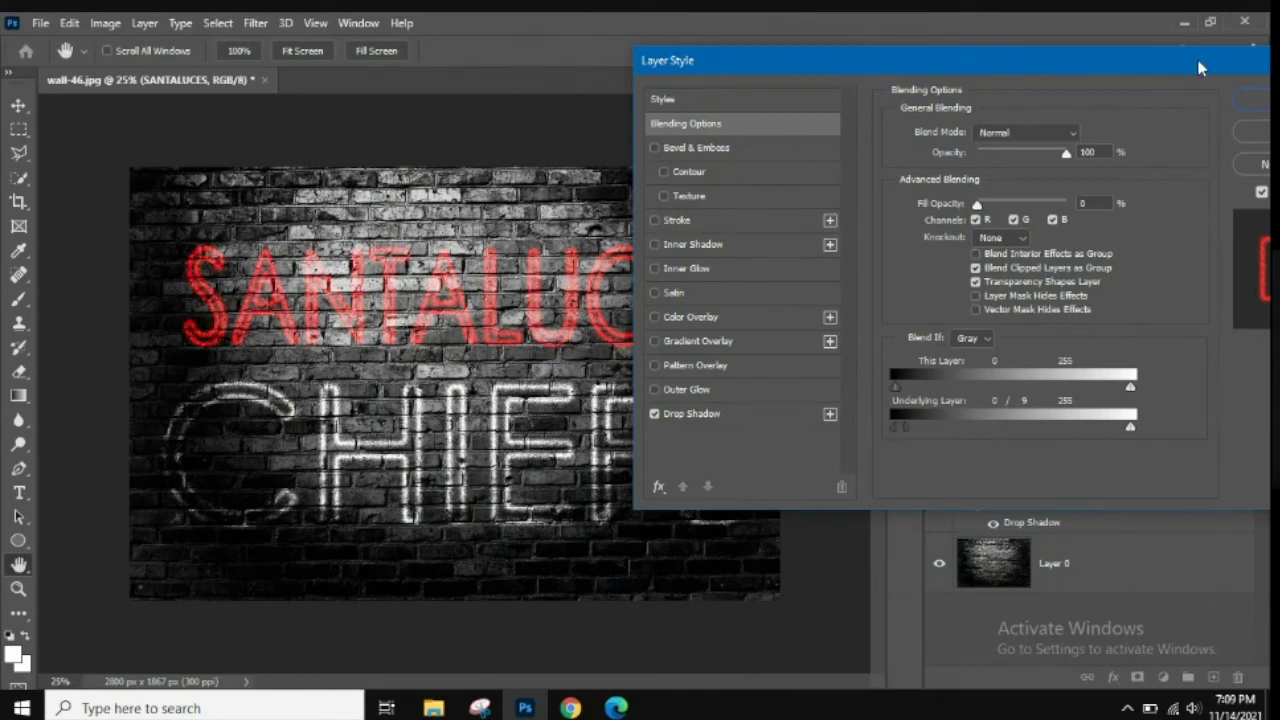
pyautogui.moveTo(1194, 58); pyautogui.dragTo(1072, 81)
pyautogui.click(1166, 124)
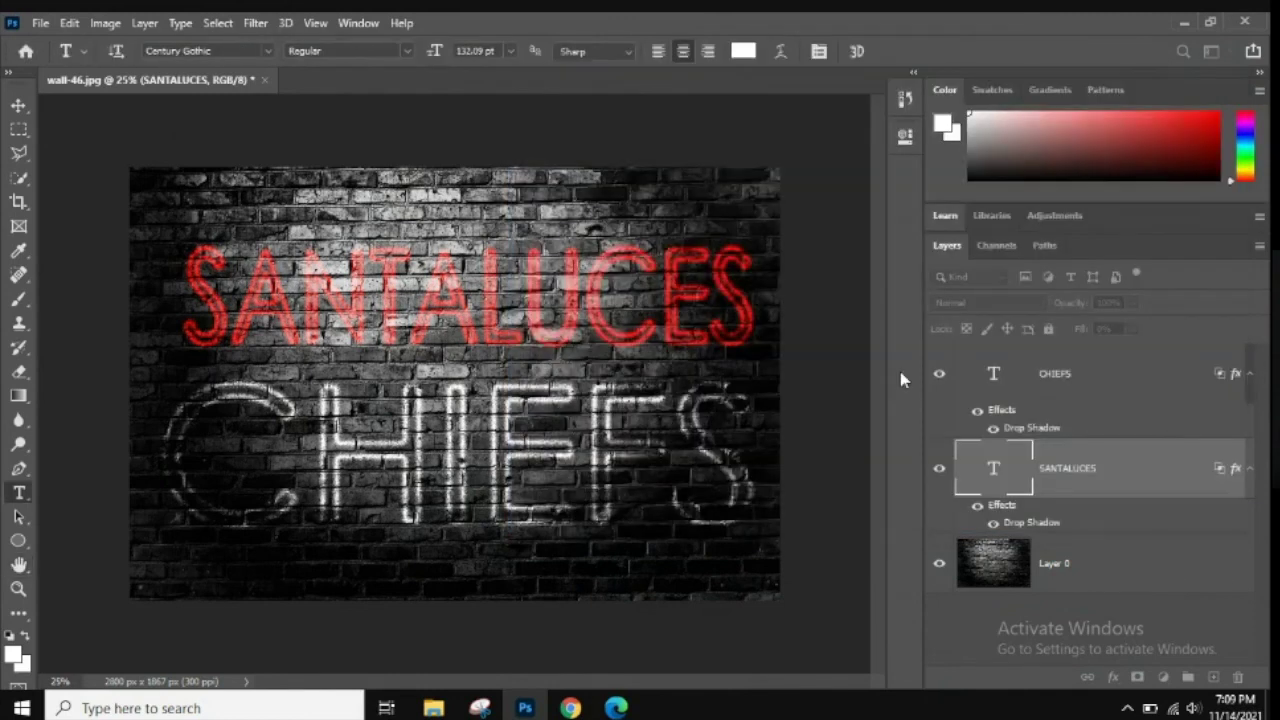
# Step: Set the CHIEFS layer's drop shadow colour to yellow (fff000) and apply the layer style
pyautogui.click(1095, 376)
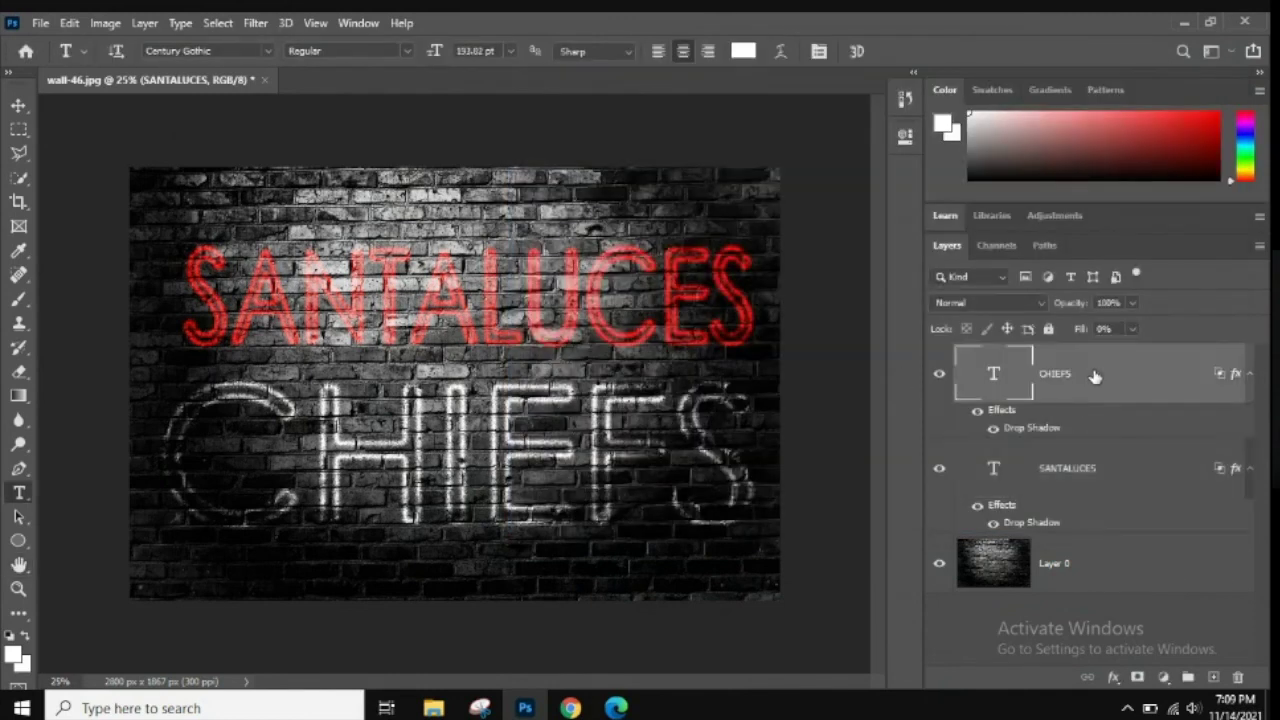
pyautogui.doubleClick(1079, 383)
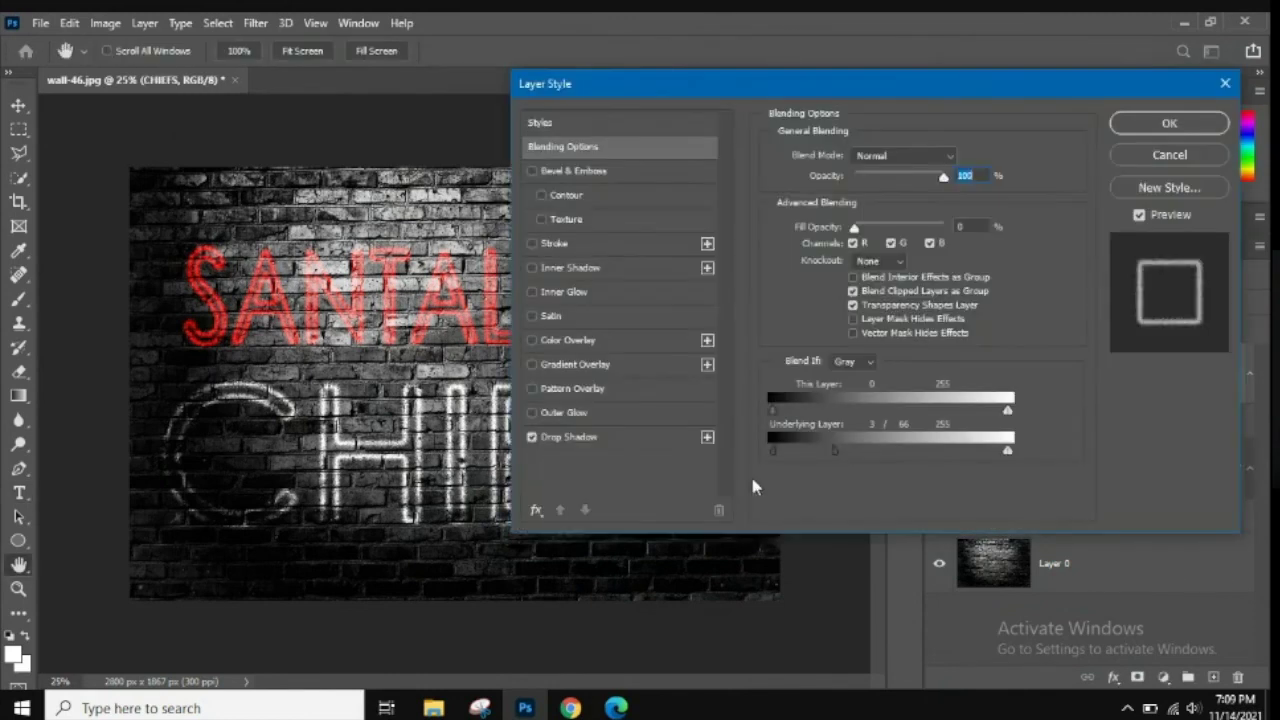
pyautogui.click(627, 443)
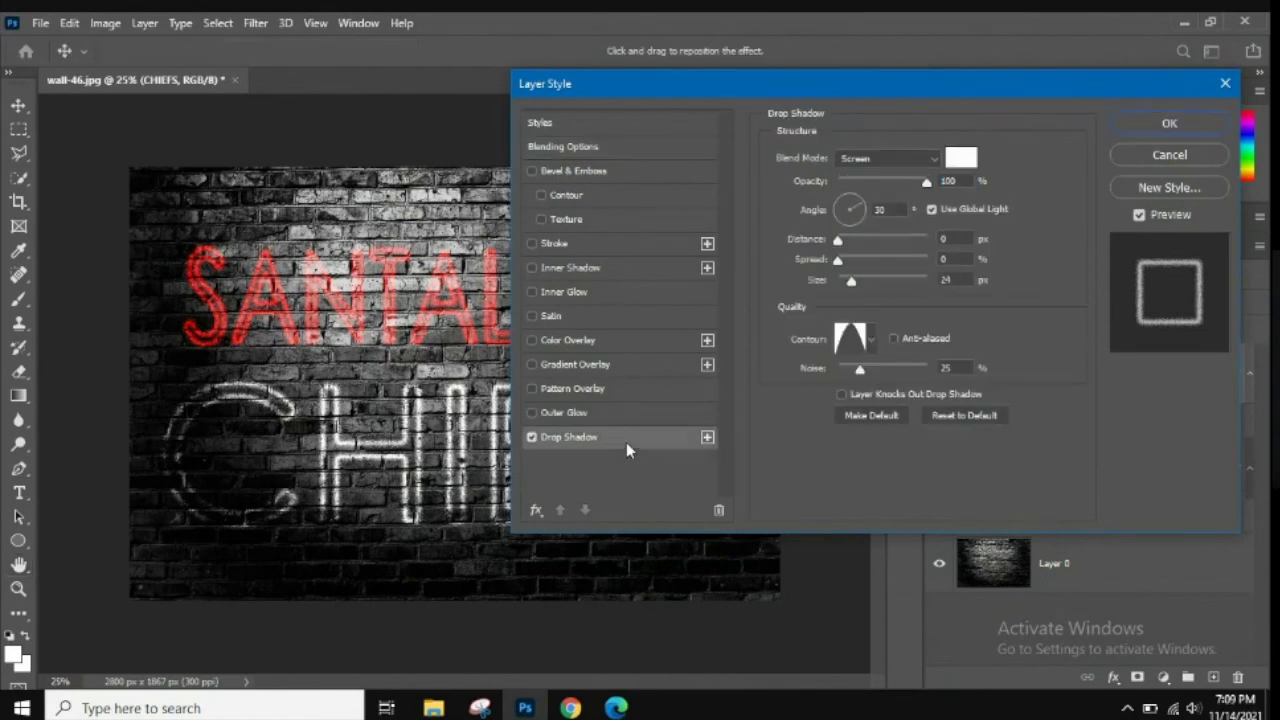
pyautogui.click(961, 163)
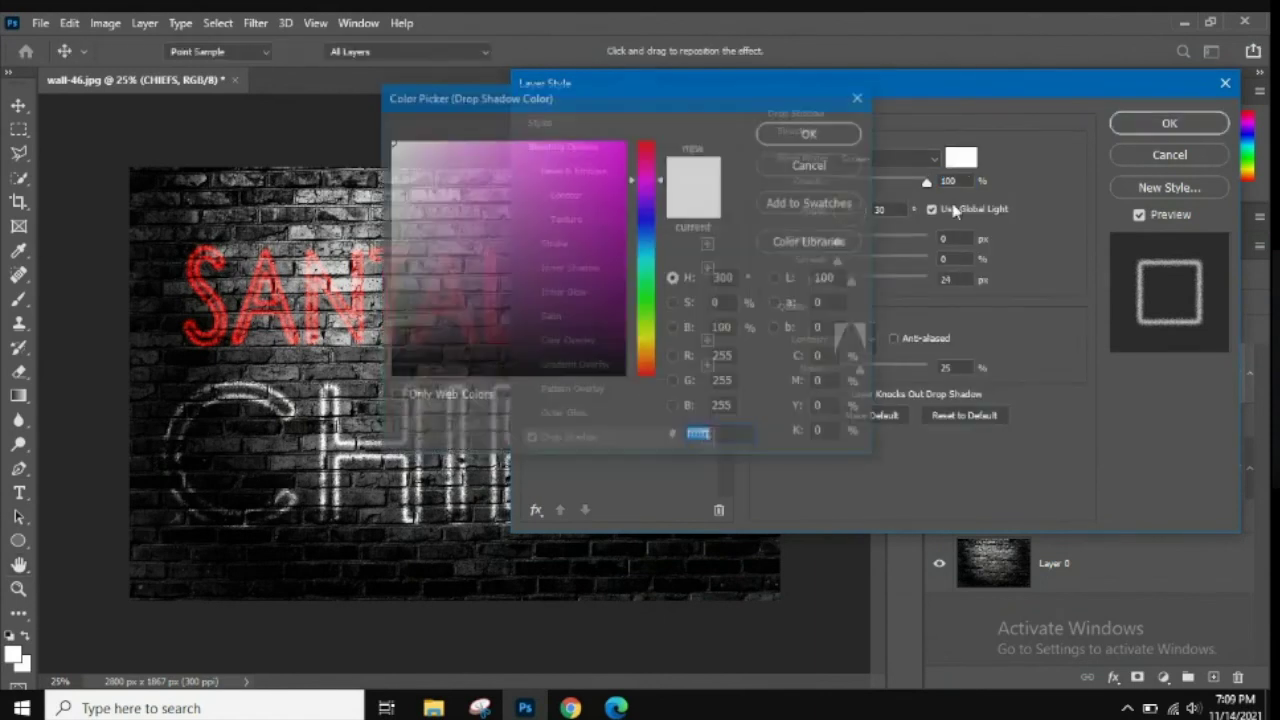
pyautogui.click(585, 211)
pyautogui.doubleClick(710, 435)
pyautogui.write('ff00ff')
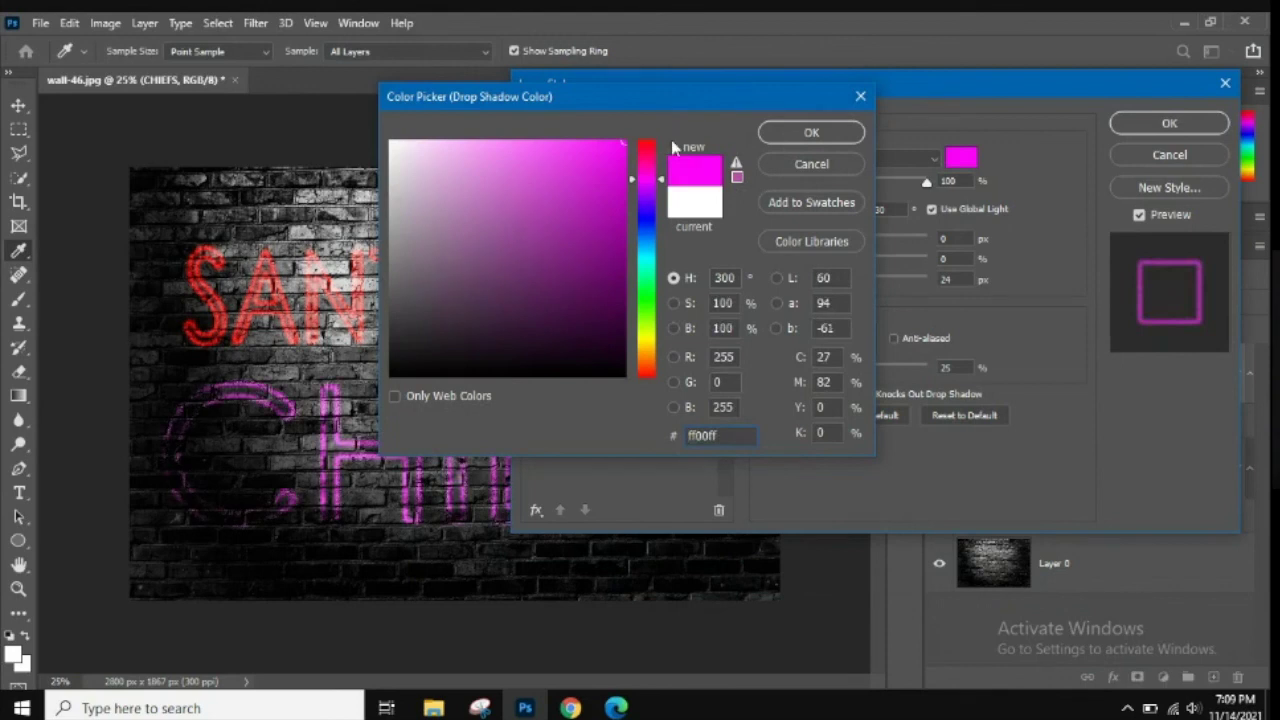
pyautogui.moveTo(645, 192); pyautogui.dragTo(646, 214)
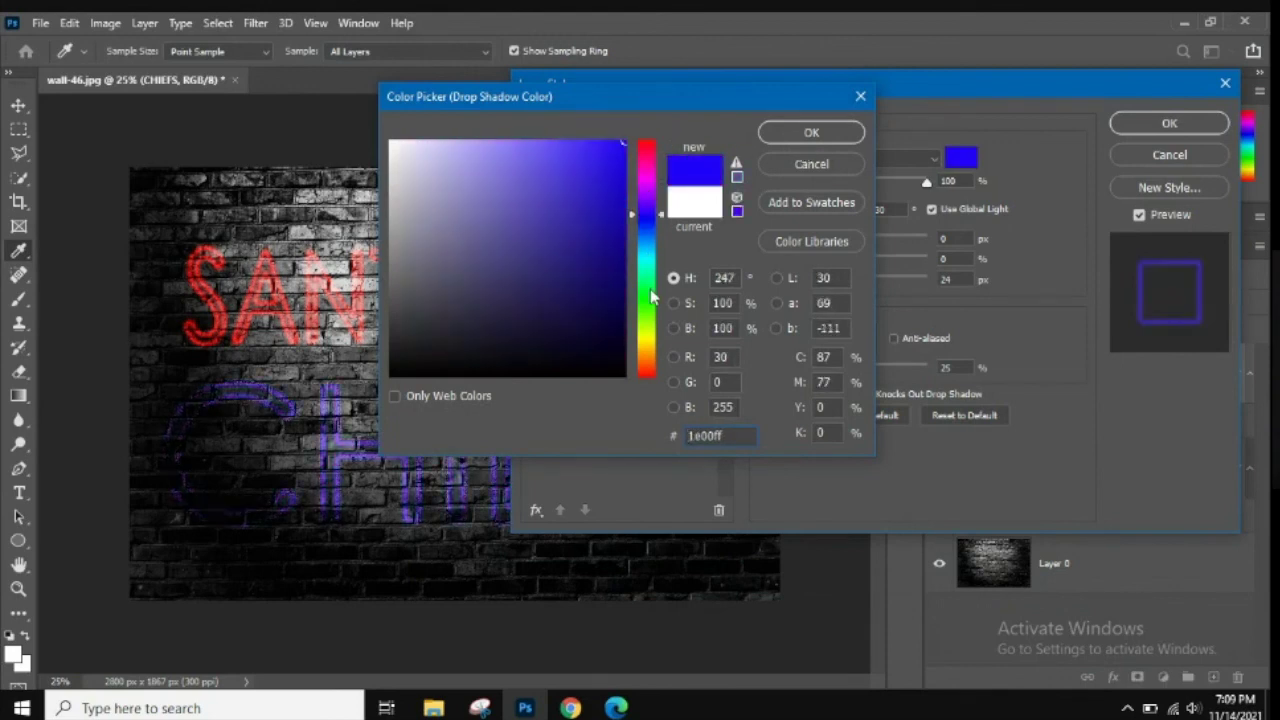
pyautogui.moveTo(652, 300); pyautogui.dragTo(643, 340)
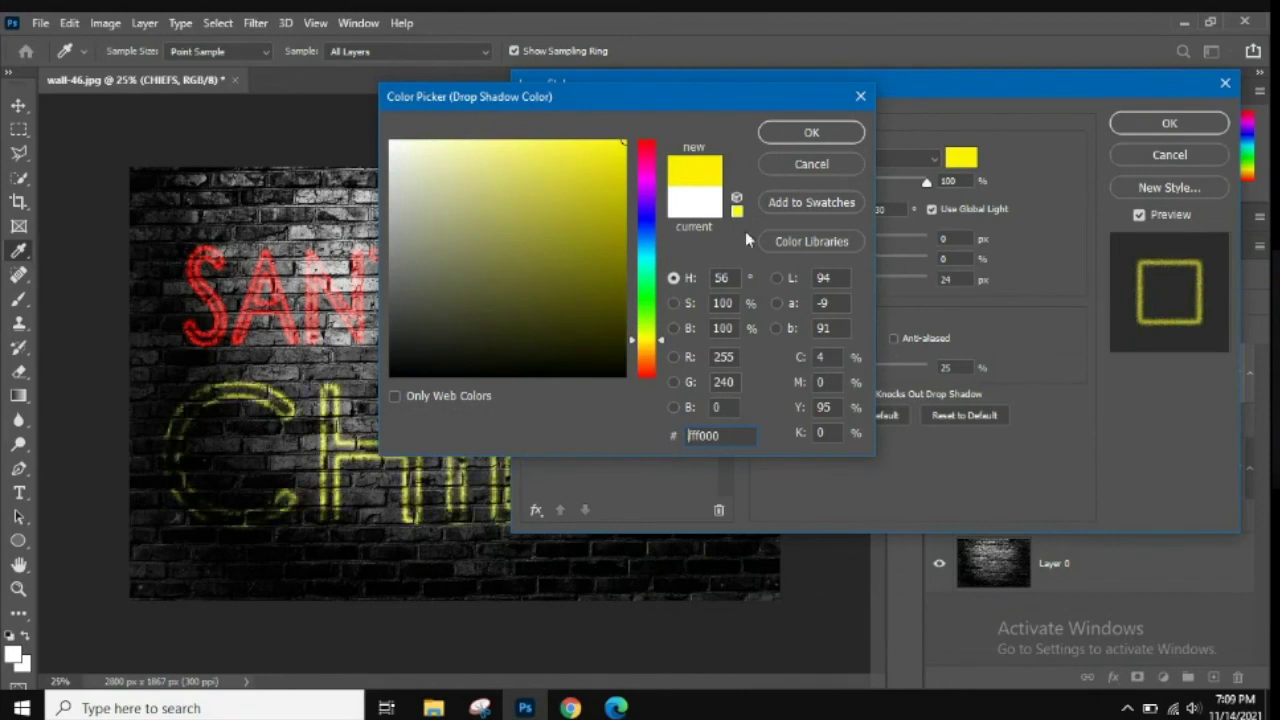
pyautogui.click(845, 133)
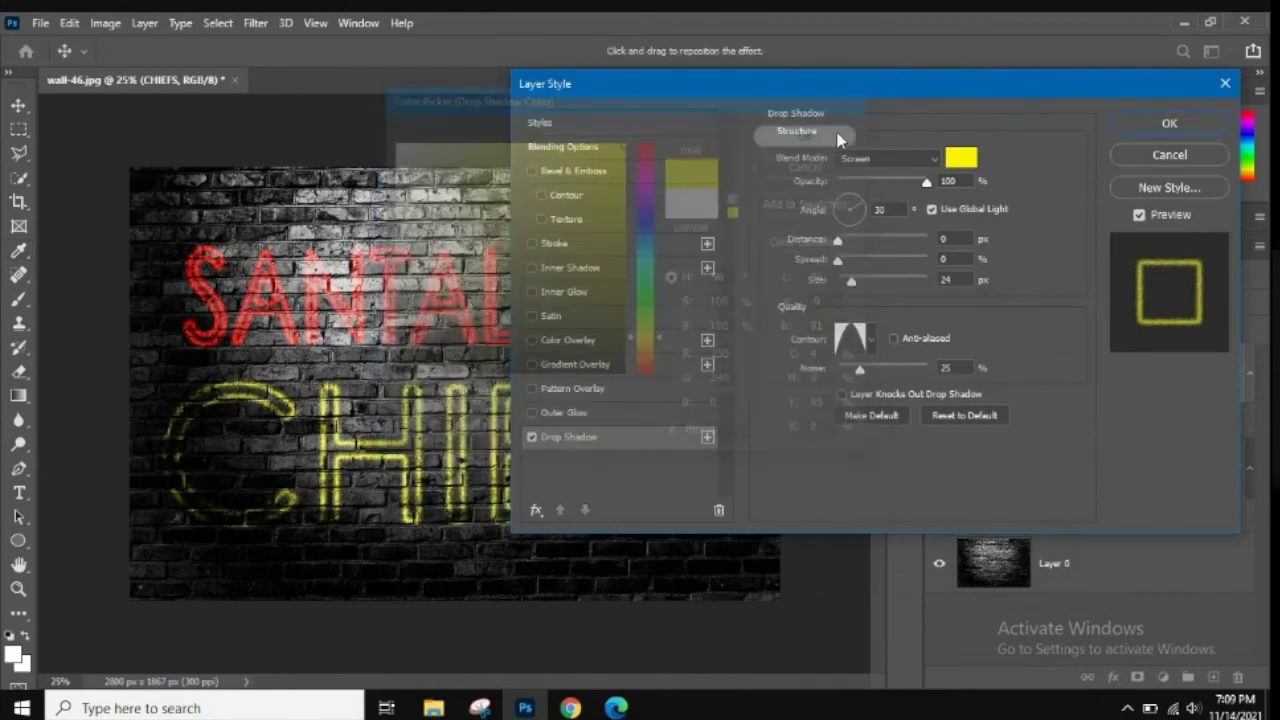
pyautogui.click(1170, 124)
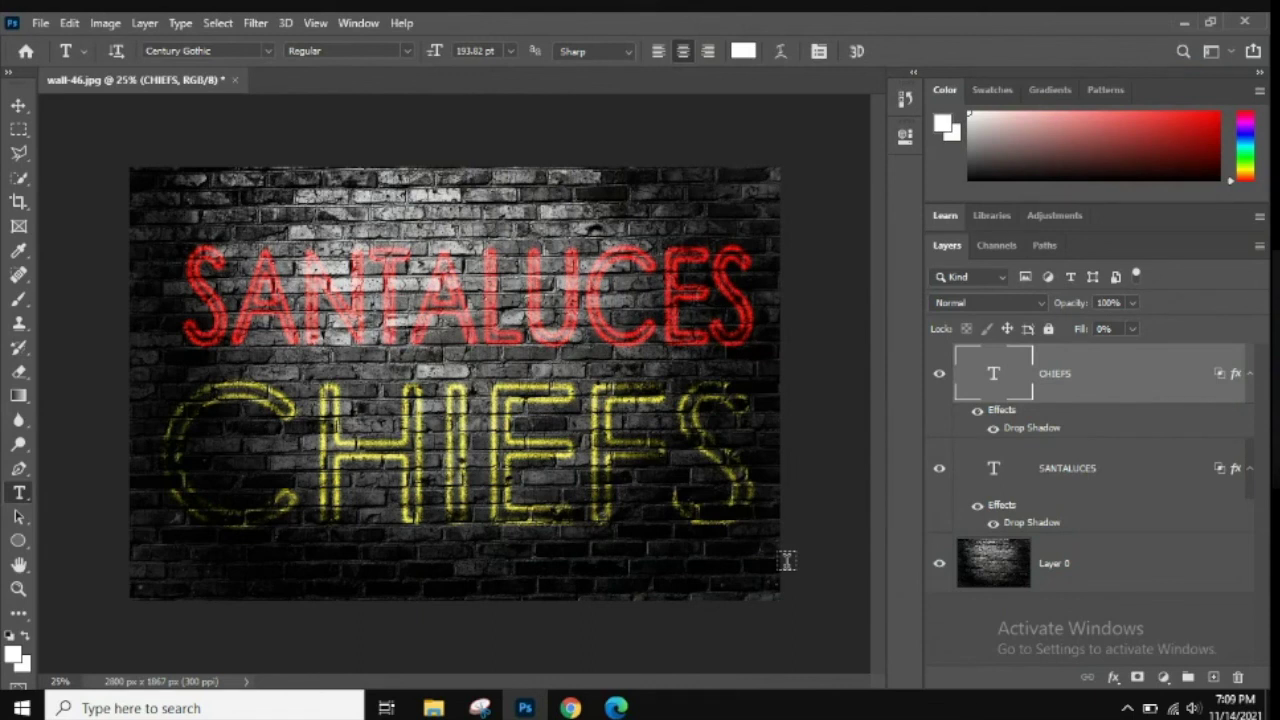
# Step: Free-transform the CHIEFS and SANTALUCES text layers together, rotating them about -7.4° and scaling them to about 104% across the wall
pyautogui.keyDown('shift'); pyautogui.click(1096, 470); pyautogui.keyUp('shift')
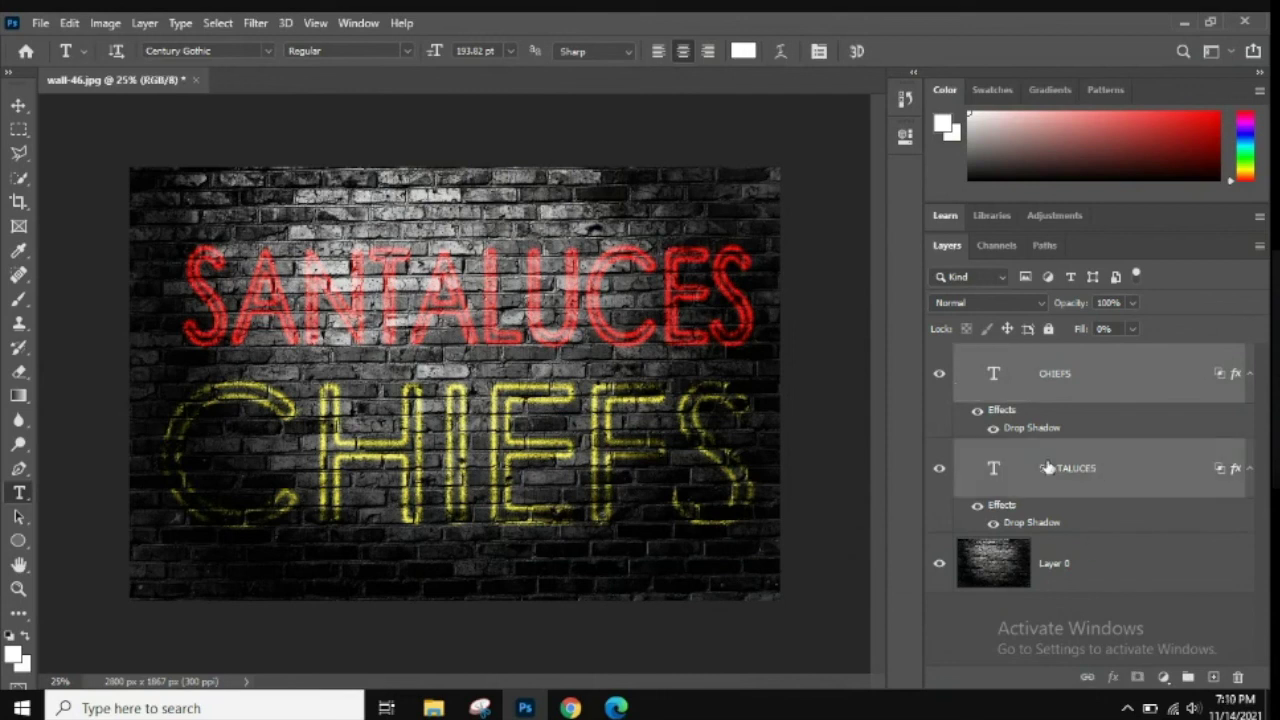
pyautogui.hotkey('ctrl', 't')
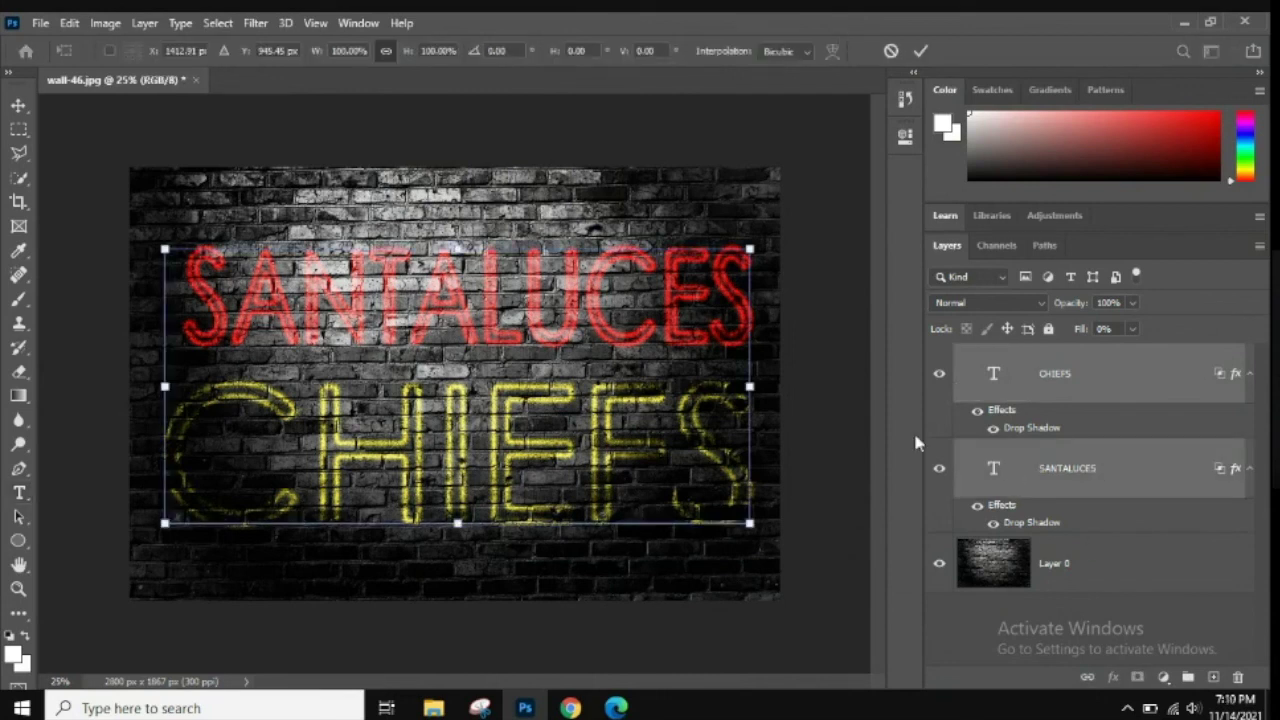
pyautogui.press('Return')
pyautogui.press('t')
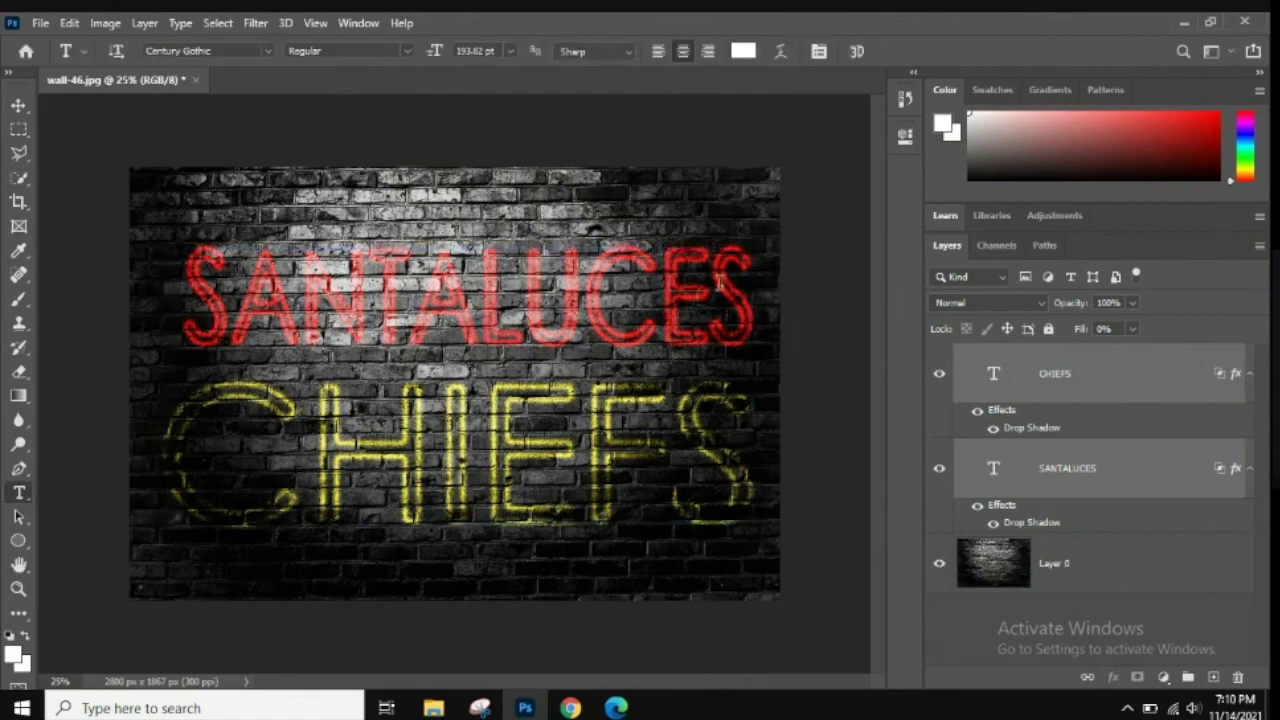
pyautogui.hotkey('ctrl', 't')
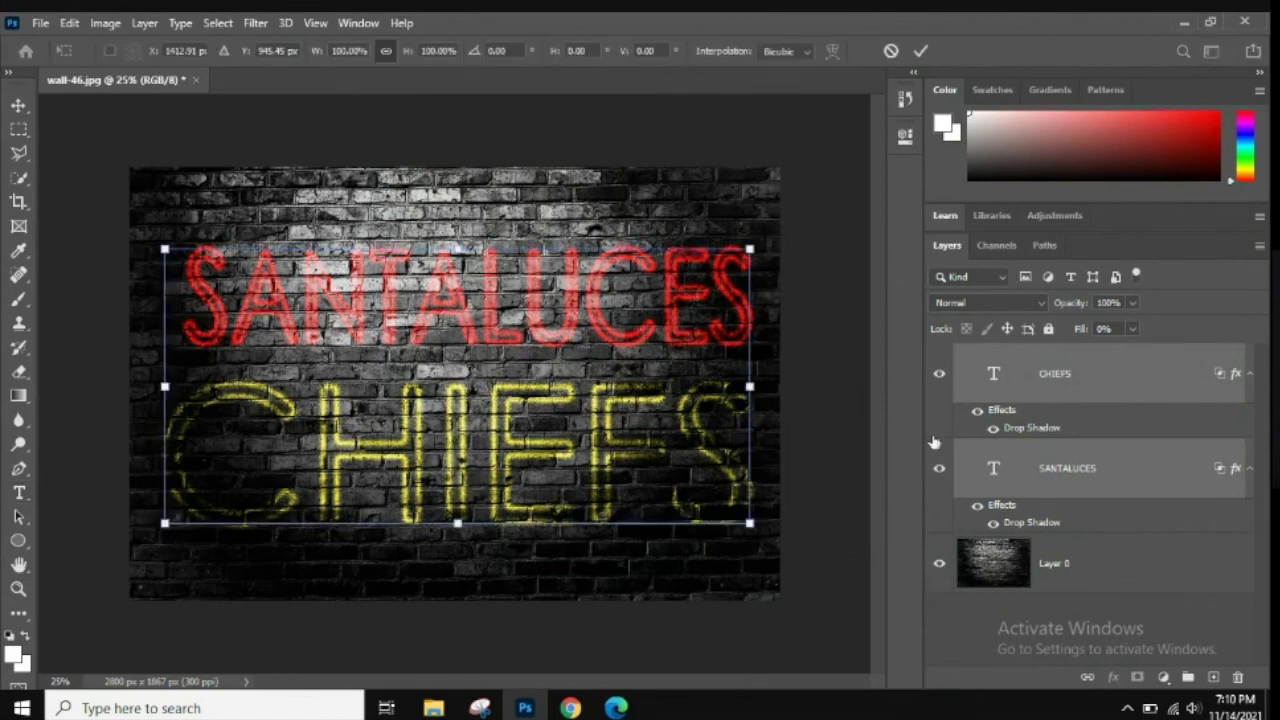
pyautogui.moveTo(804, 208); pyautogui.dragTo(722, 215)
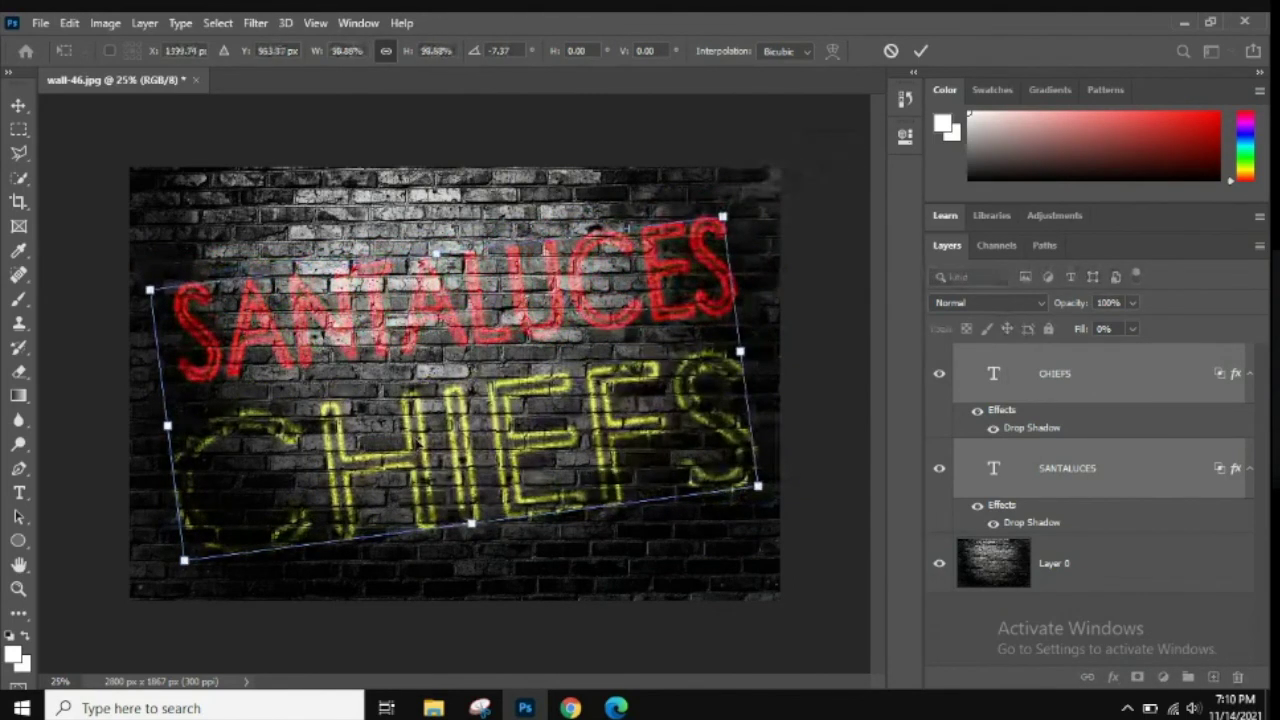
pyautogui.moveTo(184, 559); pyautogui.dragTo(158, 577)
pyautogui.moveTo(318, 488); pyautogui.dragTo(340, 468)
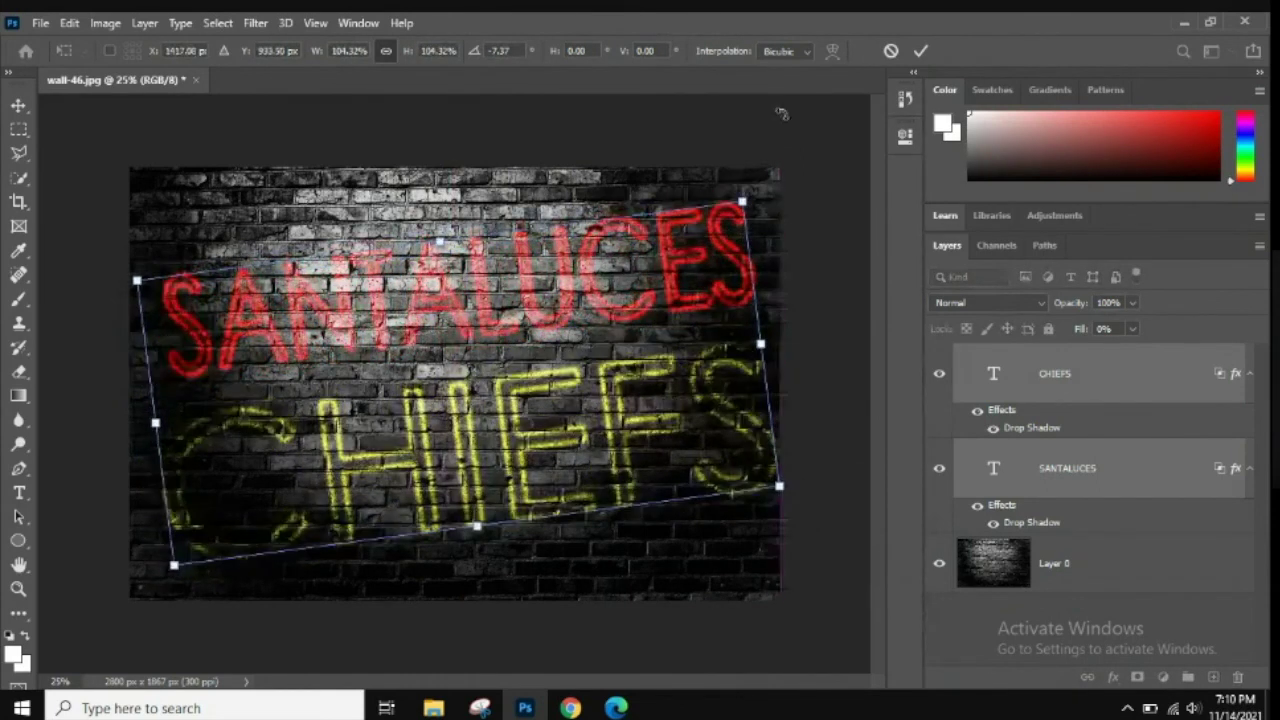
pyautogui.click(920, 53)
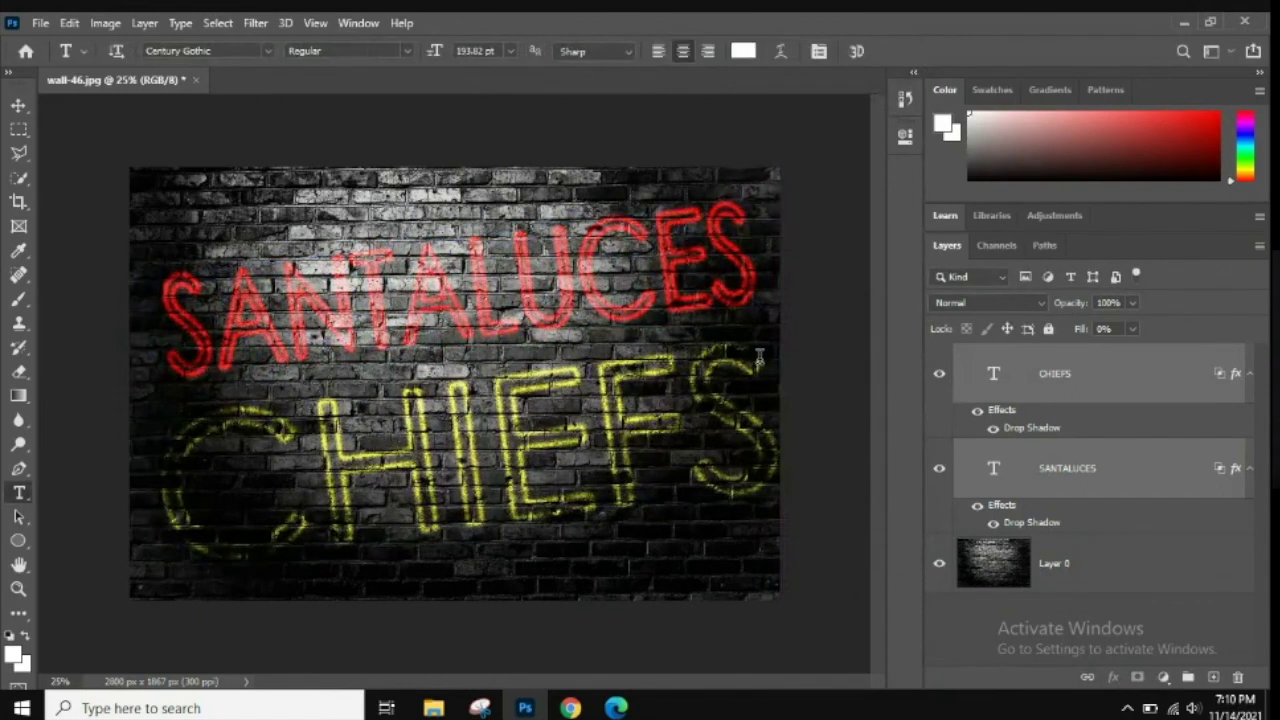